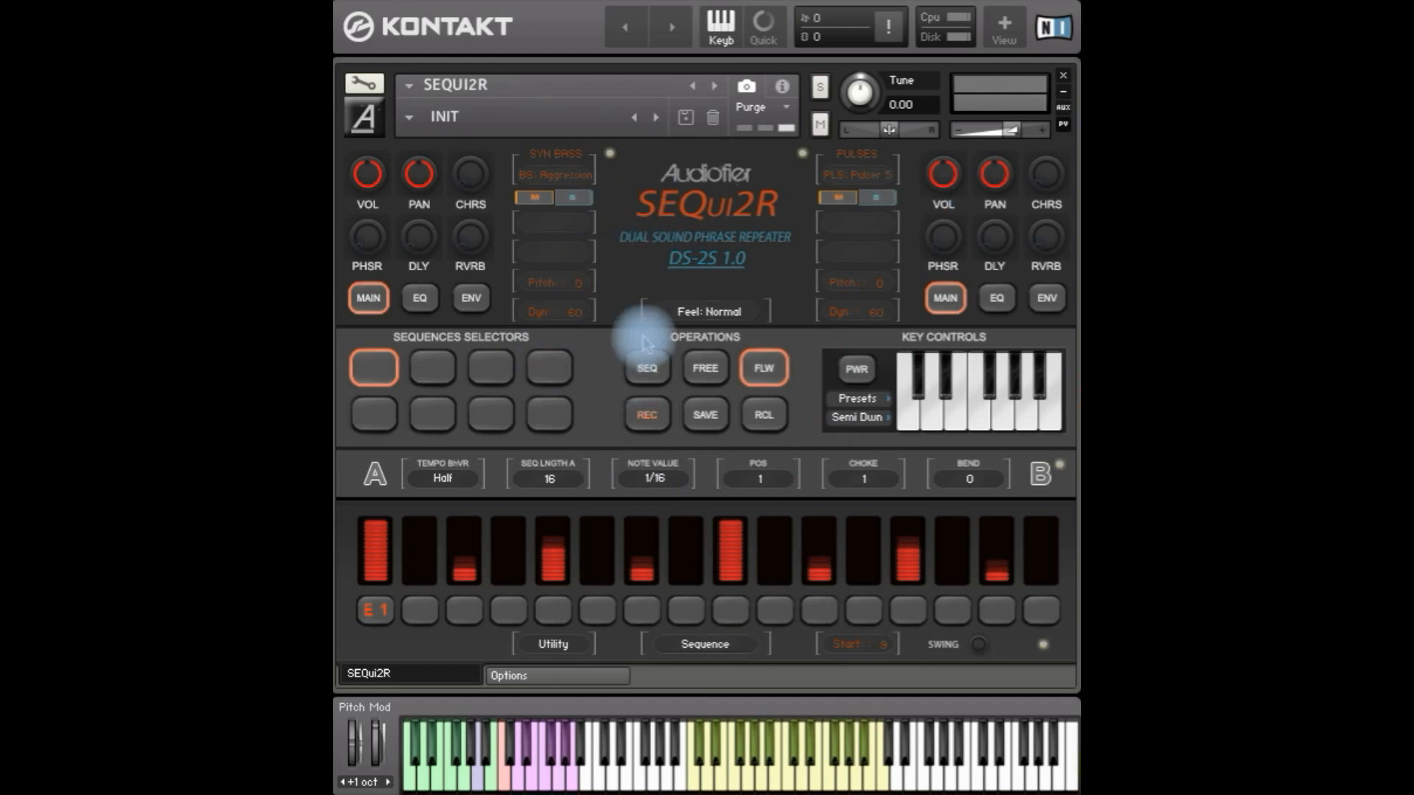
Show the sound A parameters, enable the Syn Bass sound and load its BS: Dirty patch
click(375, 476)
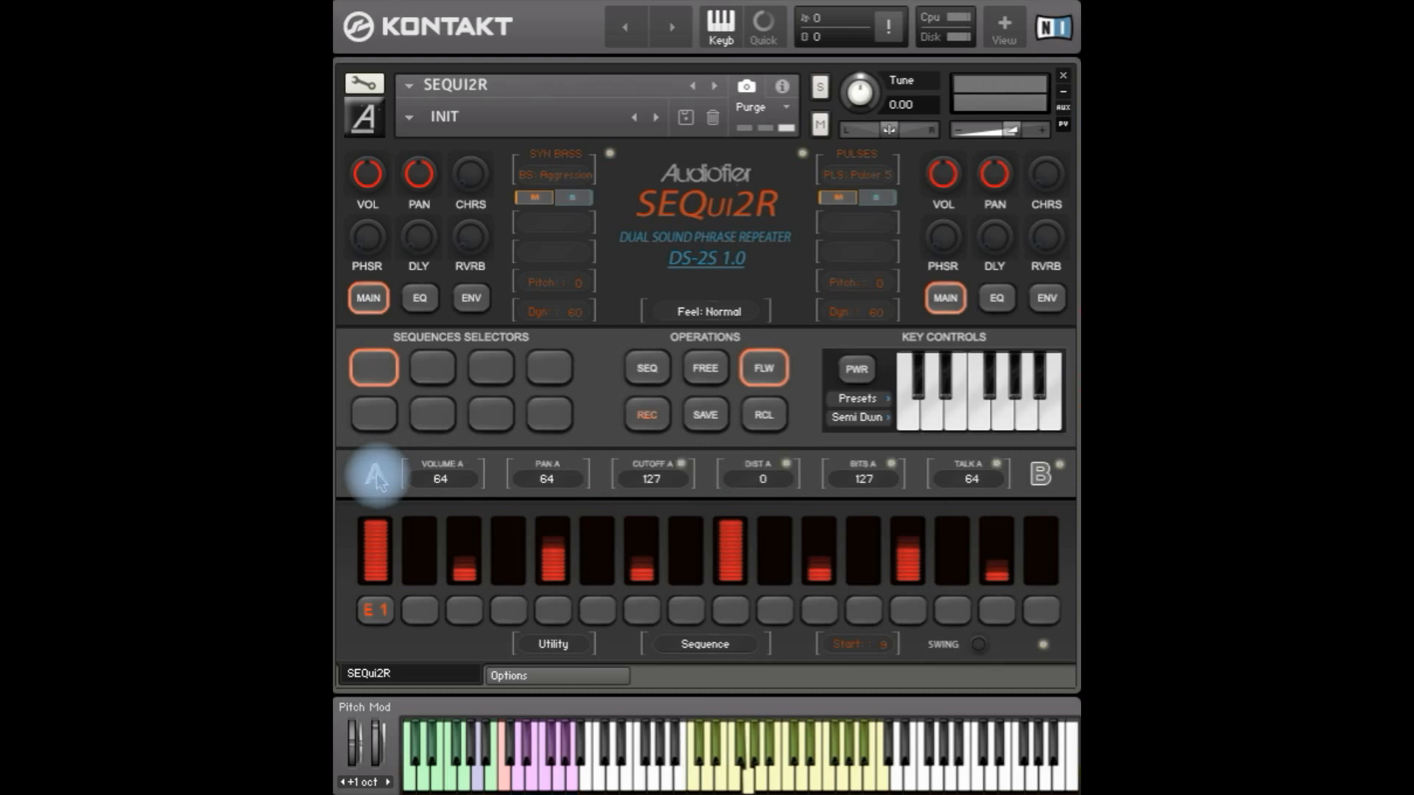
click(610, 155)
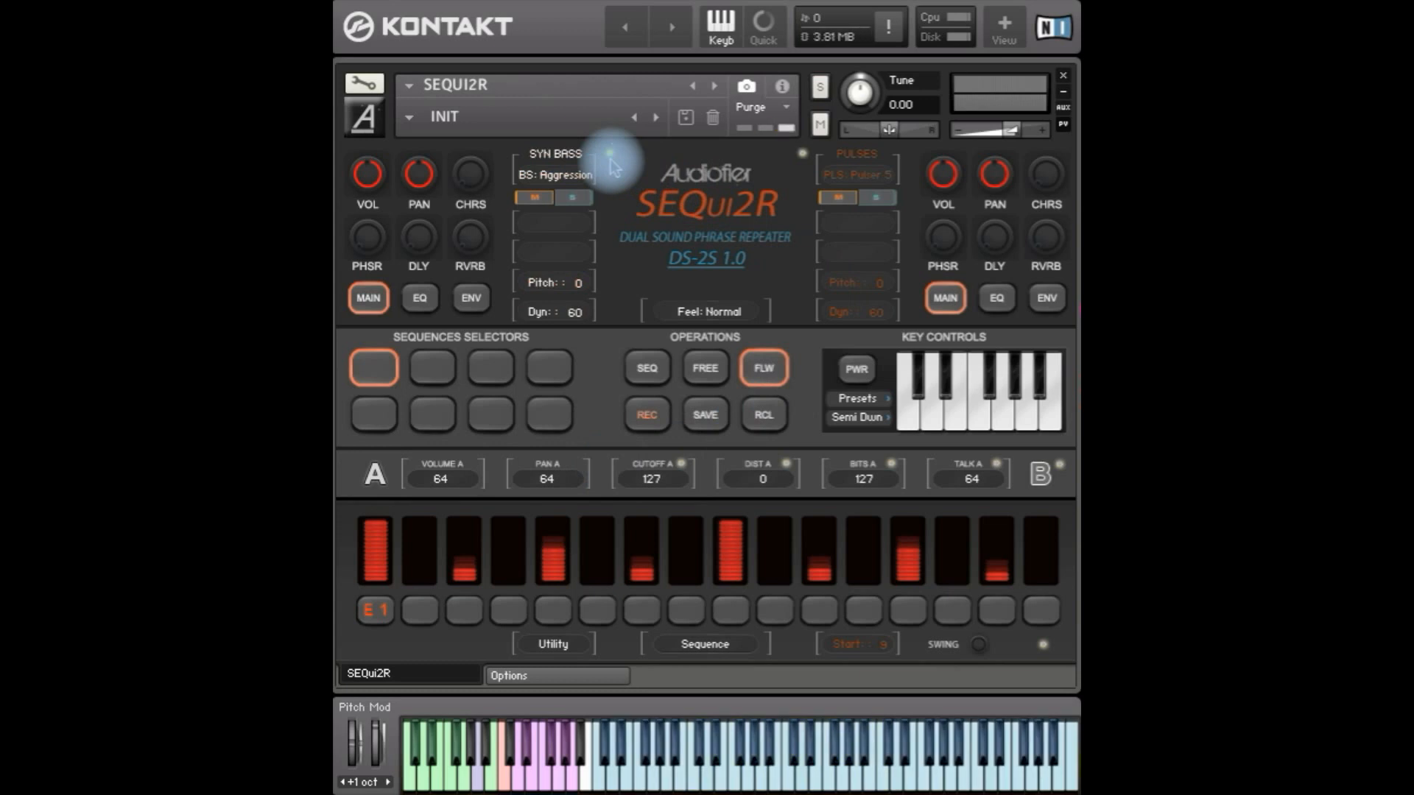
click(554, 174)
click(542, 171)
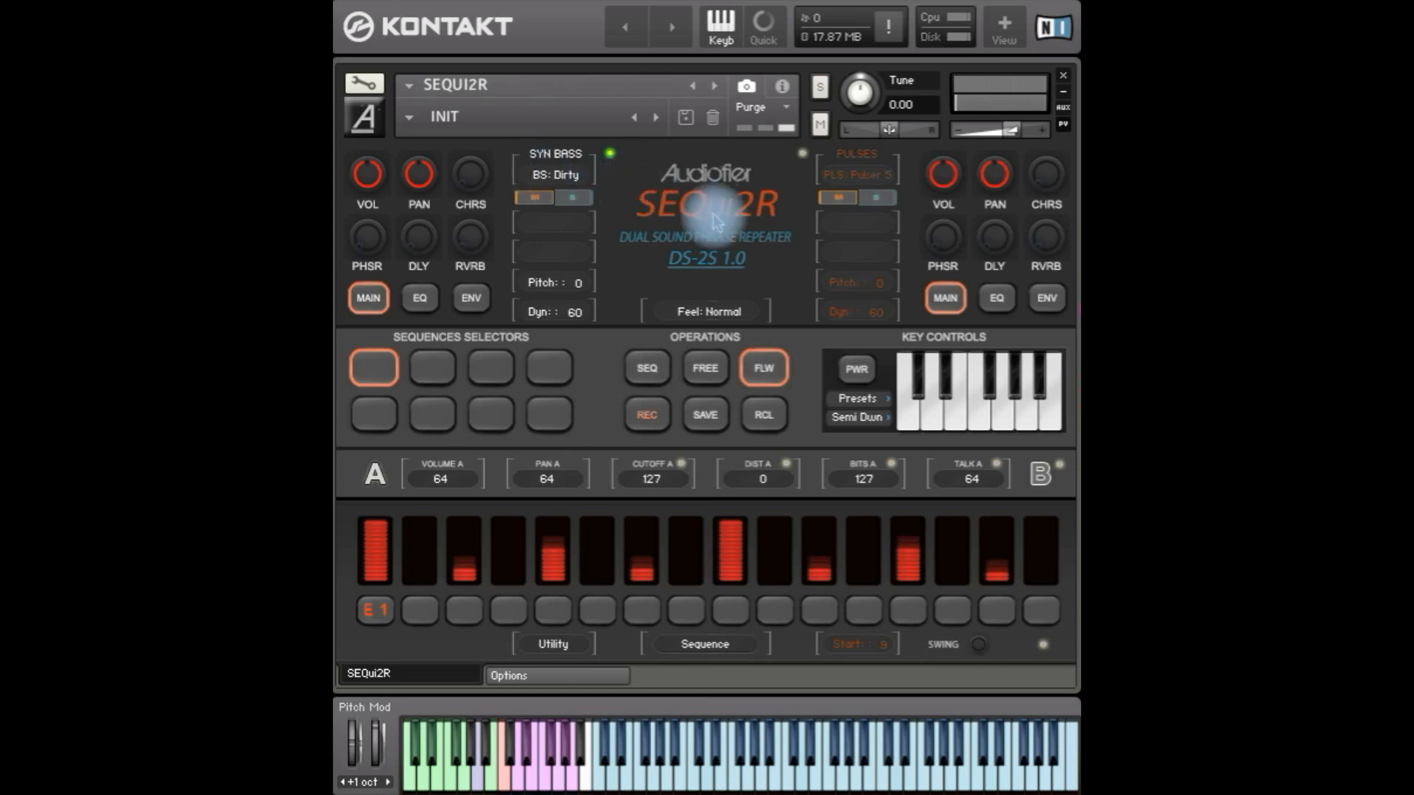
Enable the Pulses sound, load its PLS: Pulser 11 patch and leave the Syn Bass unmuted
click(801, 154)
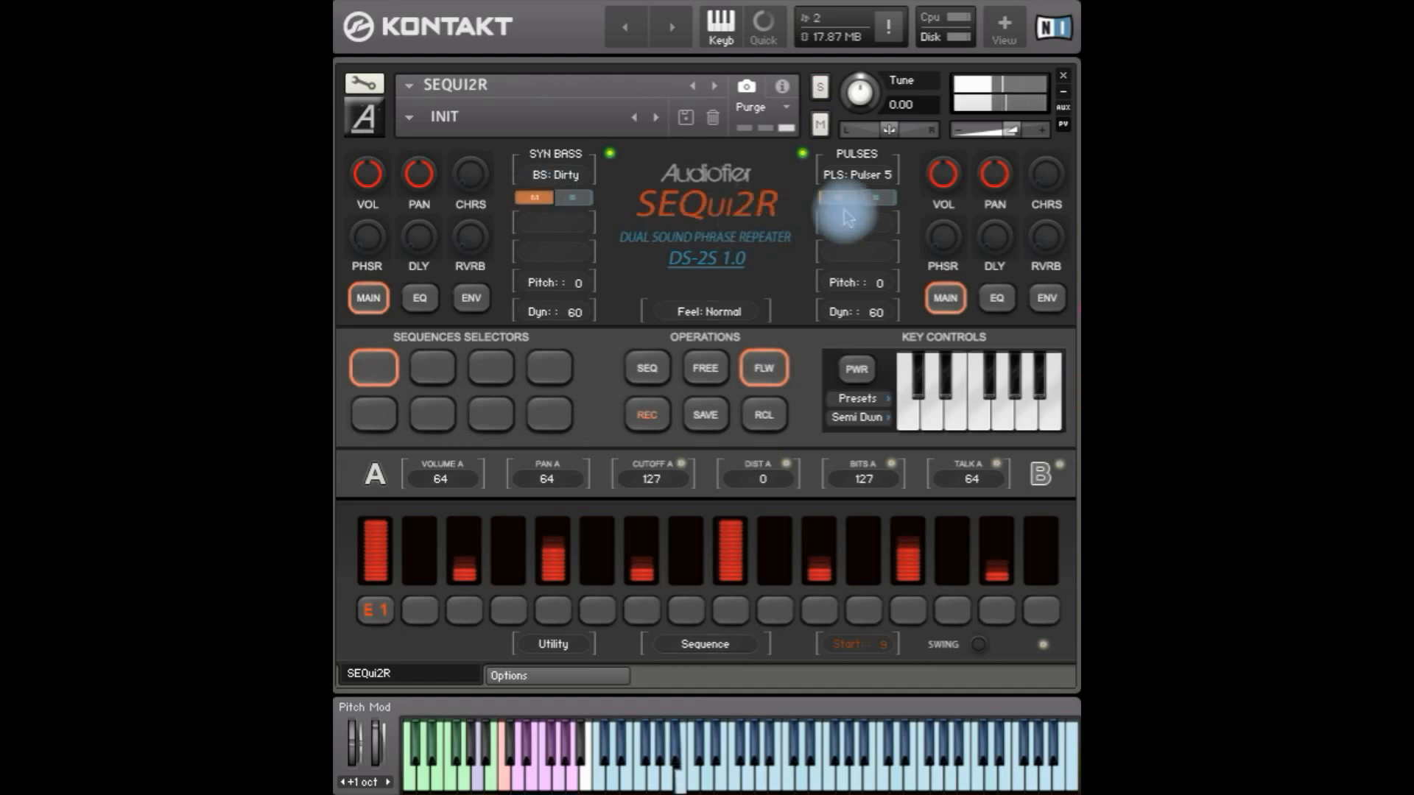
click(860, 175)
click(852, 283)
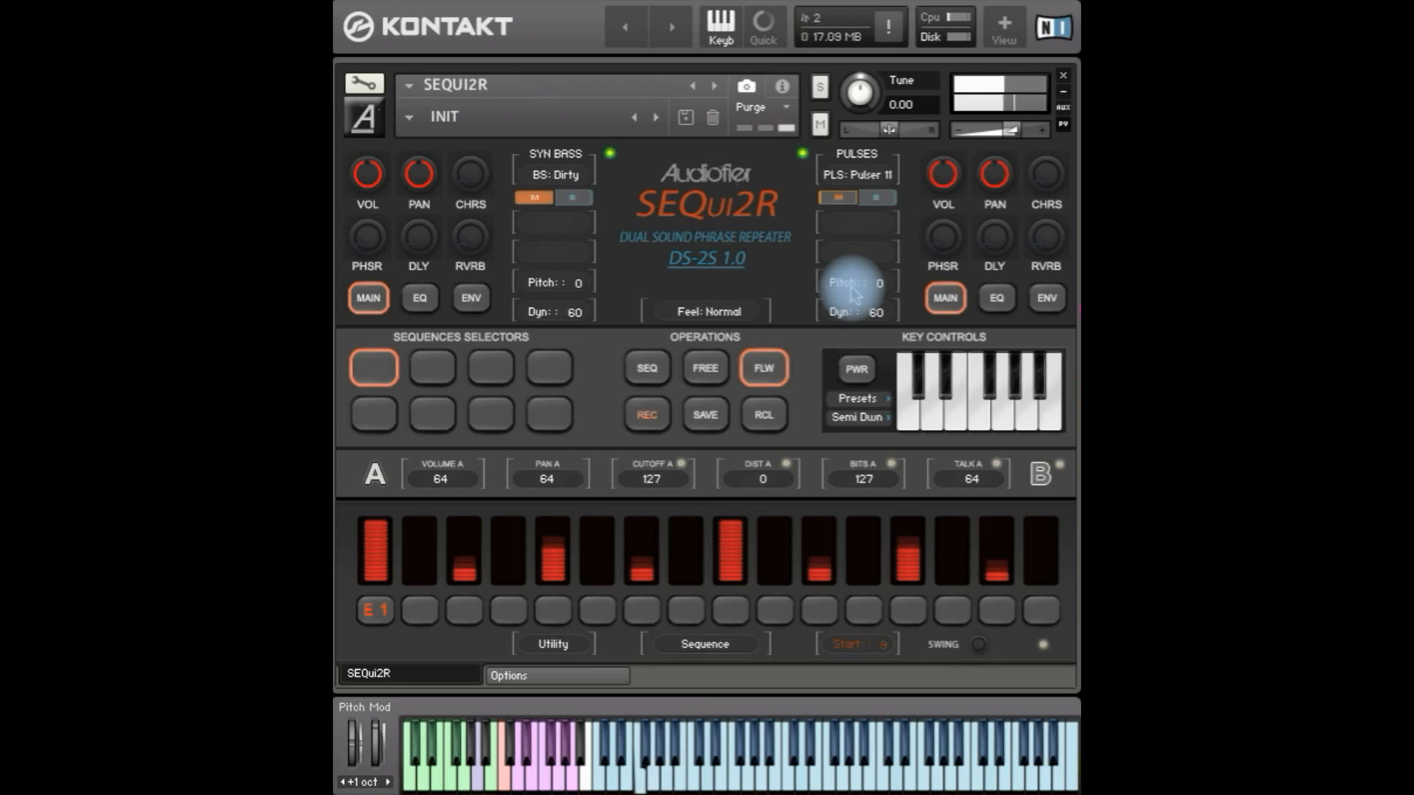
click(533, 198)
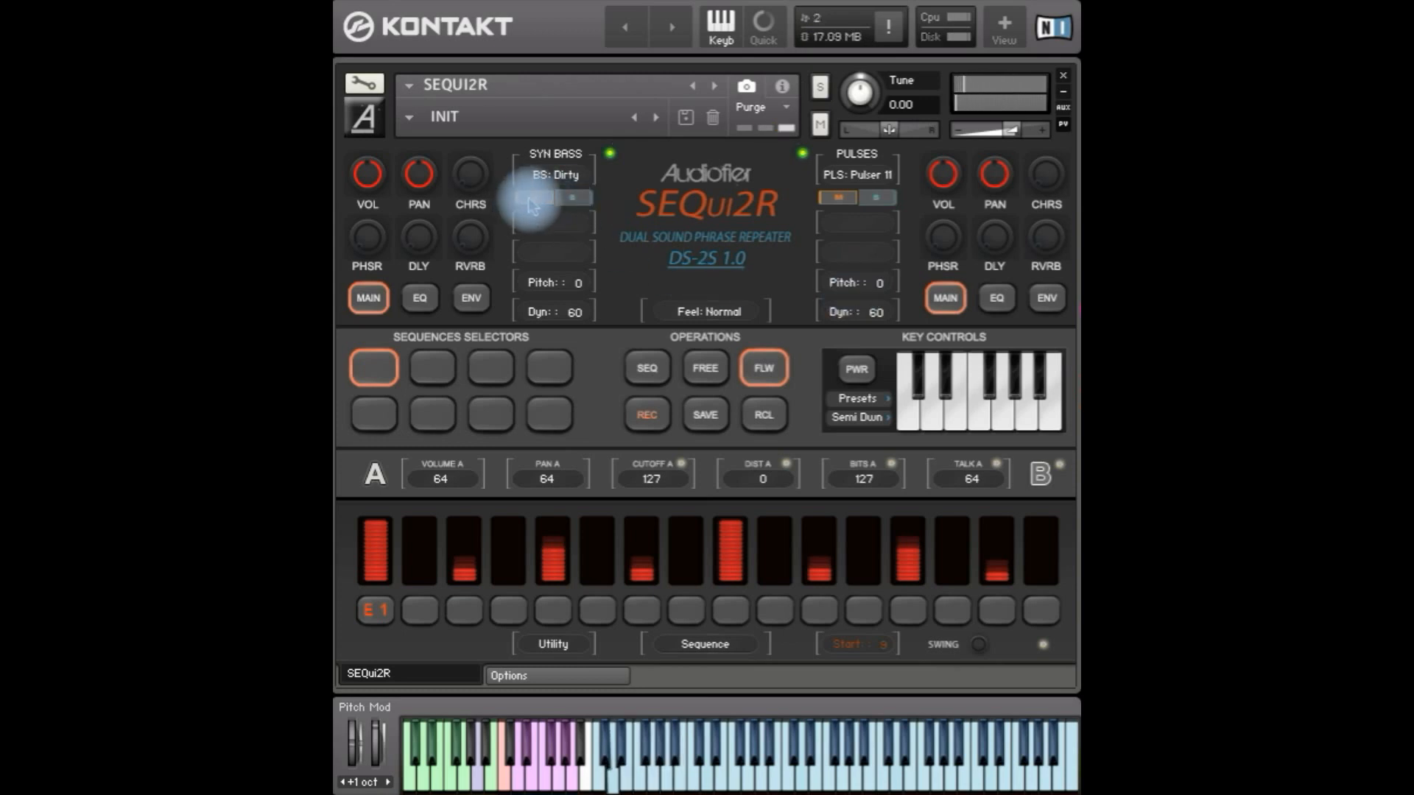
click(533, 199)
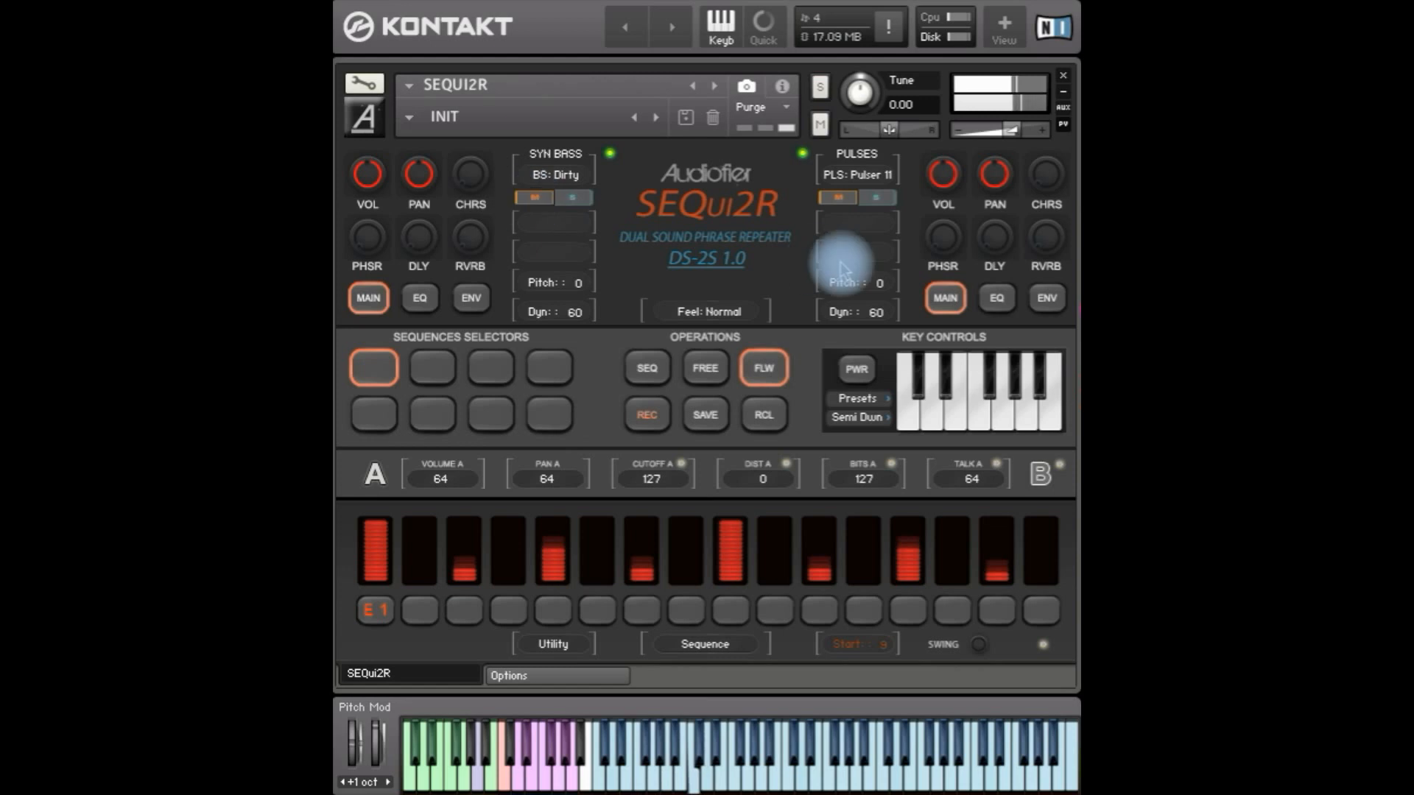
Adjust the first EQ band of the Pulses and Syn Bass sounds, returning Pulses to its main controls
click(996, 297)
drag(944, 243, 941, 210)
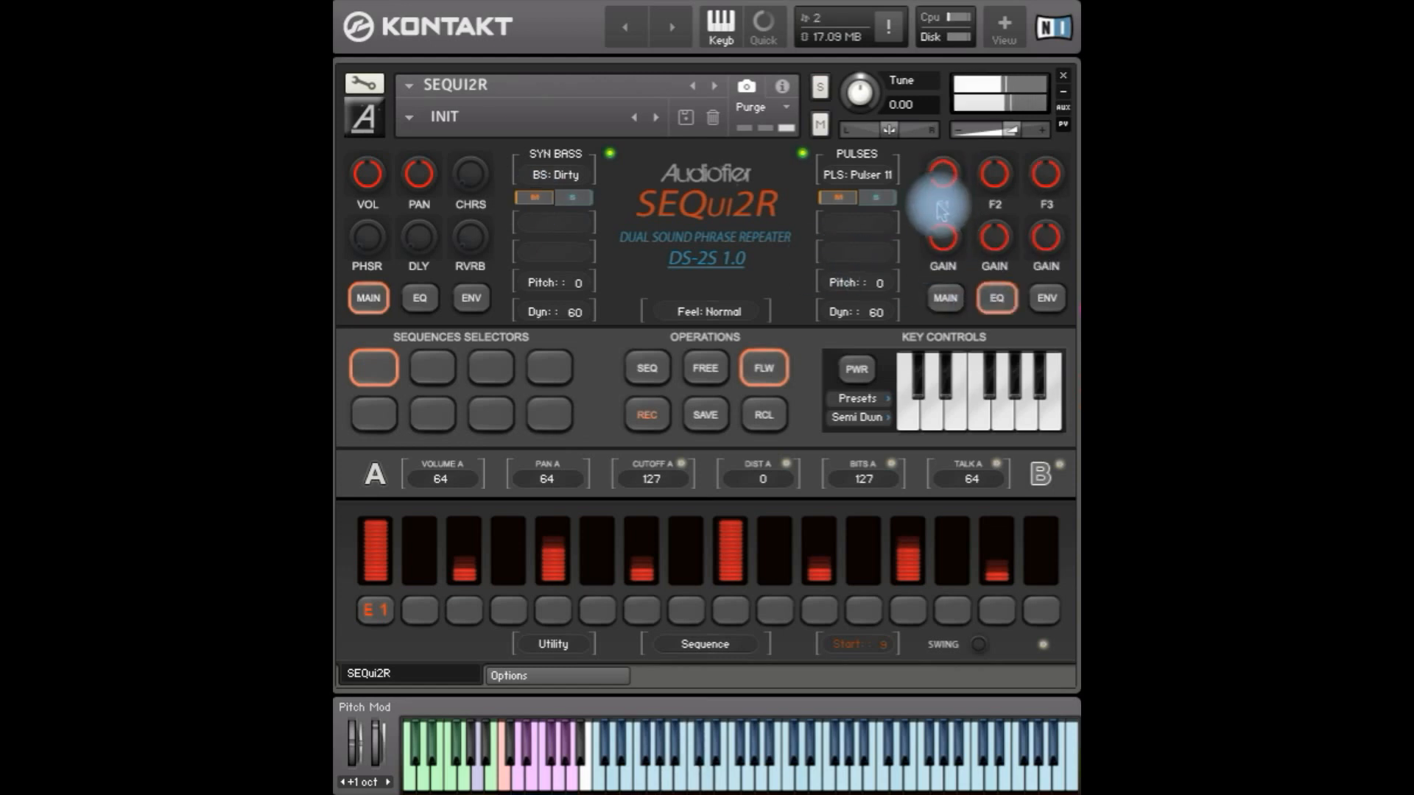
click(419, 298)
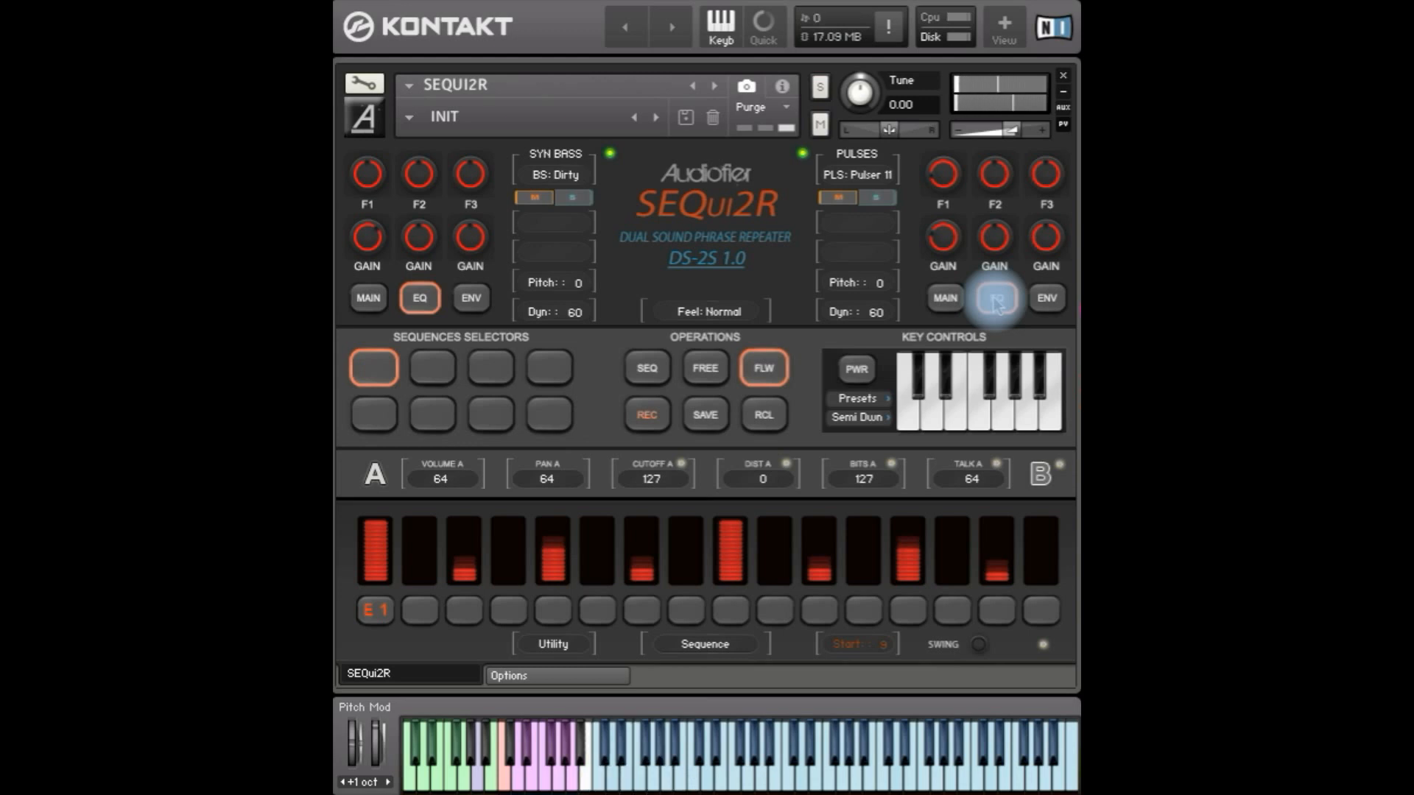
click(945, 297)
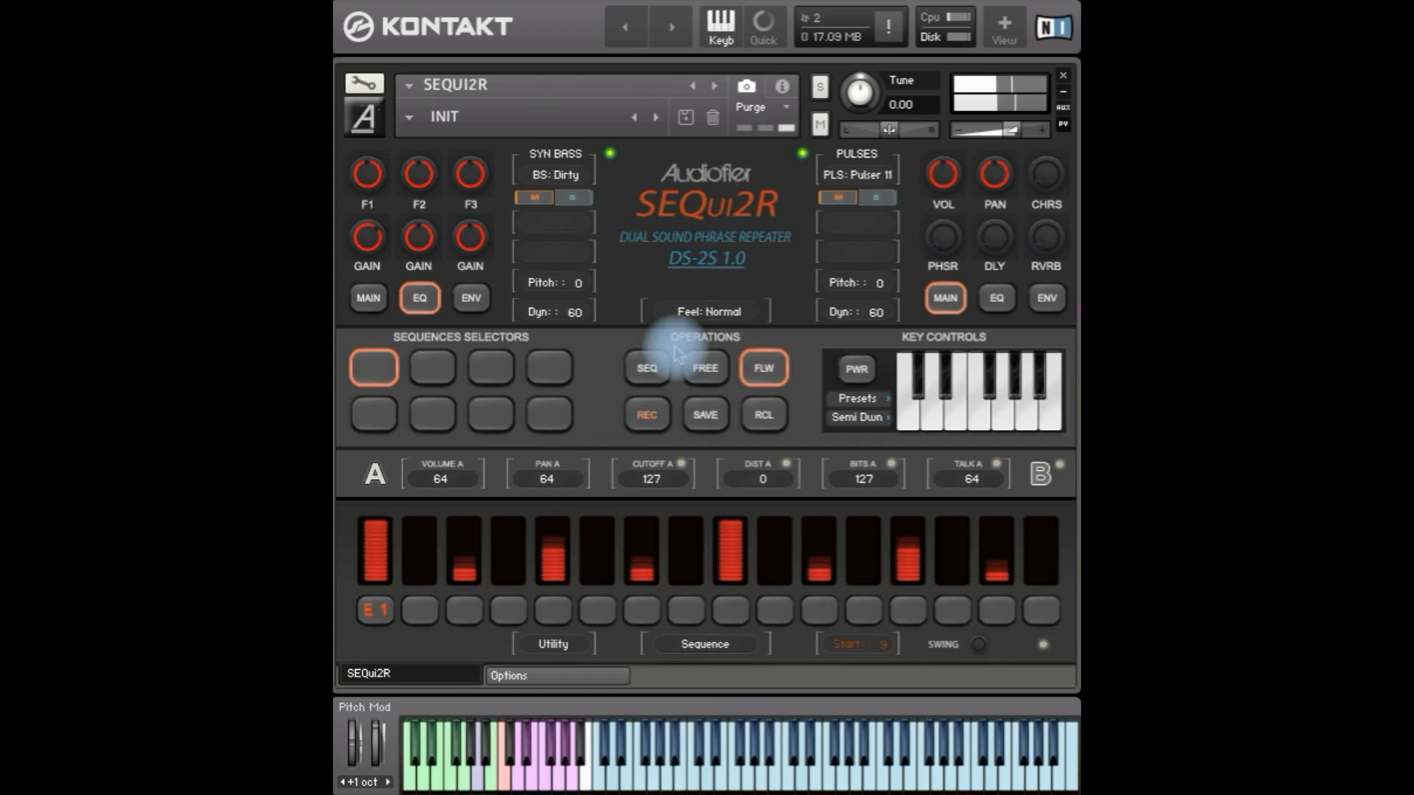
Show sound A's sequence settings and turn on the sequencer, keeping the note value at 1/16
click(374, 472)
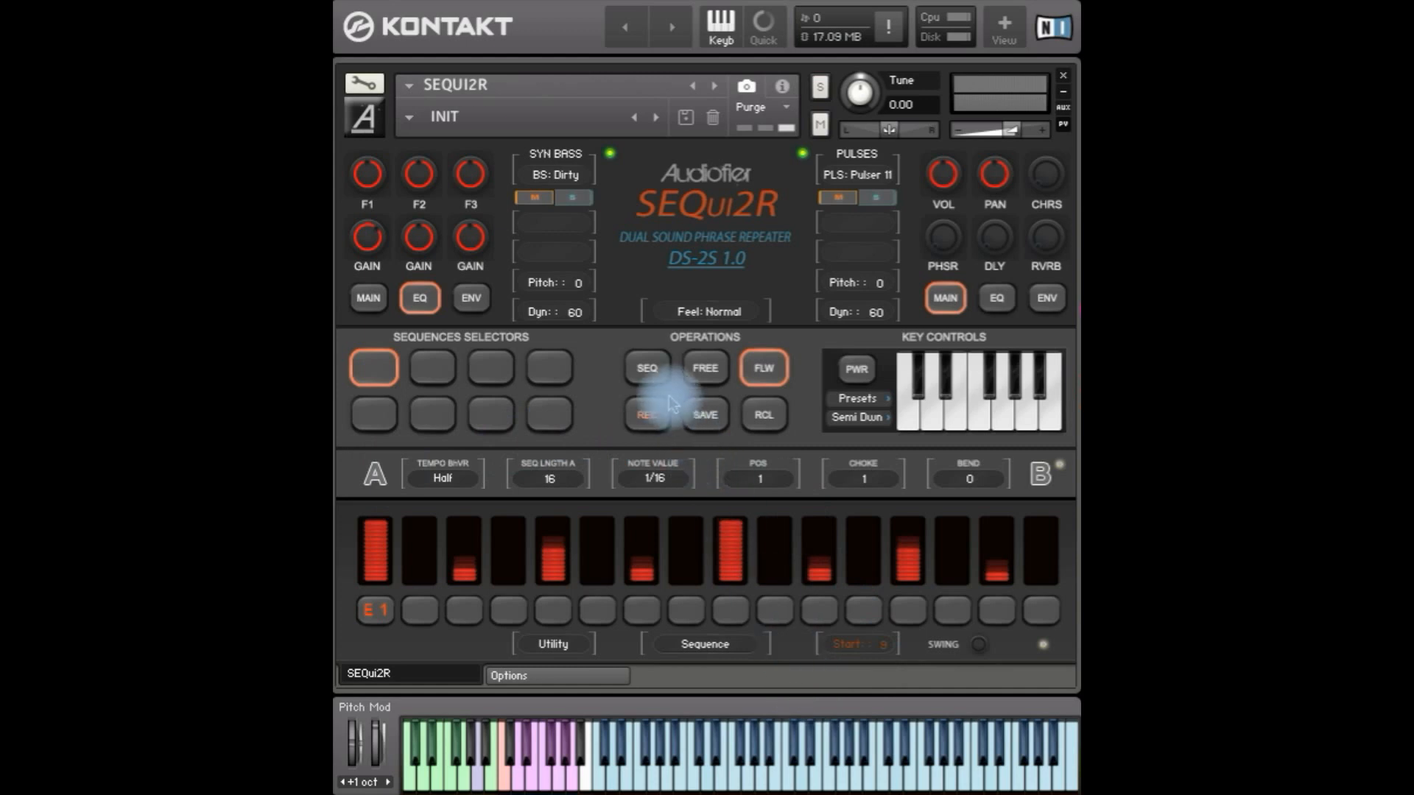
click(639, 374)
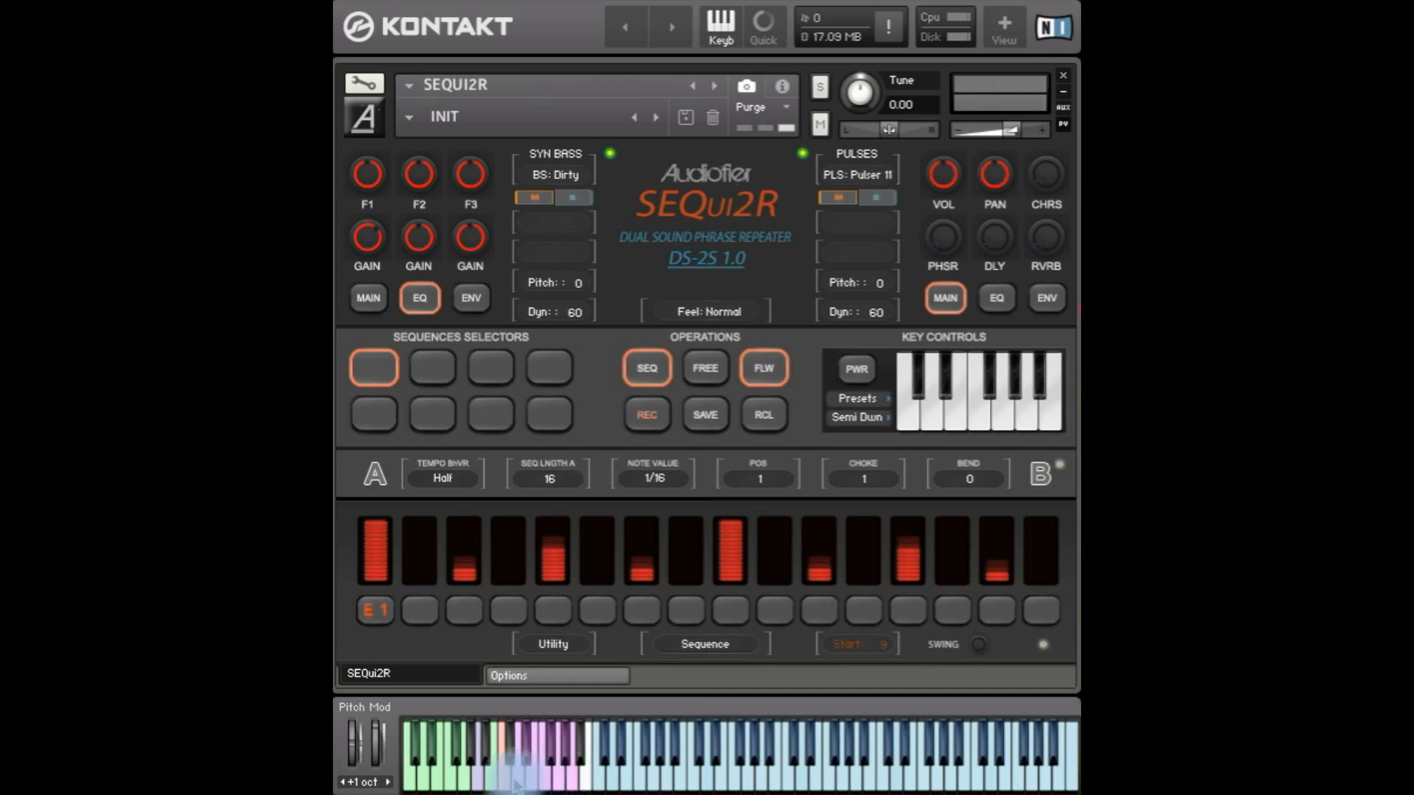
click(656, 477)
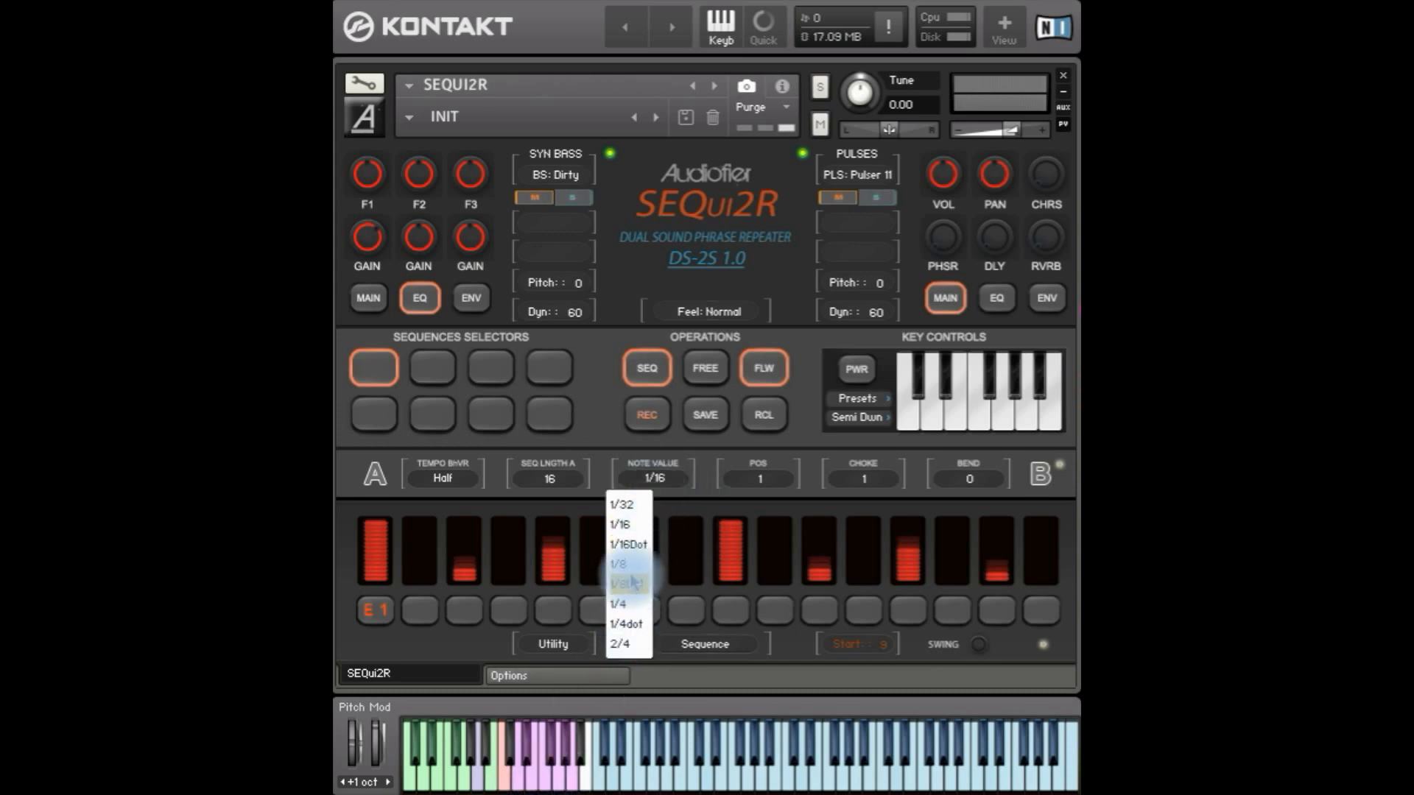
click(606, 416)
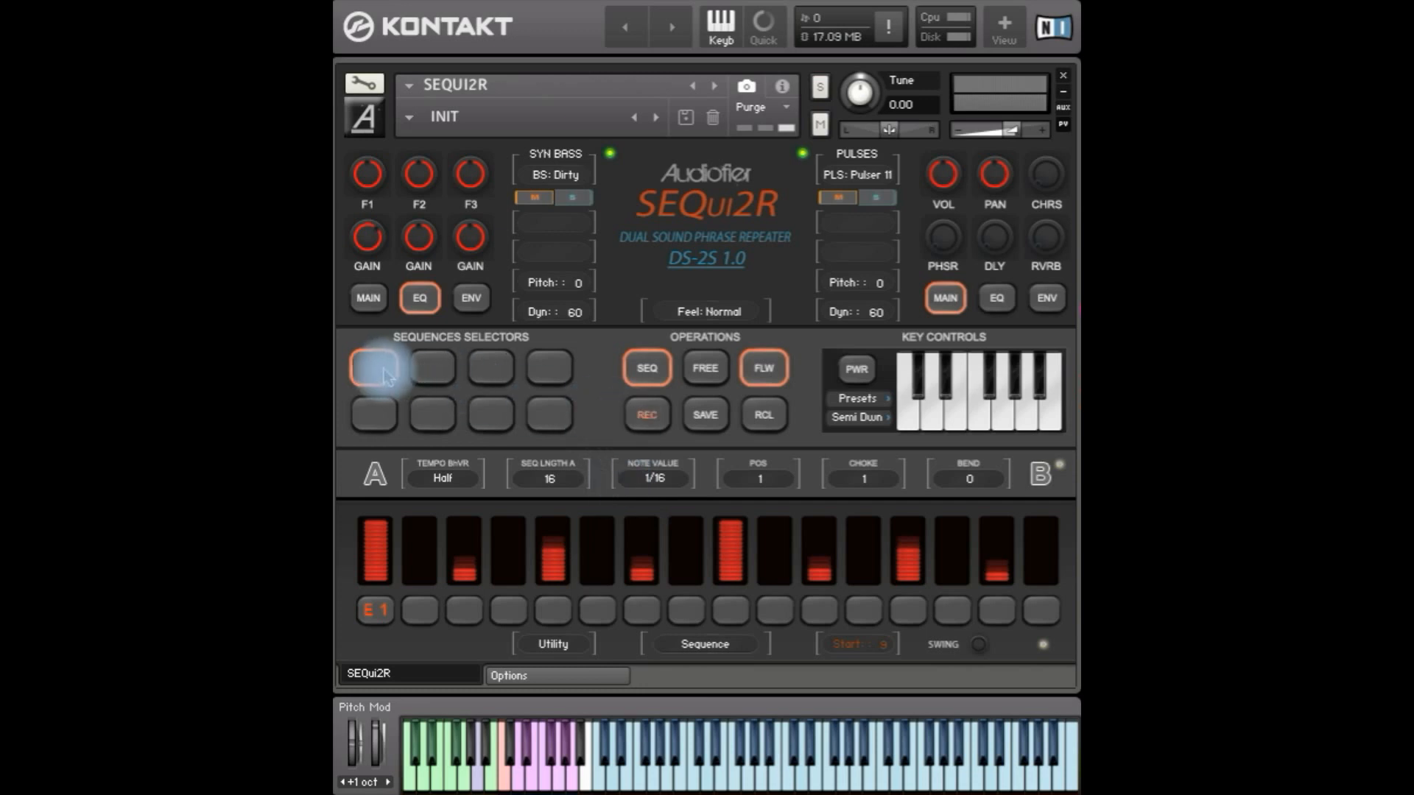
Record a 16-step sequence of C2 and D#2 notes in the first sequence slot and save it
click(646, 415)
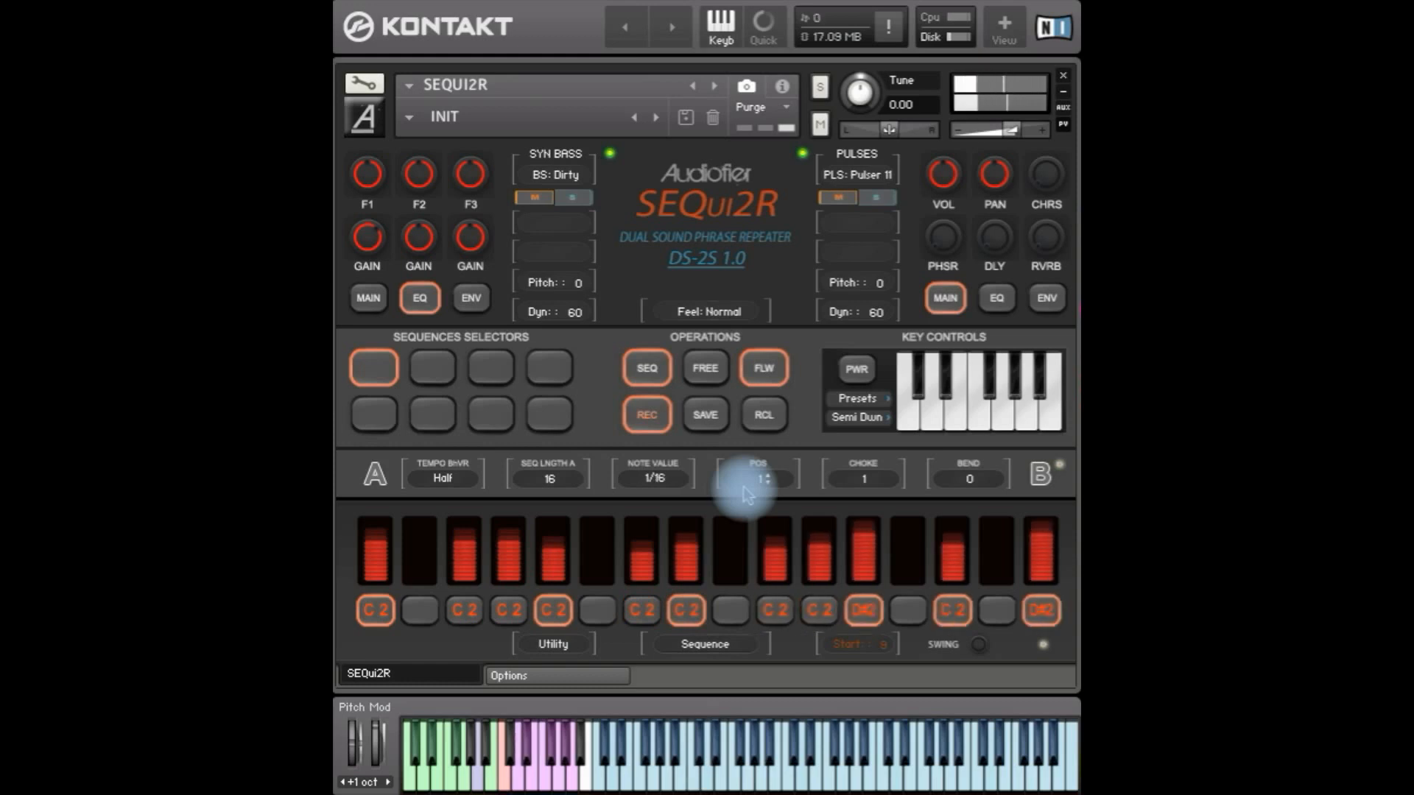
click(647, 412)
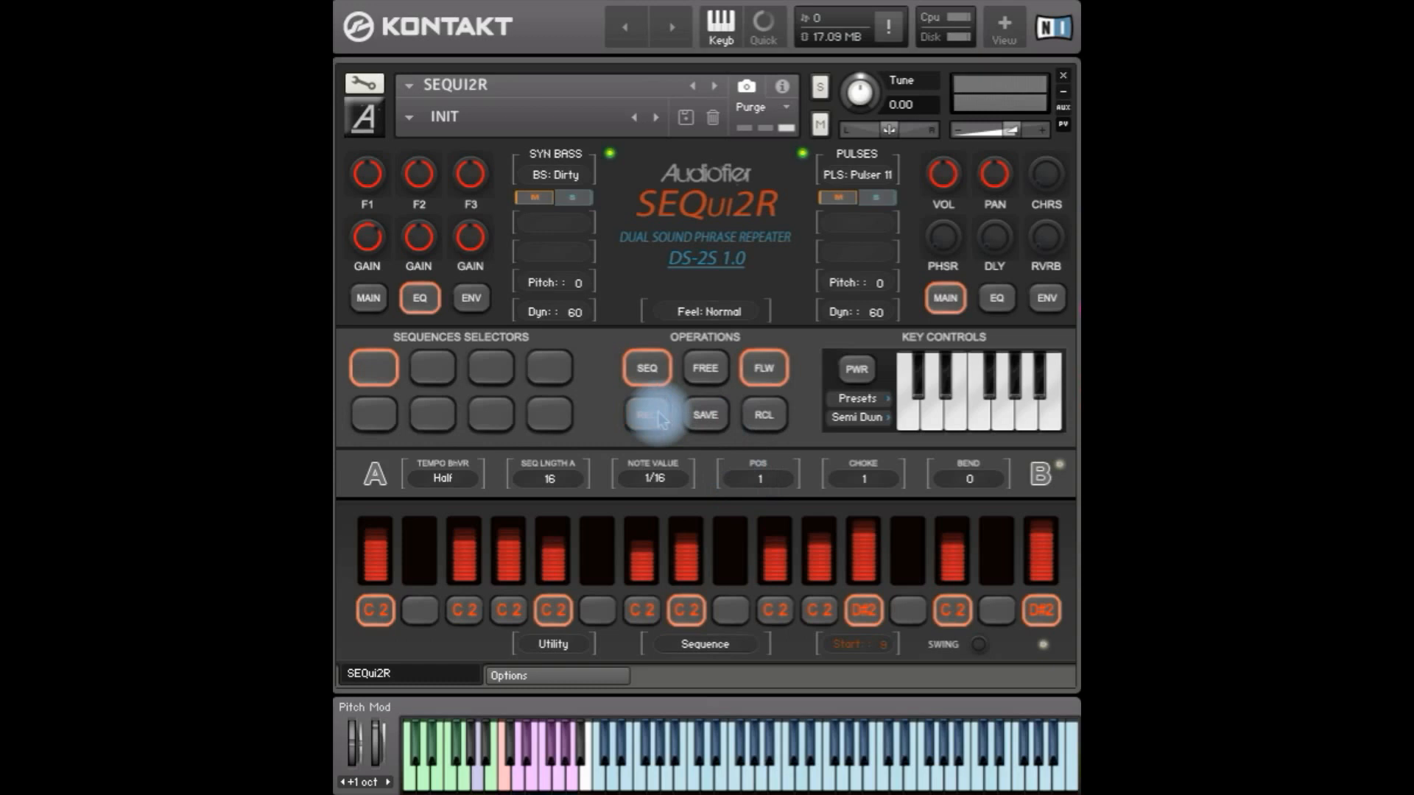
click(707, 416)
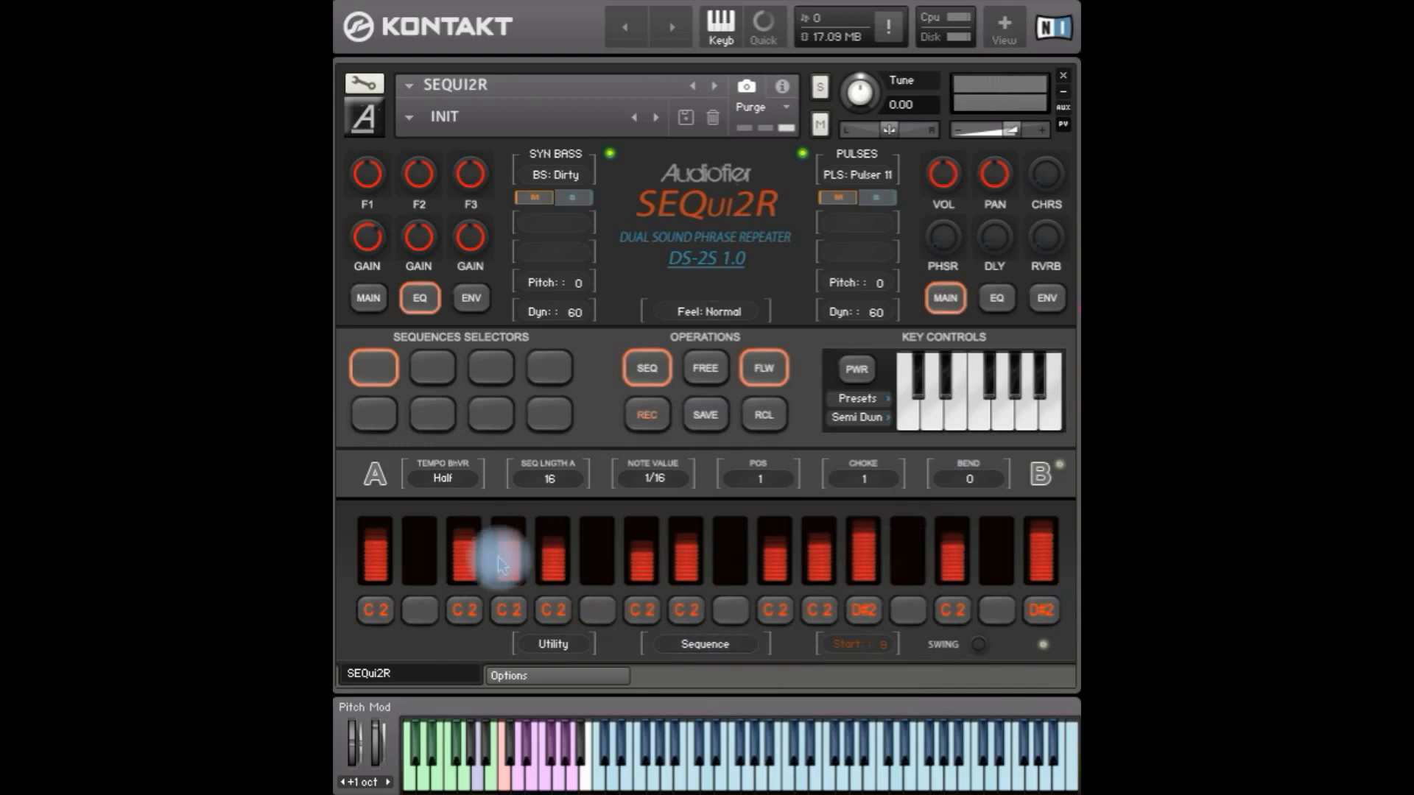
Lower the levels of steps 3, 7 and 14 in the recorded sequence and save it
click(467, 548)
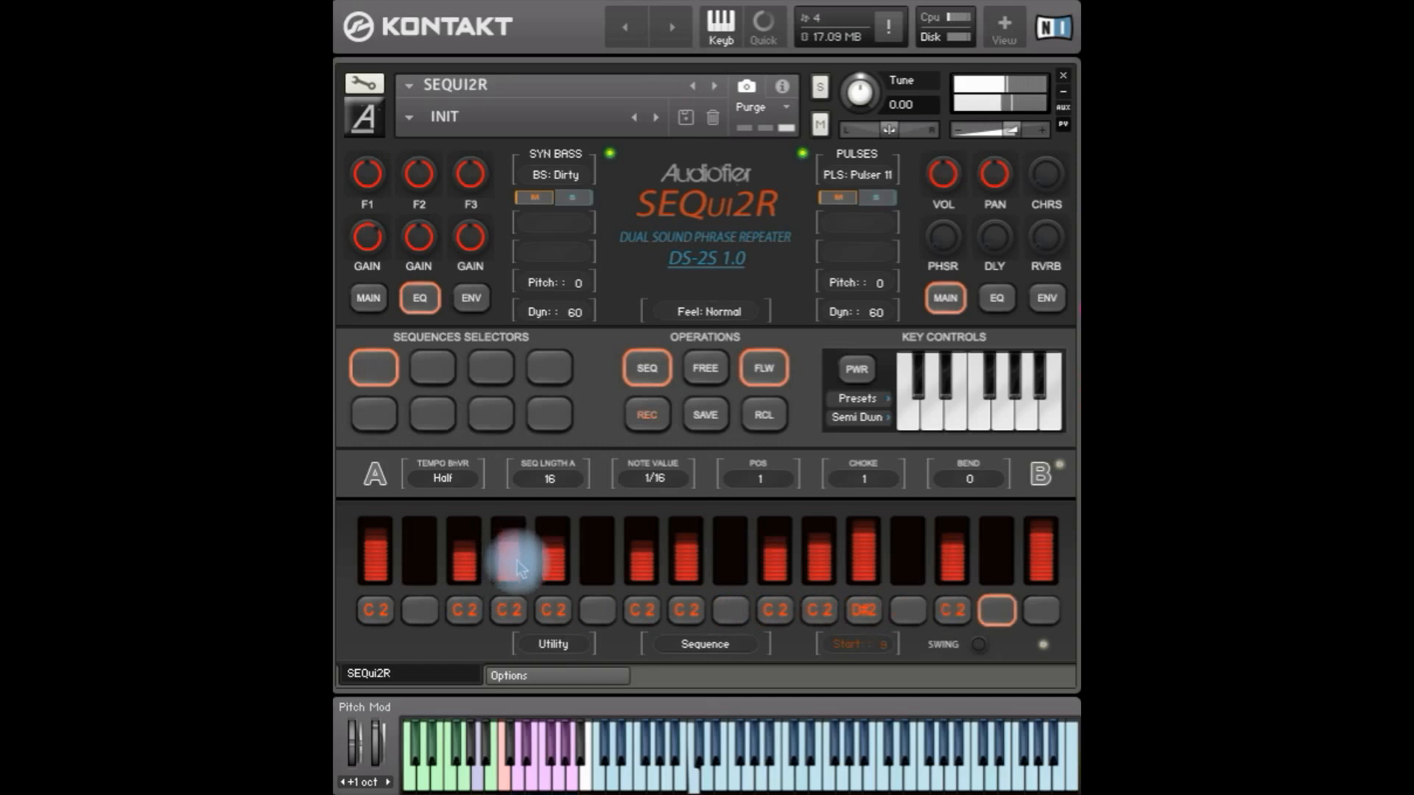
drag(465, 566, 464, 585)
mouse_move(640, 560)
mouse_down()
mouse_move(642, 591)
mouse_move(679, 543)
mouse_up()
mouse_move(774, 556)
mouse_down()
mouse_move(773, 580)
mouse_move(773, 558)
mouse_move(820, 547)
mouse_up()
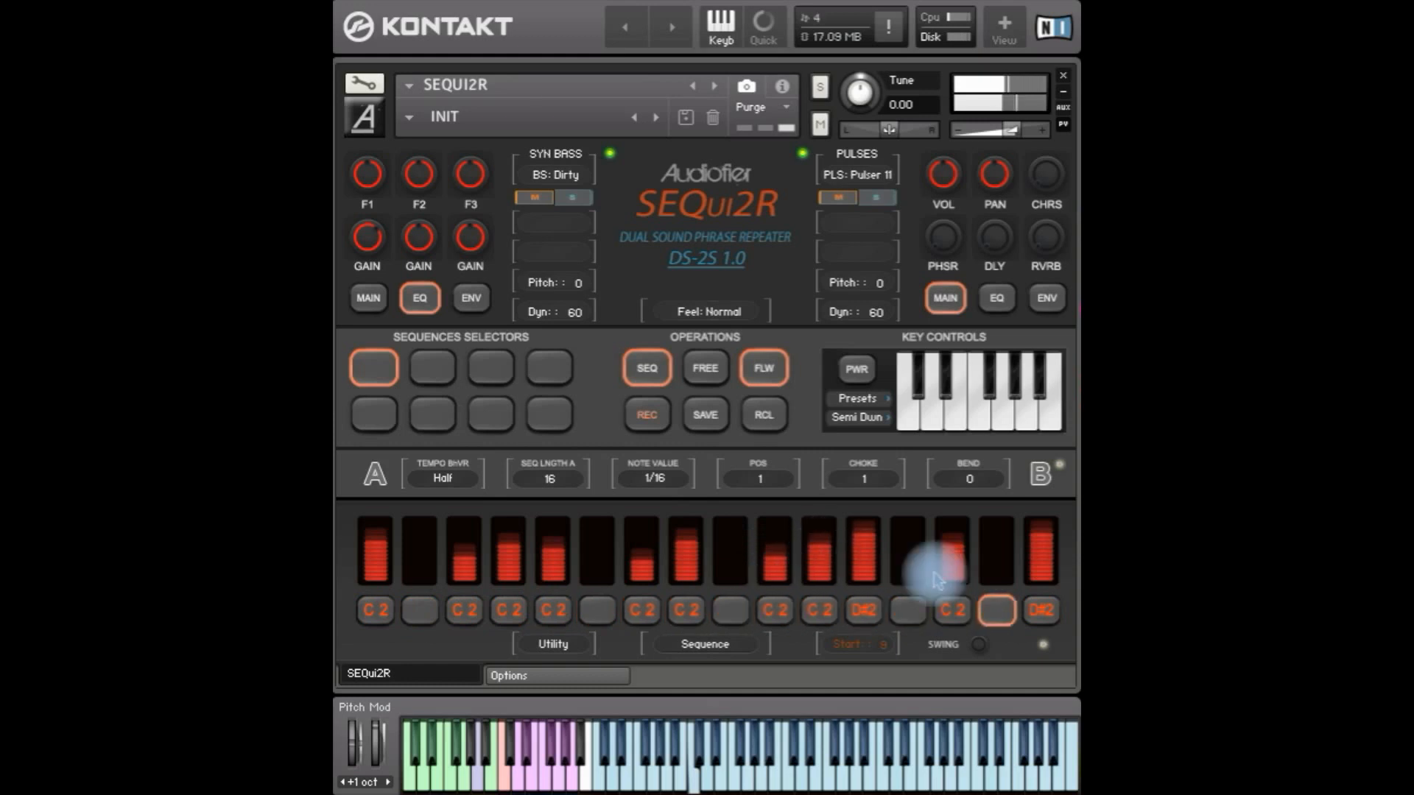
drag(950, 571, 953, 609)
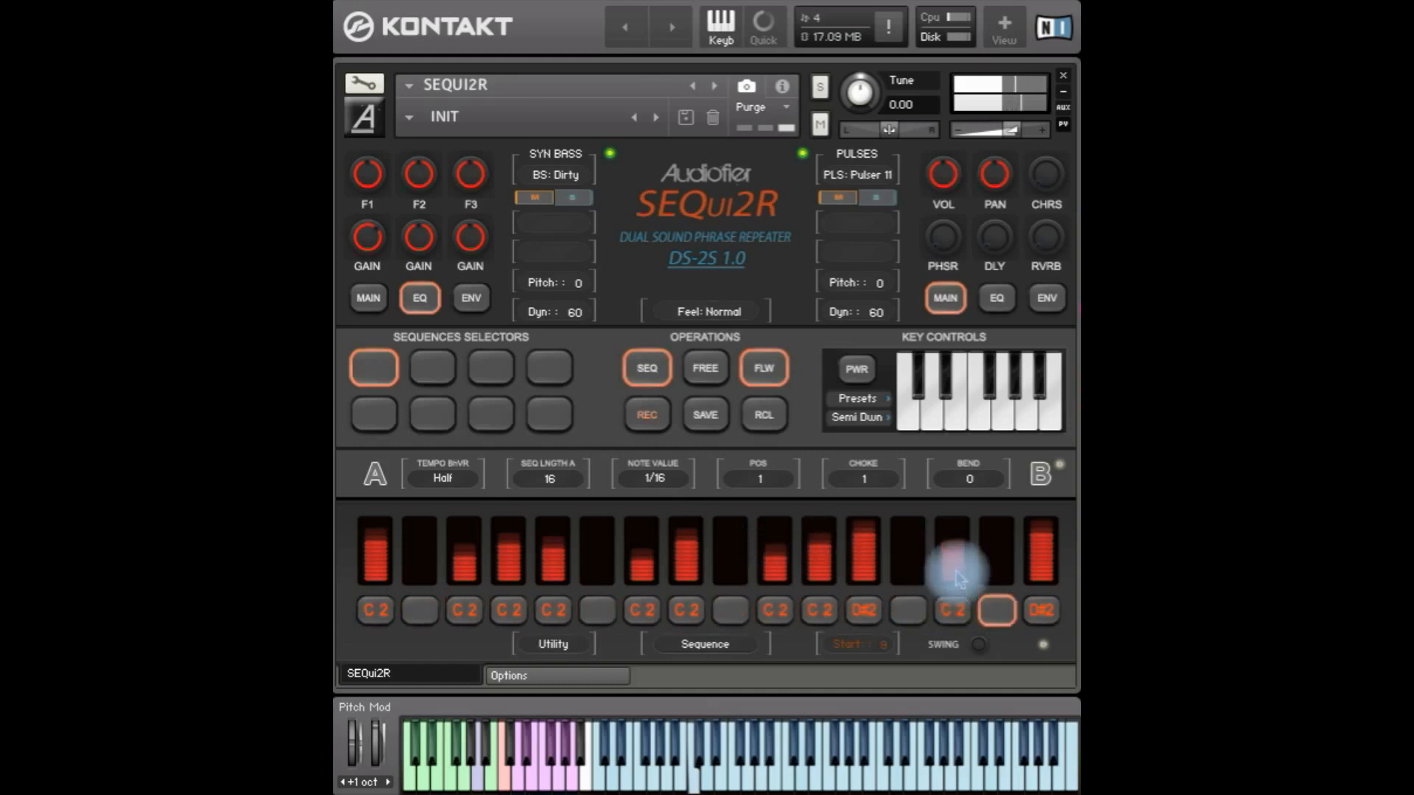
click(722, 420)
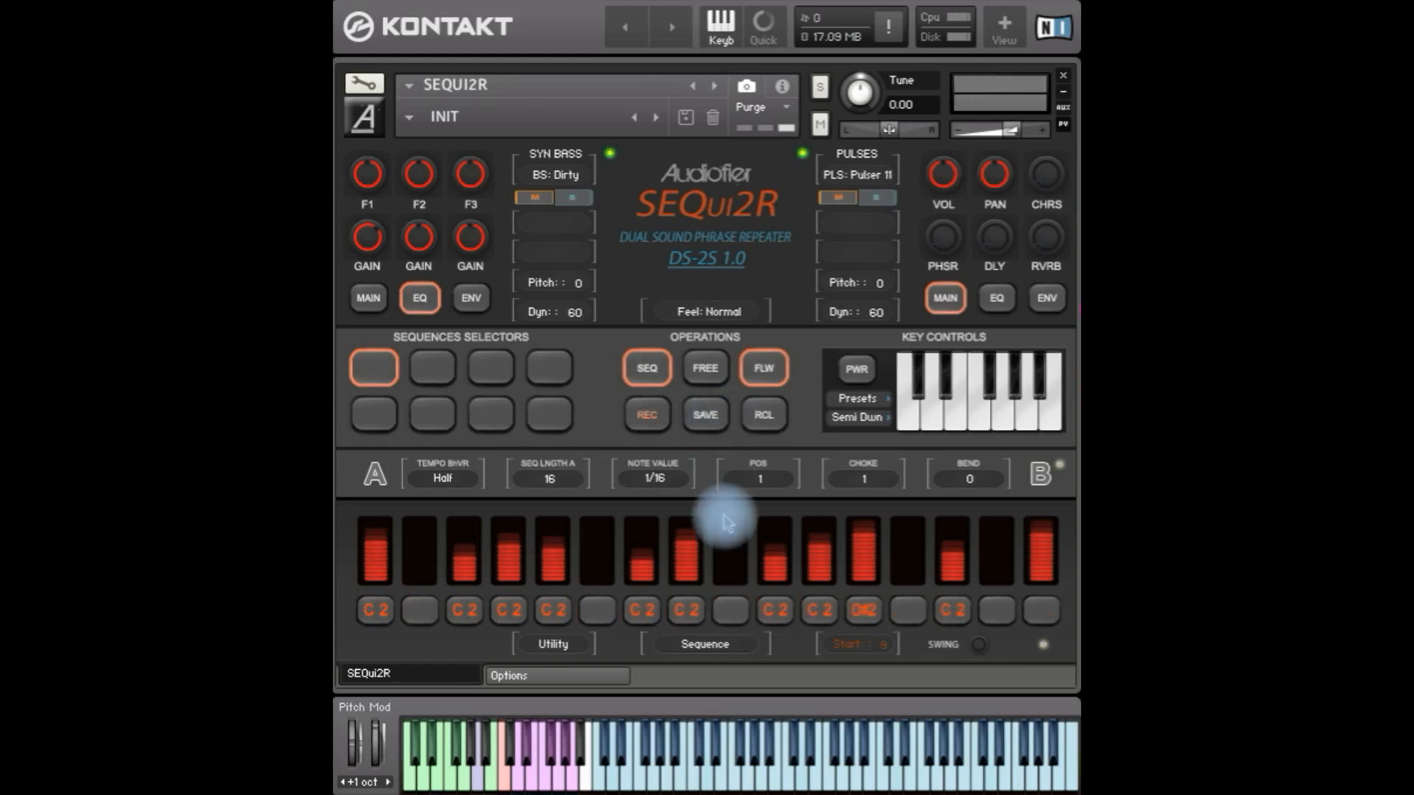
Lower the levels of steps 3 and 10, raise step 5, and save the sequence again
click(774, 556)
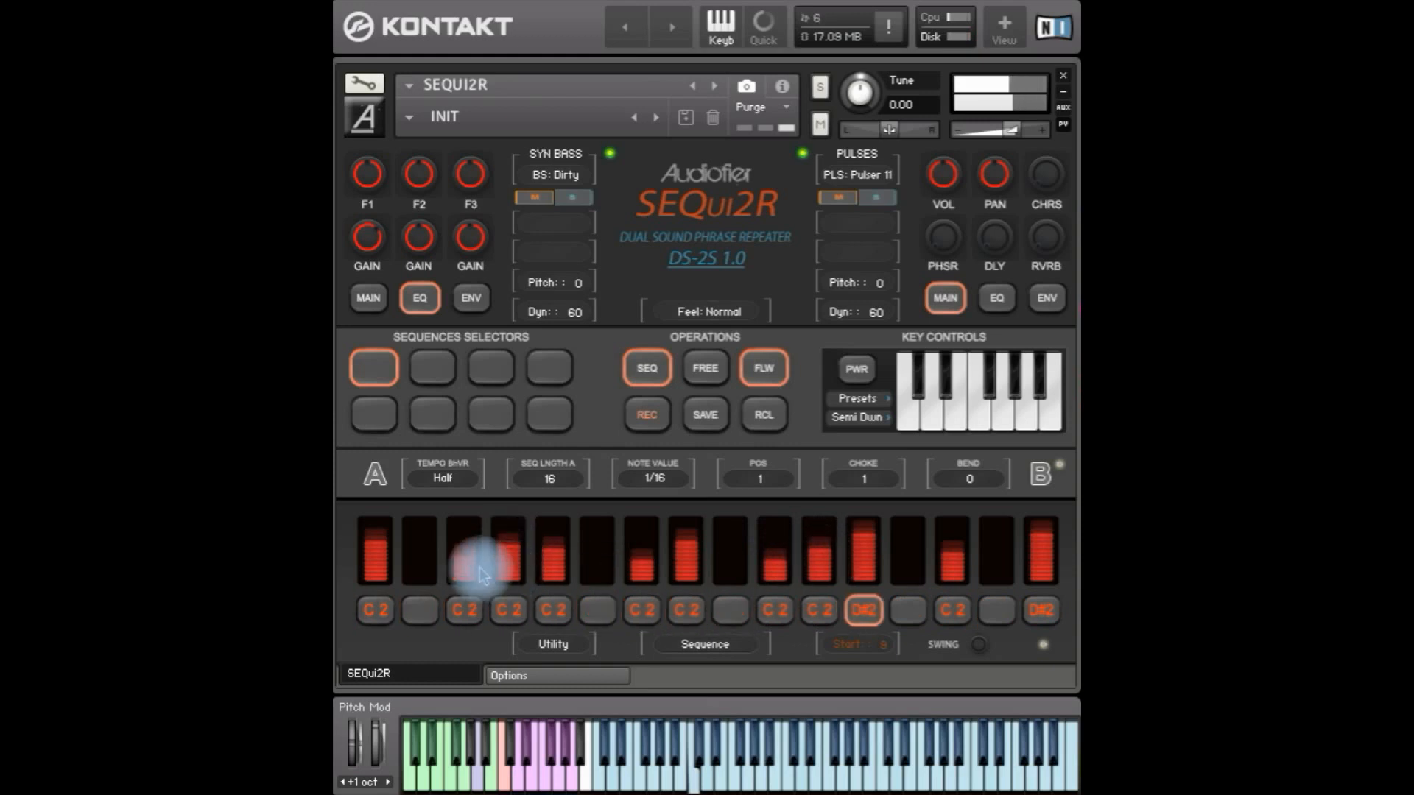
click(521, 541)
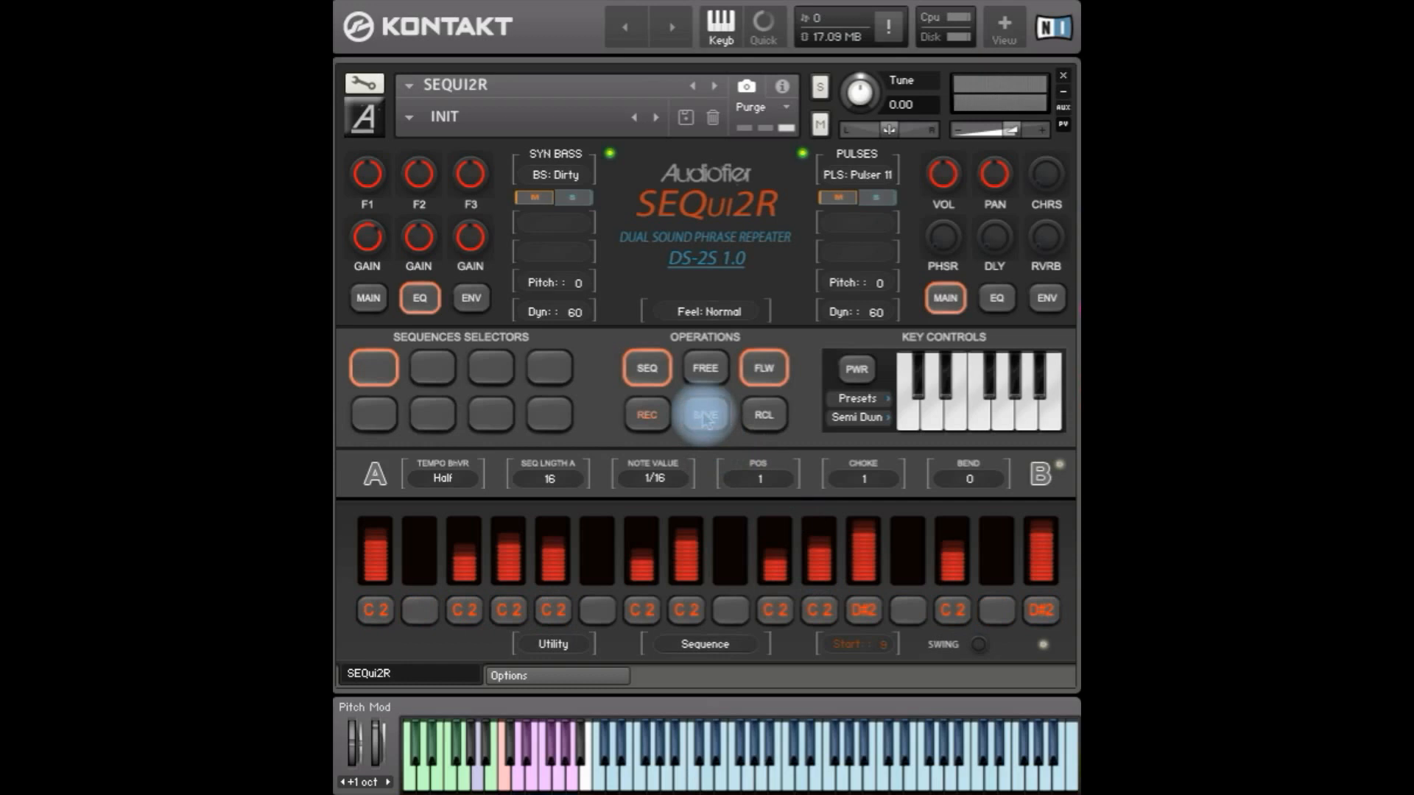
mouse_move(467, 558)
mouse_down()
mouse_move(472, 581)
mouse_move(562, 551)
mouse_move(564, 537)
mouse_up()
drag(782, 584, 779, 573)
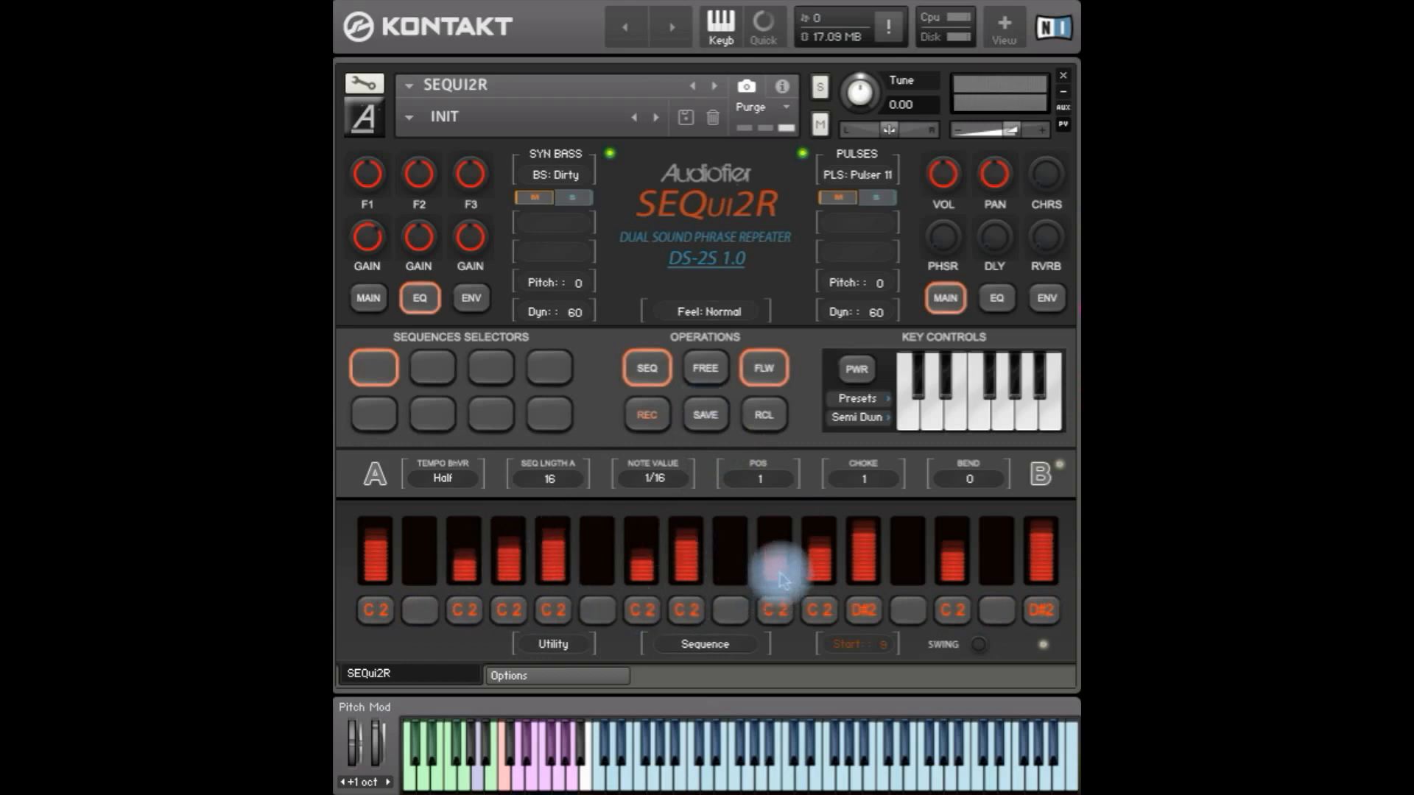
click(716, 422)
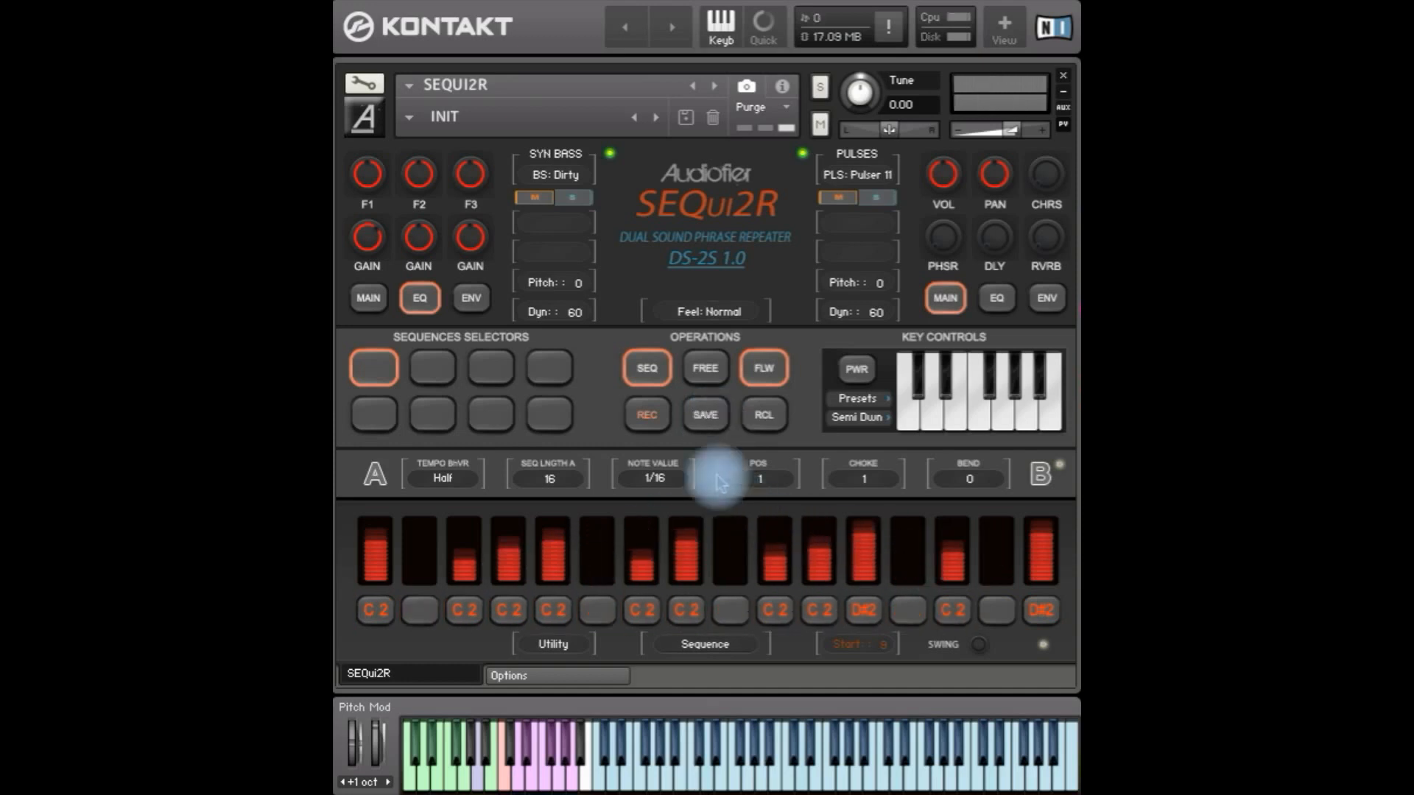
Set the dynamics to 79 for Syn Bass and 76 for Pulses, and raise step 1 to full level
drag(576, 316, 584, 265)
drag(884, 317, 877, 278)
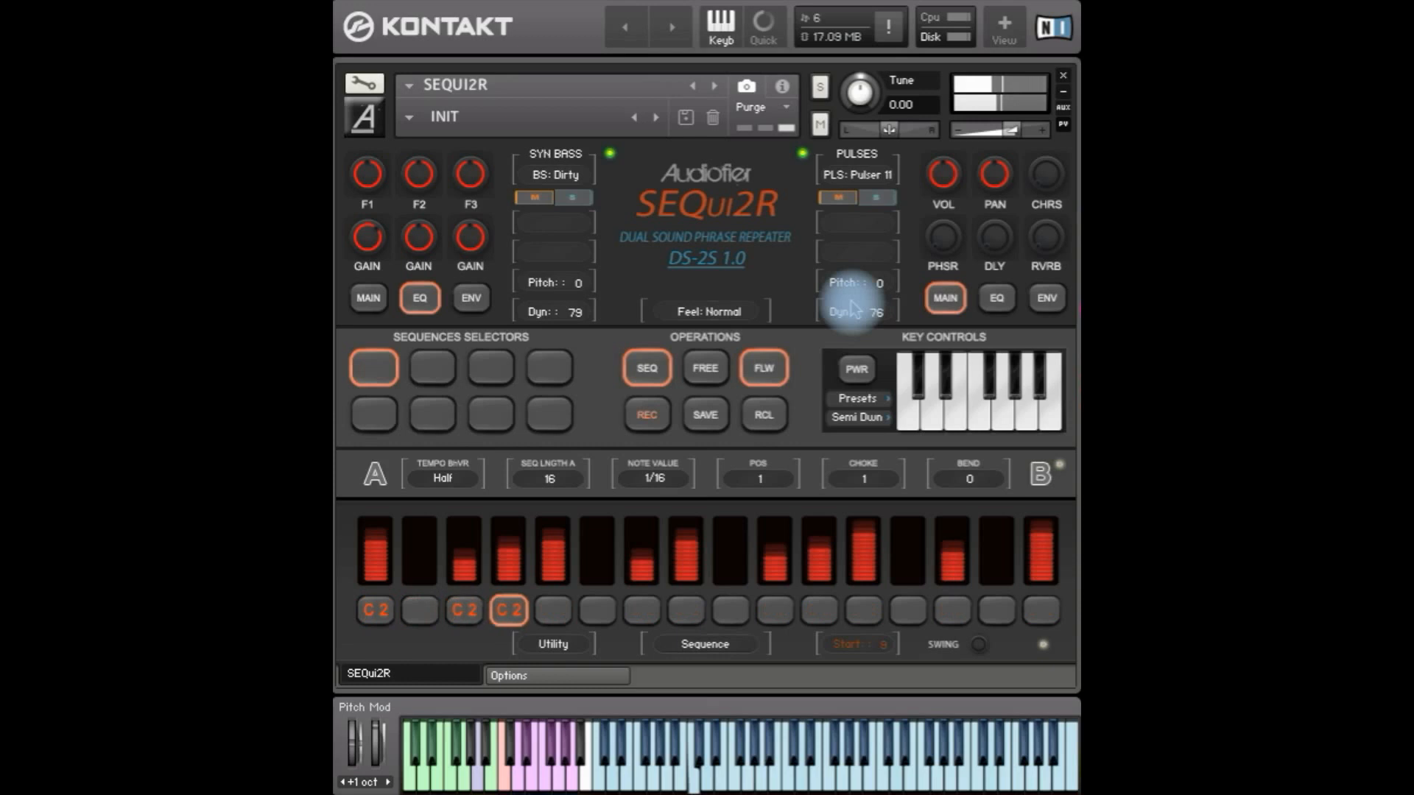
drag(390, 564, 372, 489)
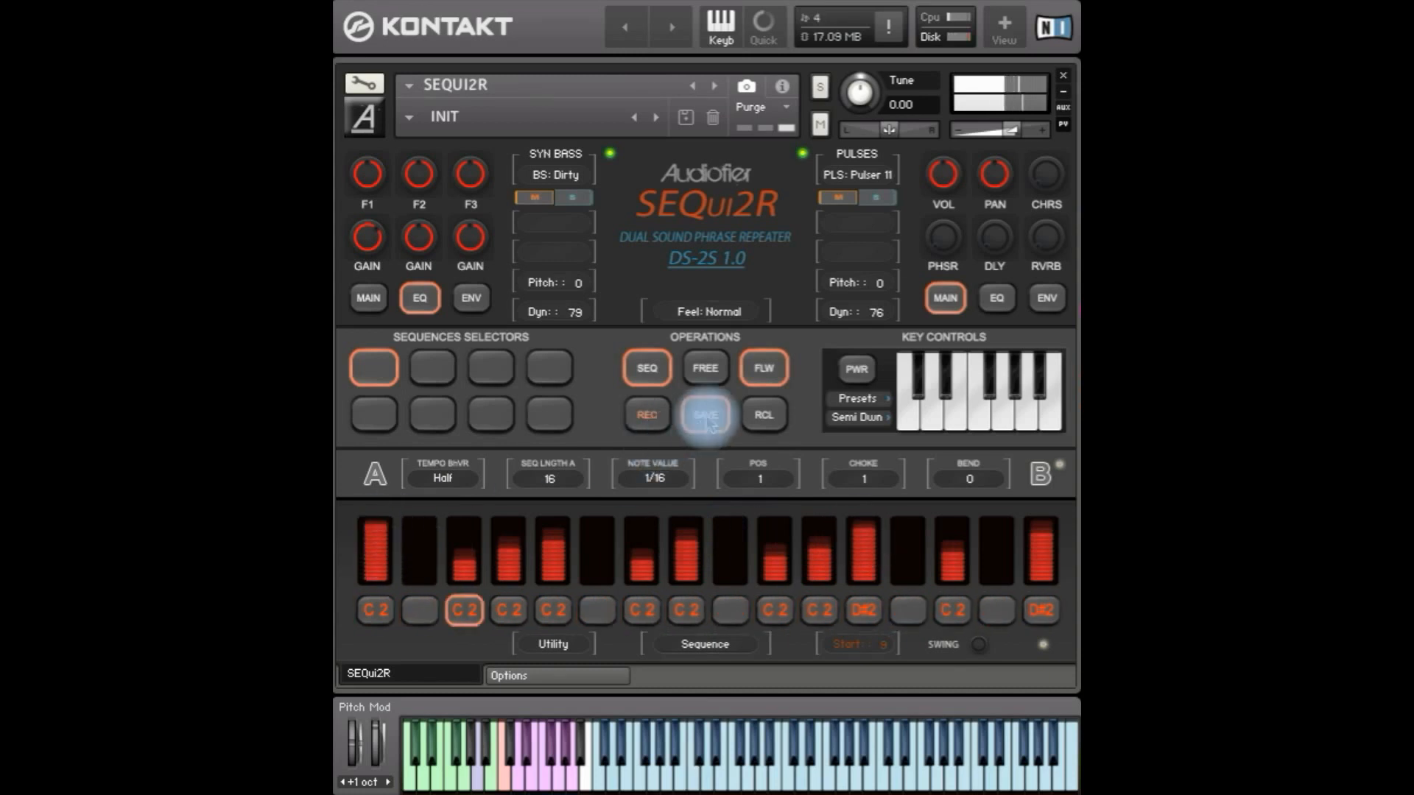
Add delay to both sounds, with the delay time at 1/8 D for Syn Bass and 1/18 D for Pulses
click(371, 301)
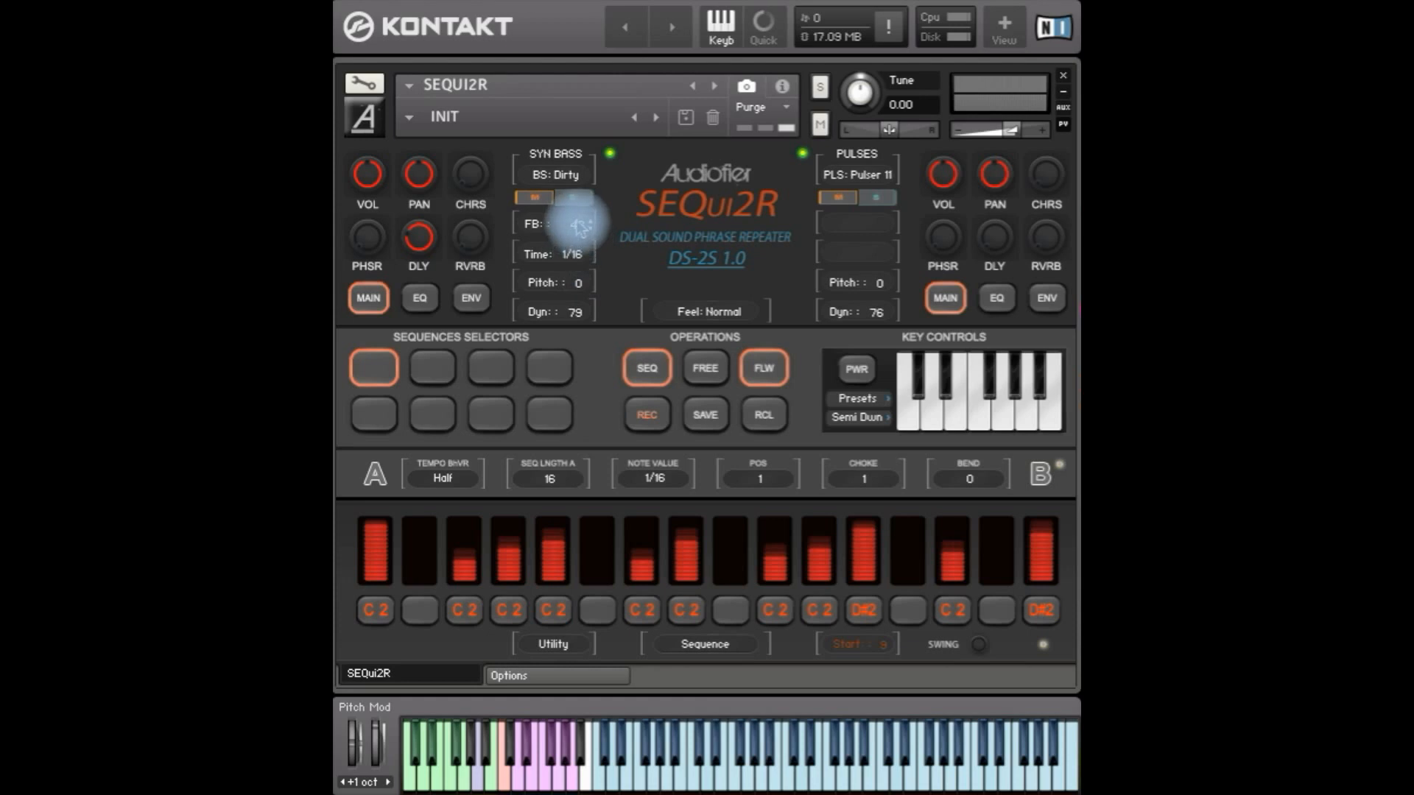
click(575, 256)
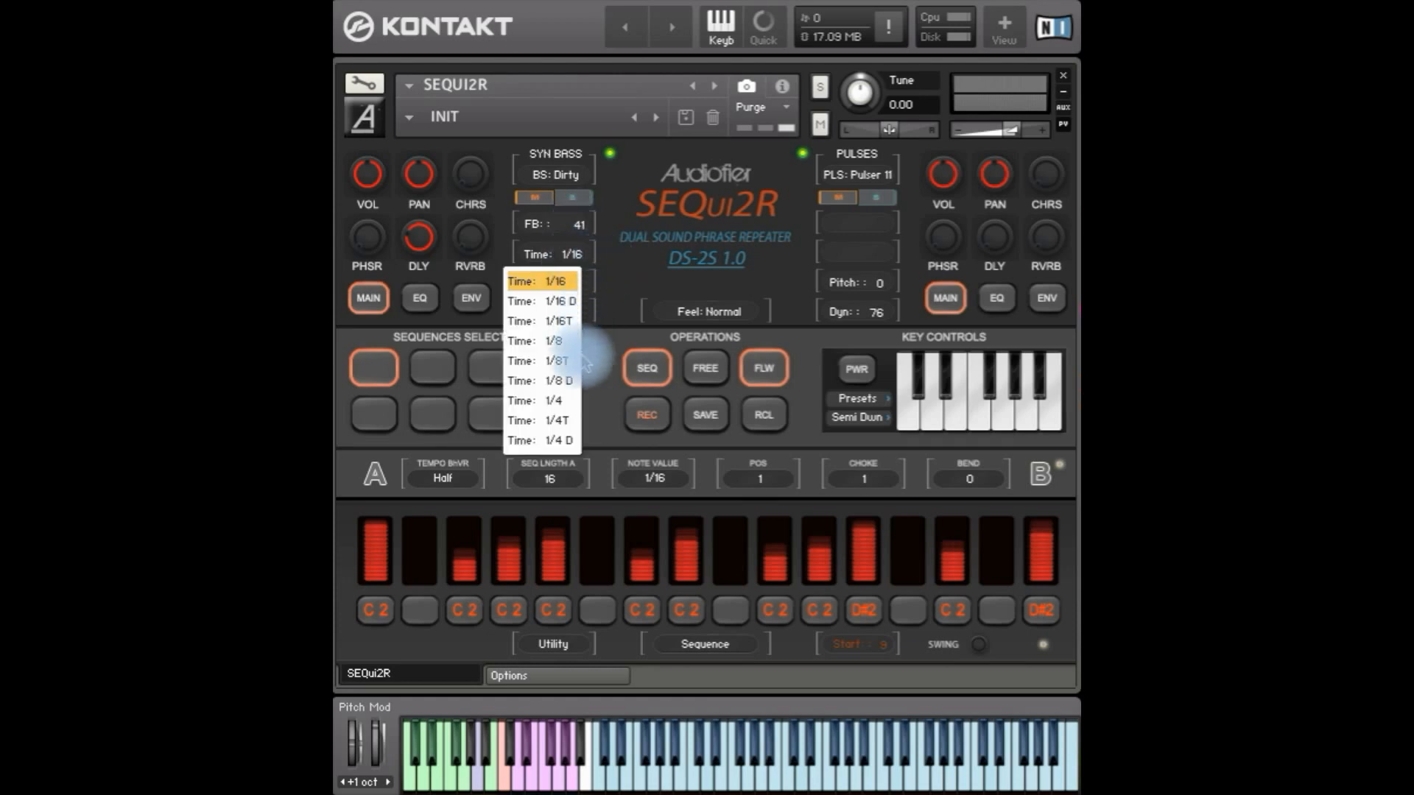
click(554, 383)
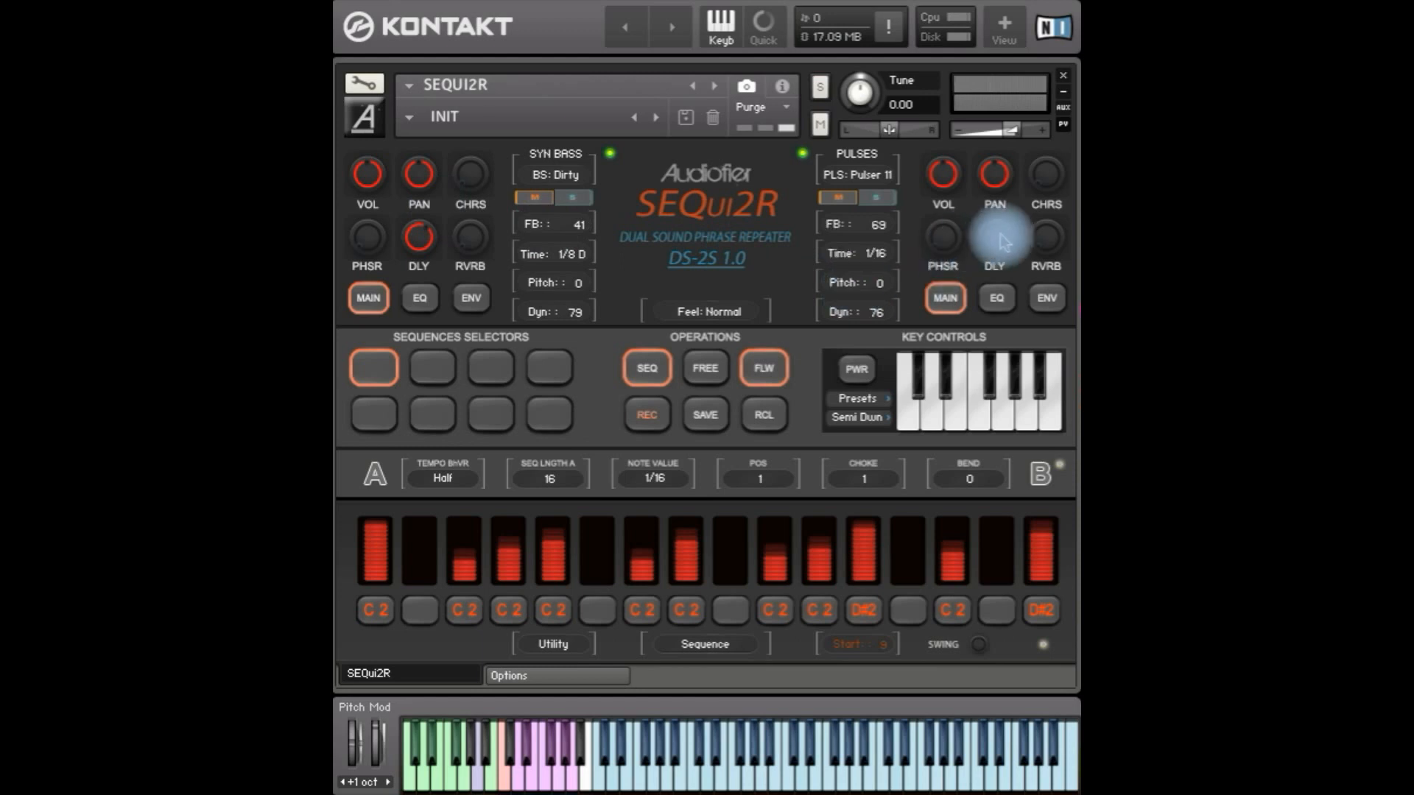
drag(996, 250, 1026, 148)
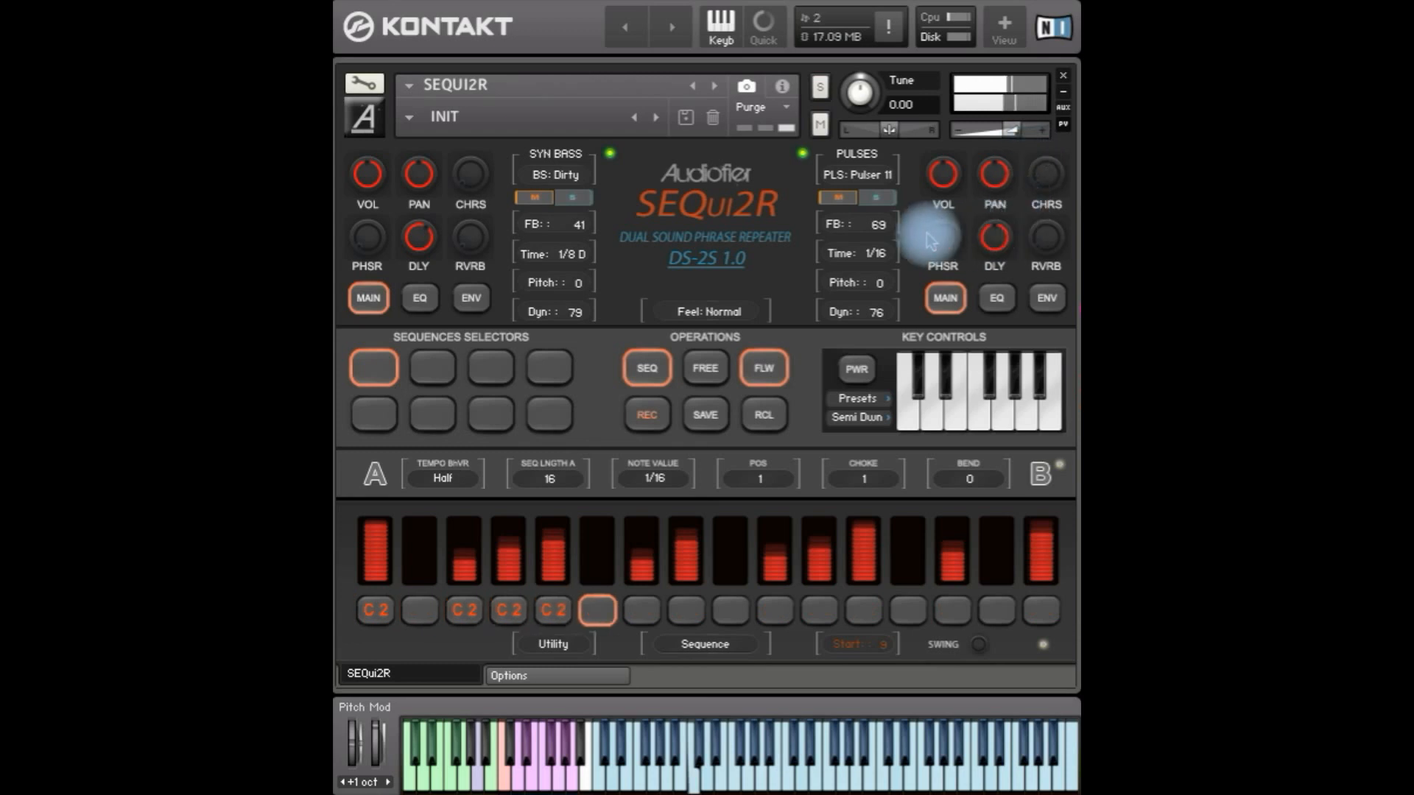
click(883, 252)
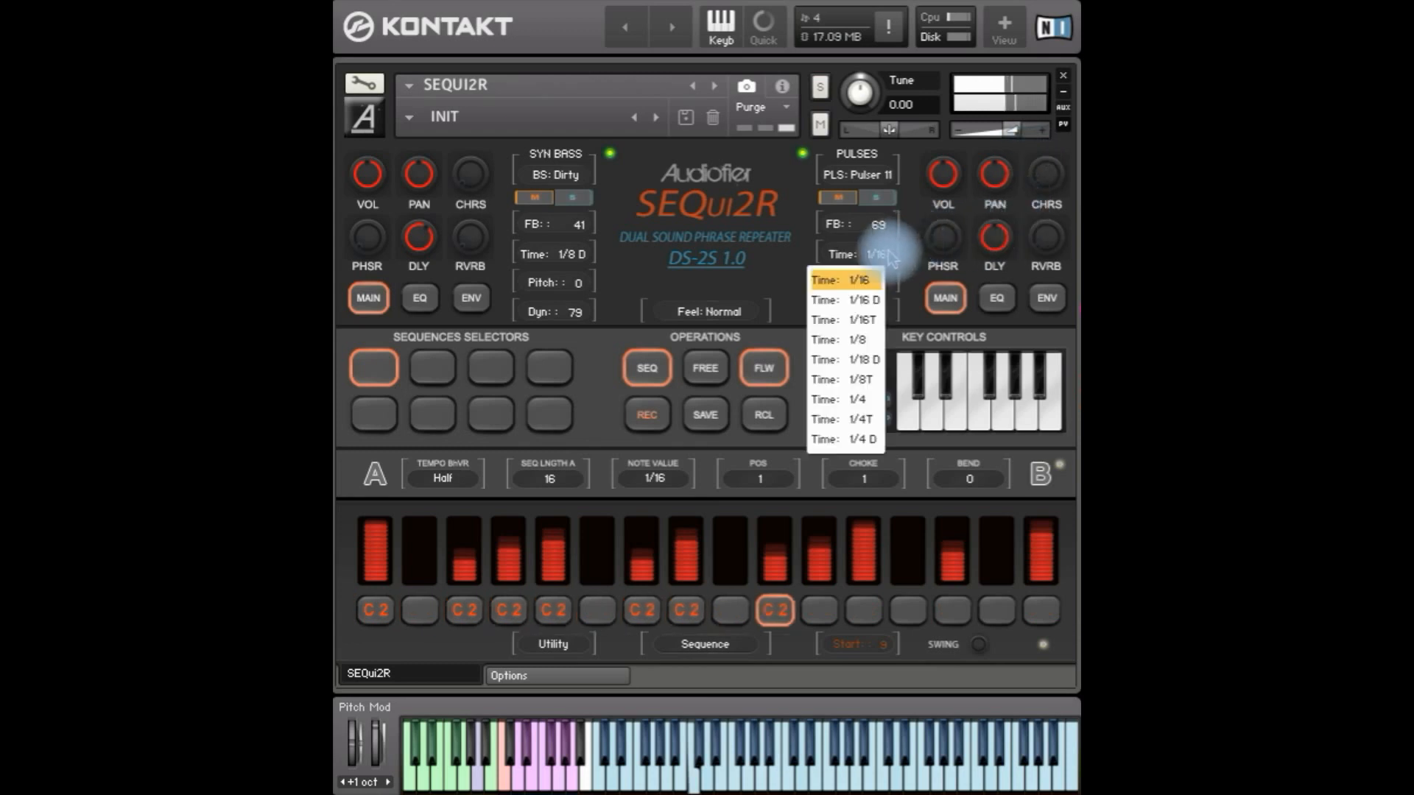
click(862, 361)
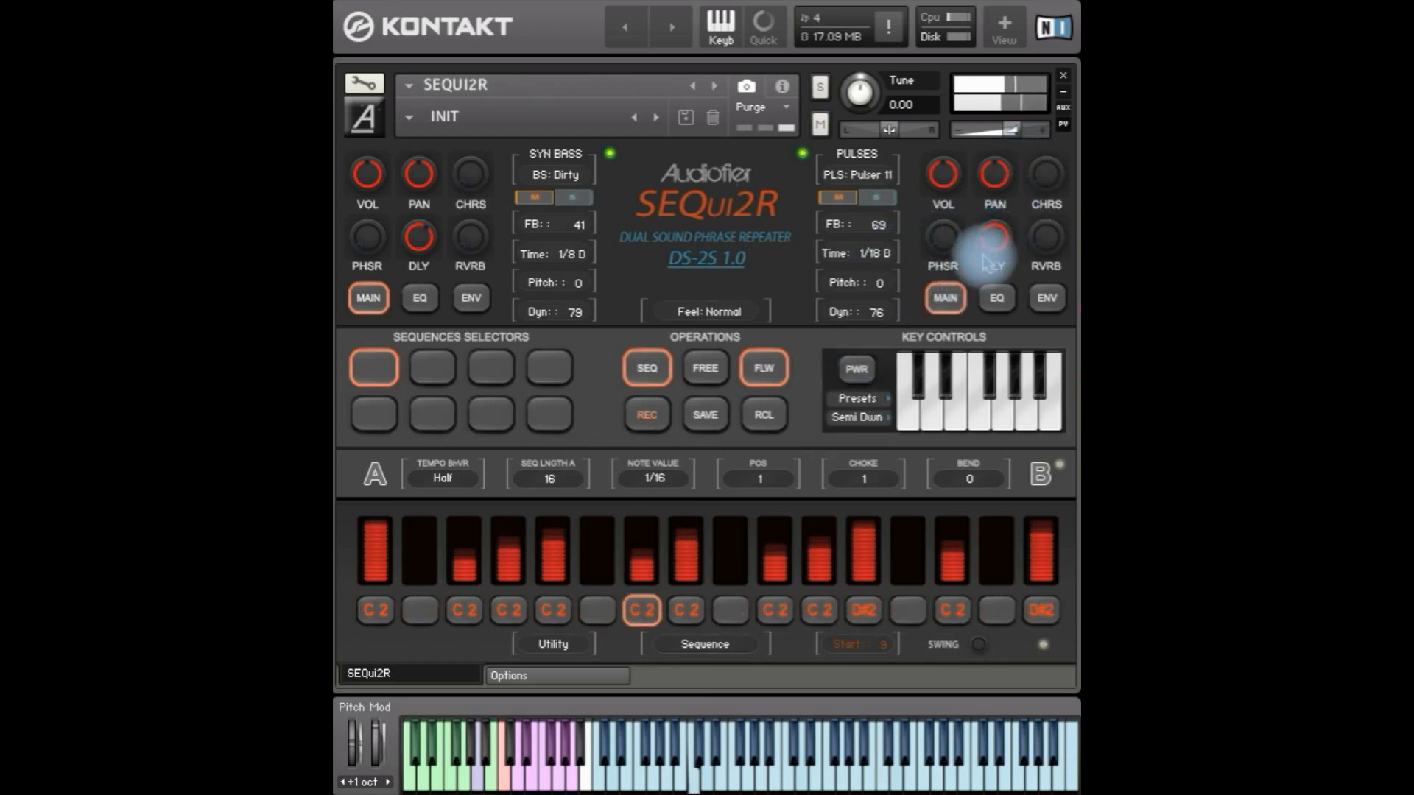
Set the delay pan to 100 in the global options
click(567, 675)
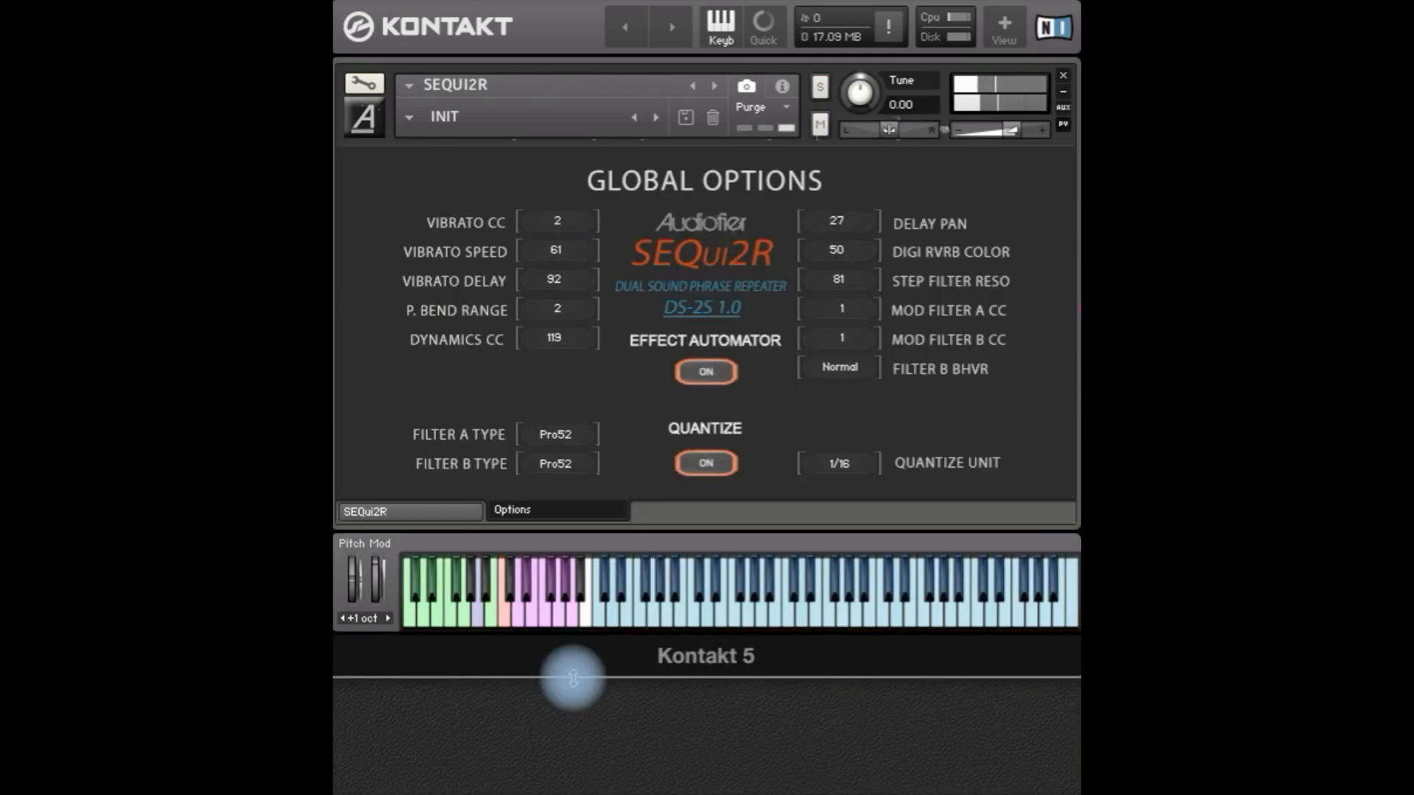
drag(840, 221, 873, 30)
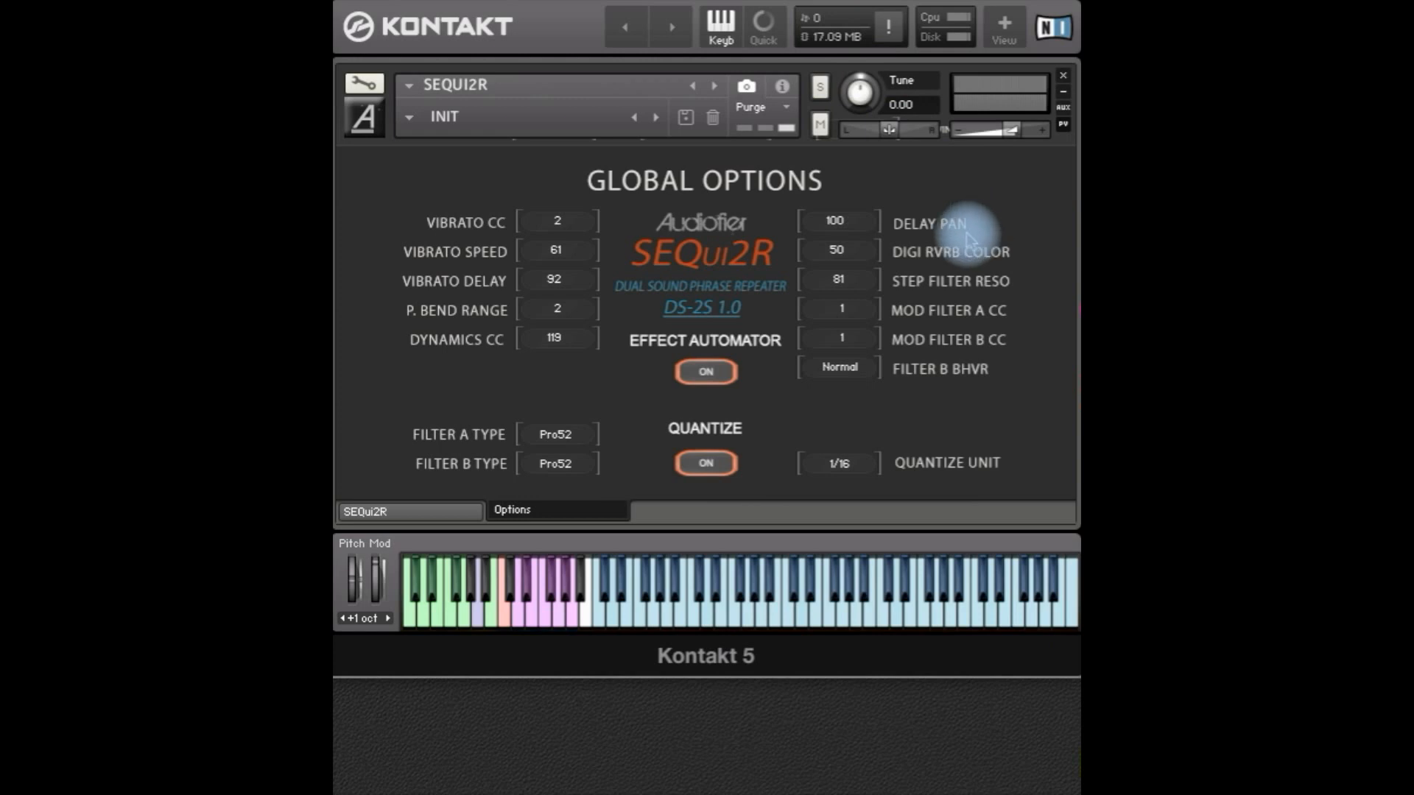
Add Digi Rvrb reverb to both sounds, raising the reverb level of Pulses and setting its size to 96
click(444, 510)
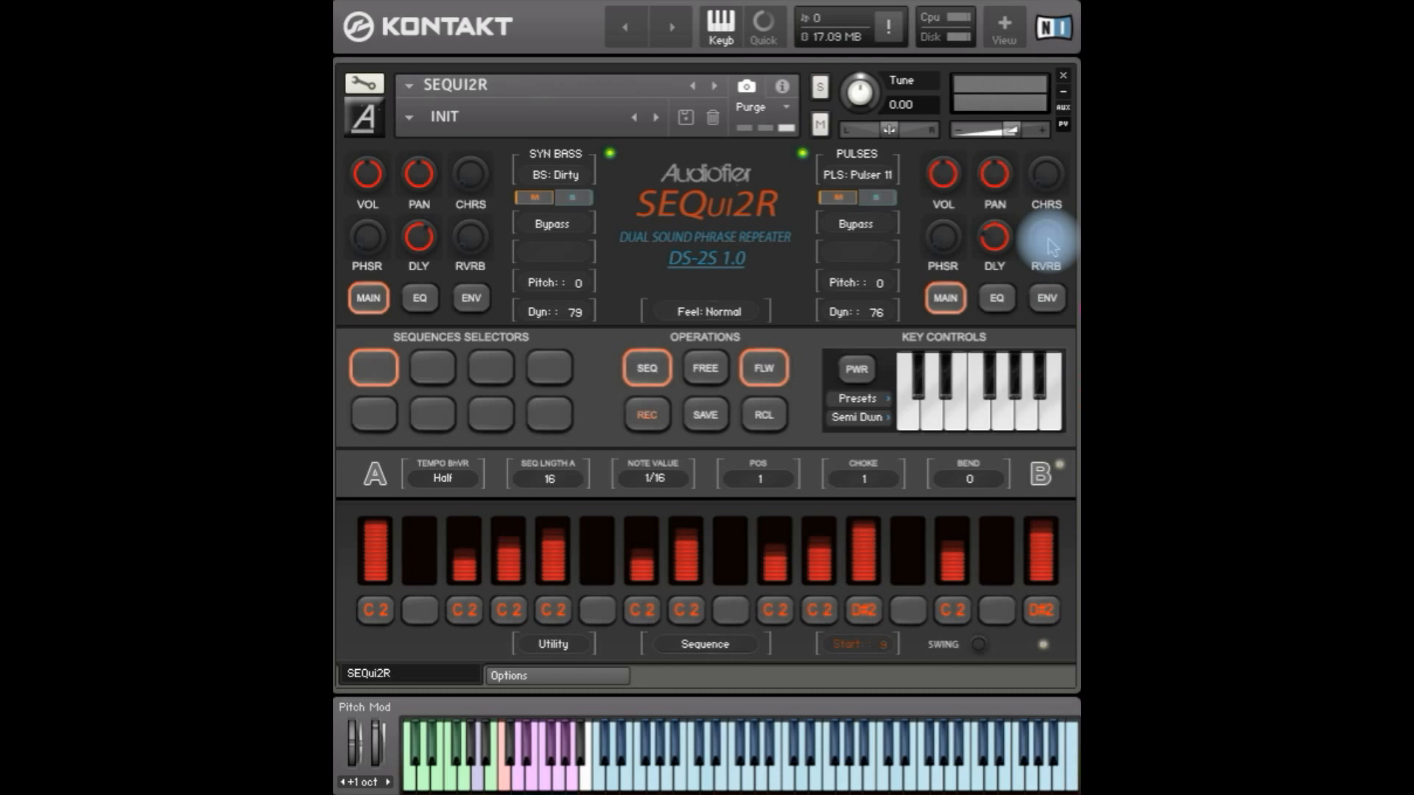
click(862, 234)
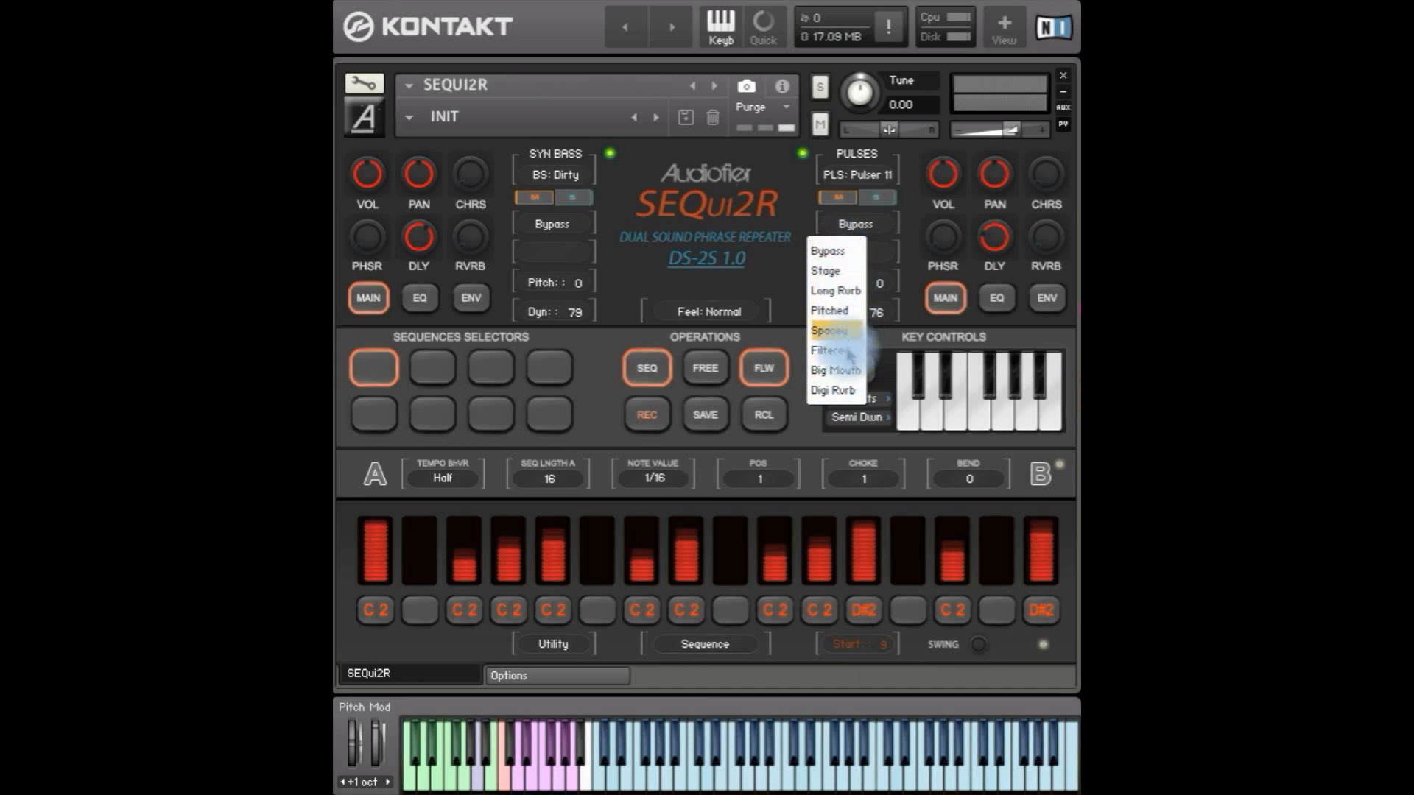
click(840, 391)
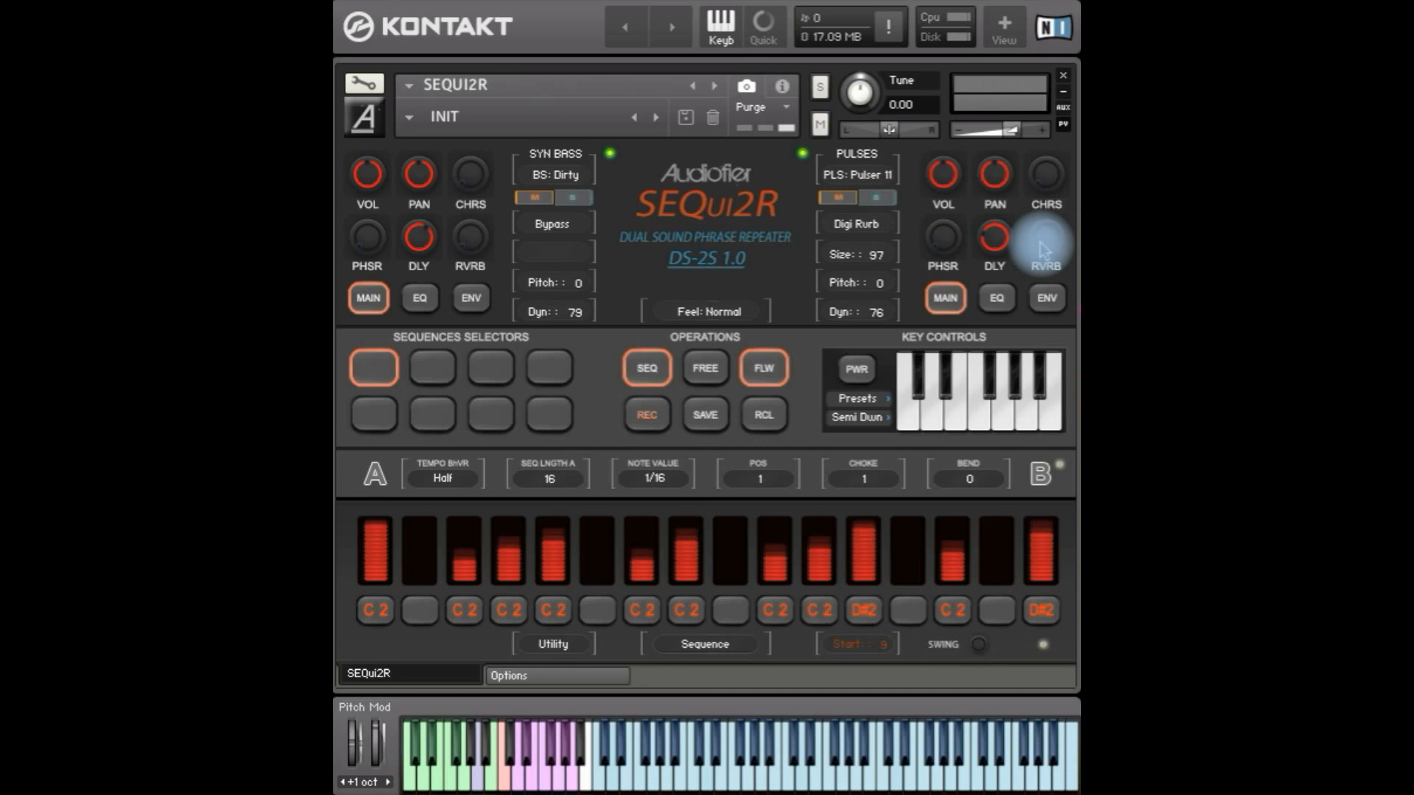
drag(1040, 242, 1042, 147)
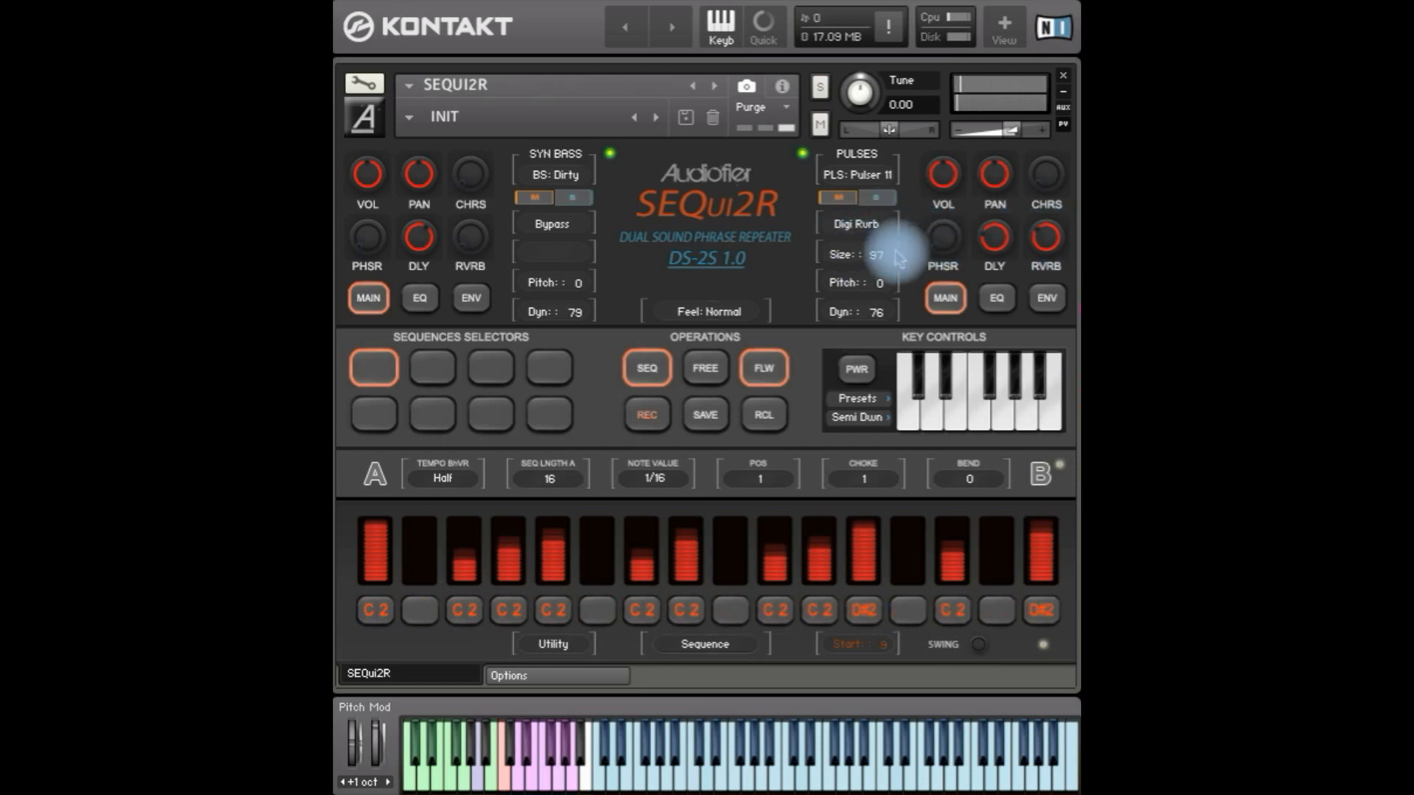
drag(877, 256, 881, 258)
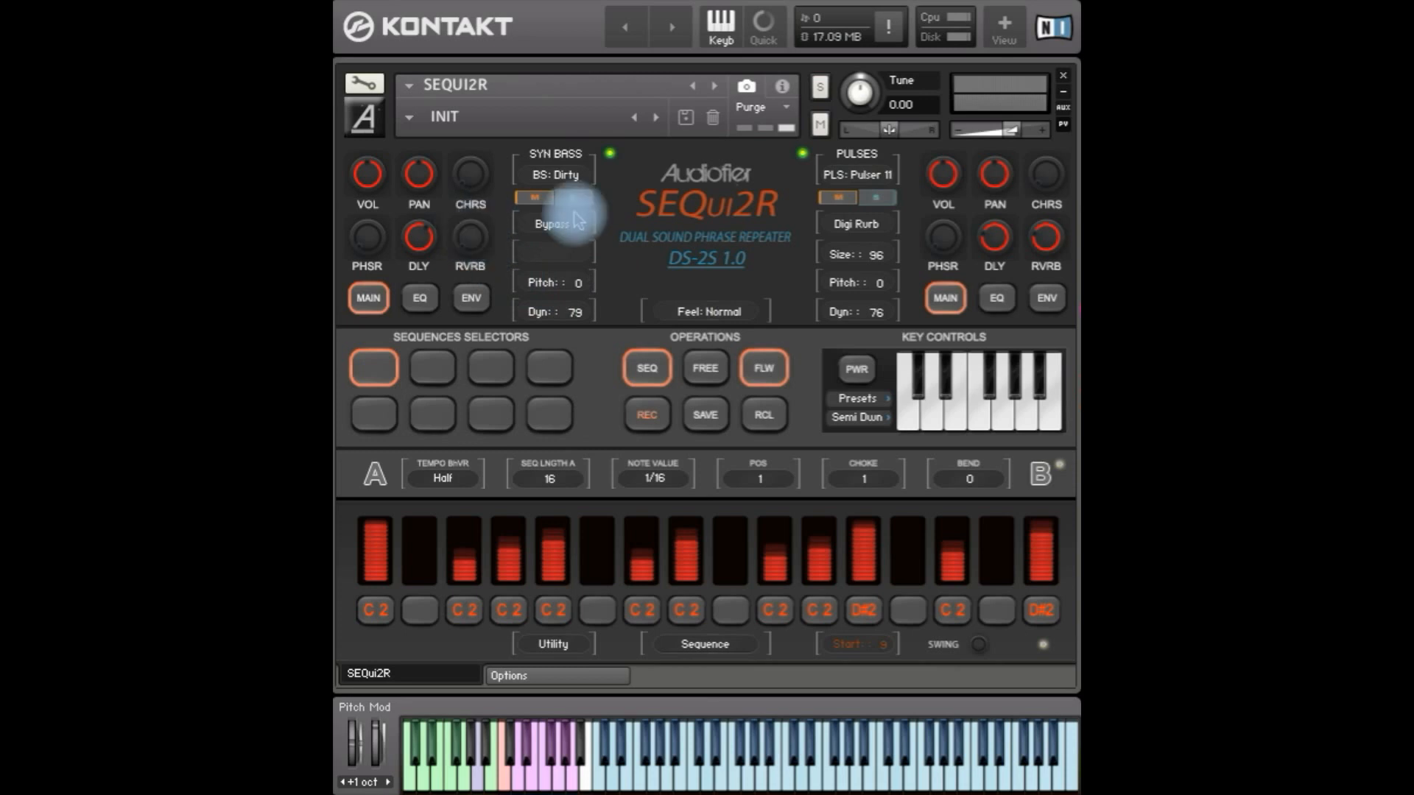
click(554, 225)
click(536, 388)
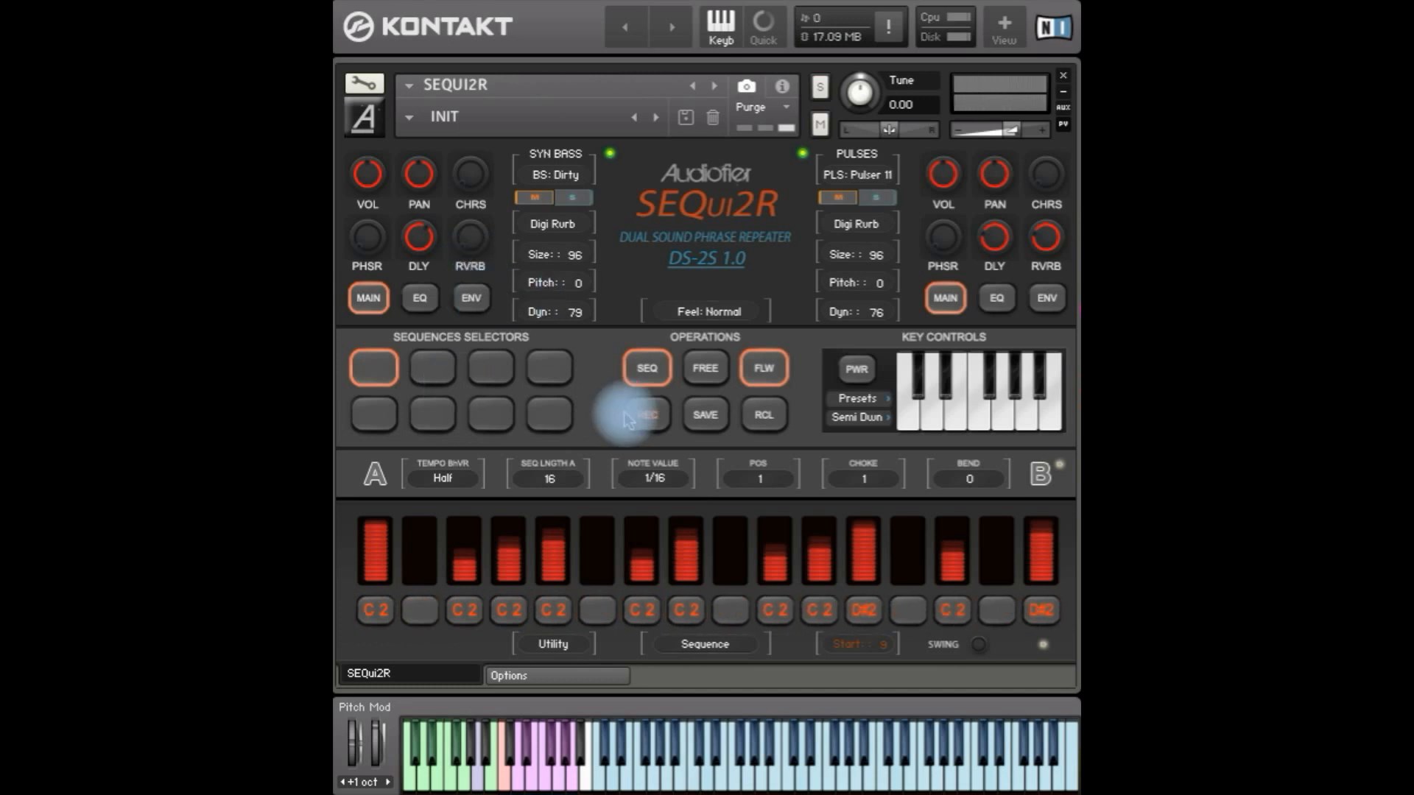
Build a variation in the second sequence slot with F 2 on step 16 at a slightly lower level, and save it
click(444, 369)
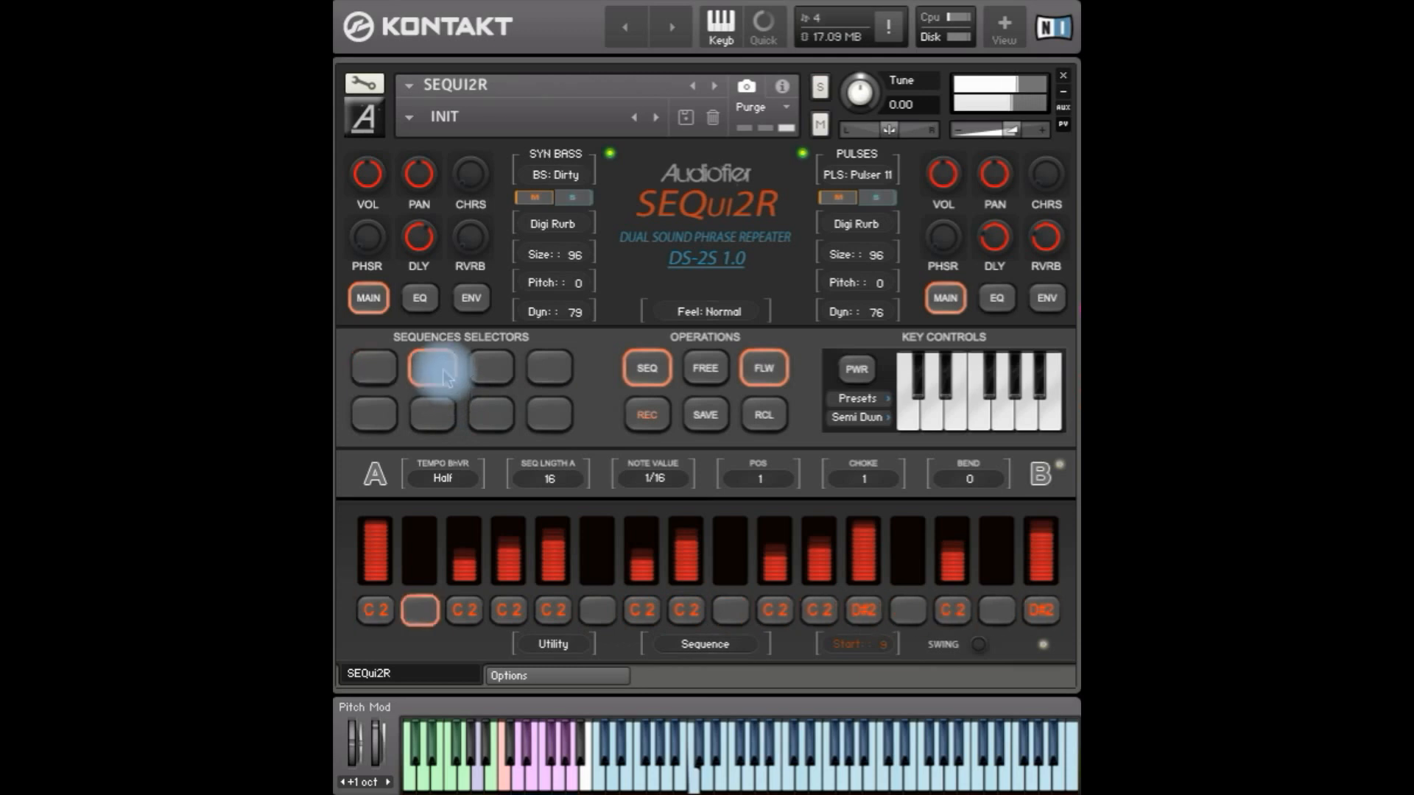
click(708, 427)
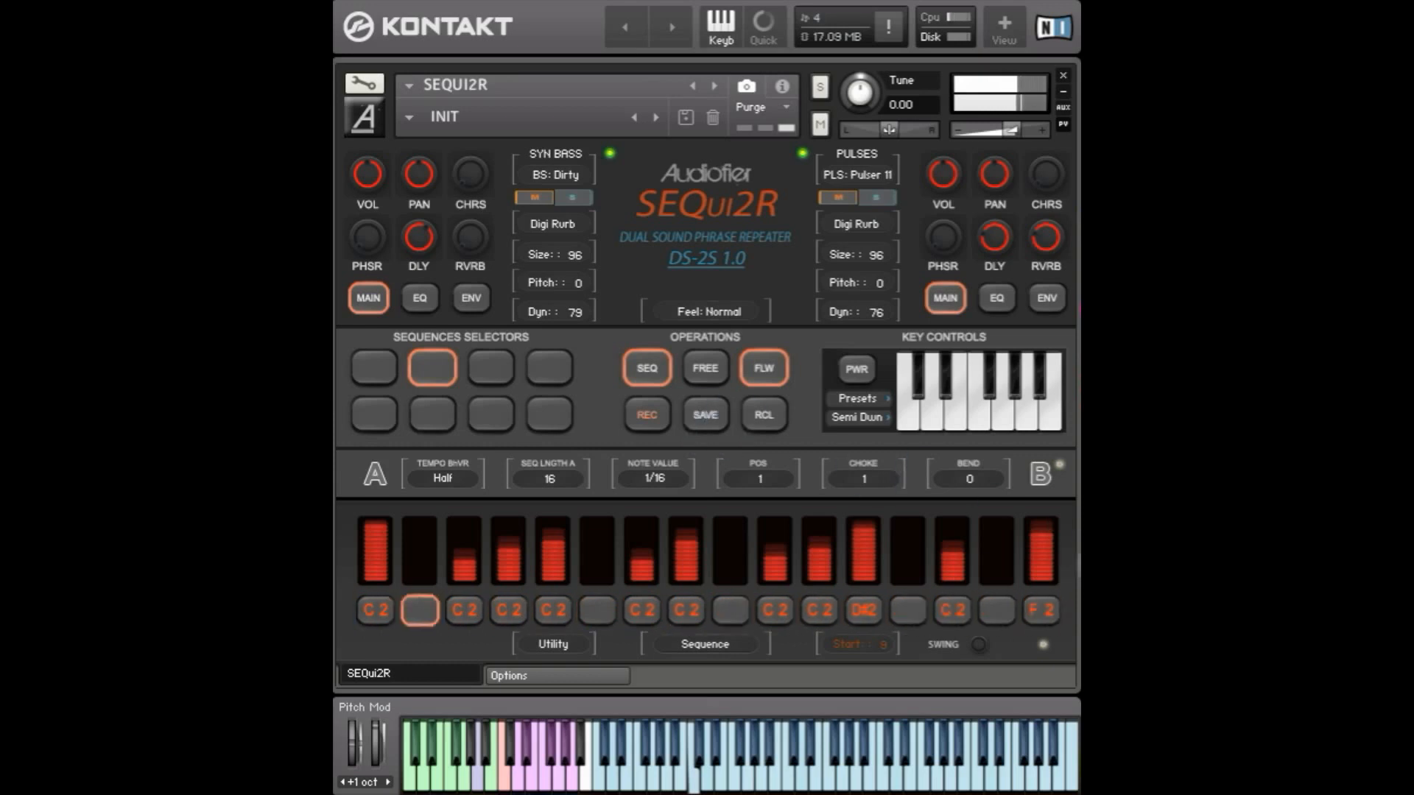
drag(1044, 564, 1046, 579)
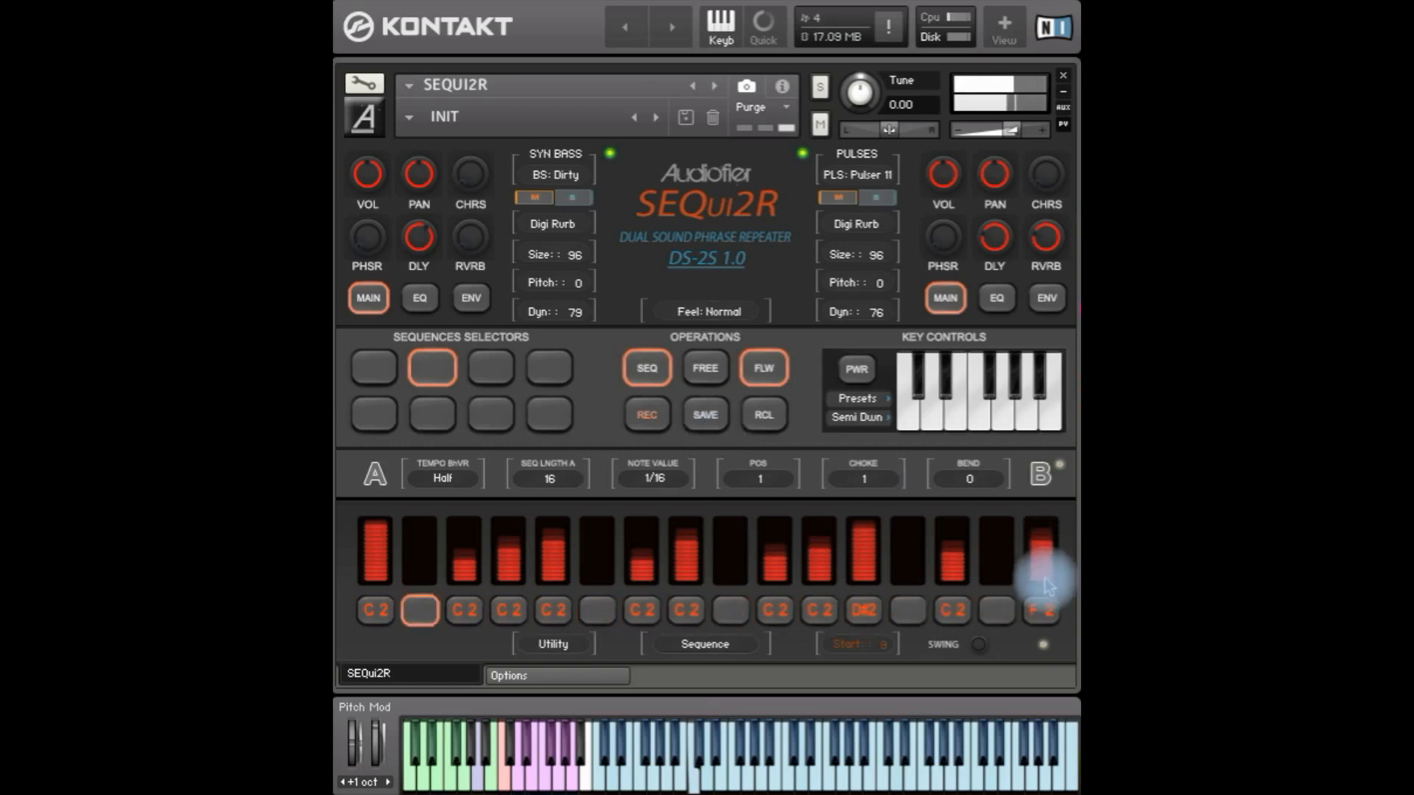
click(713, 430)
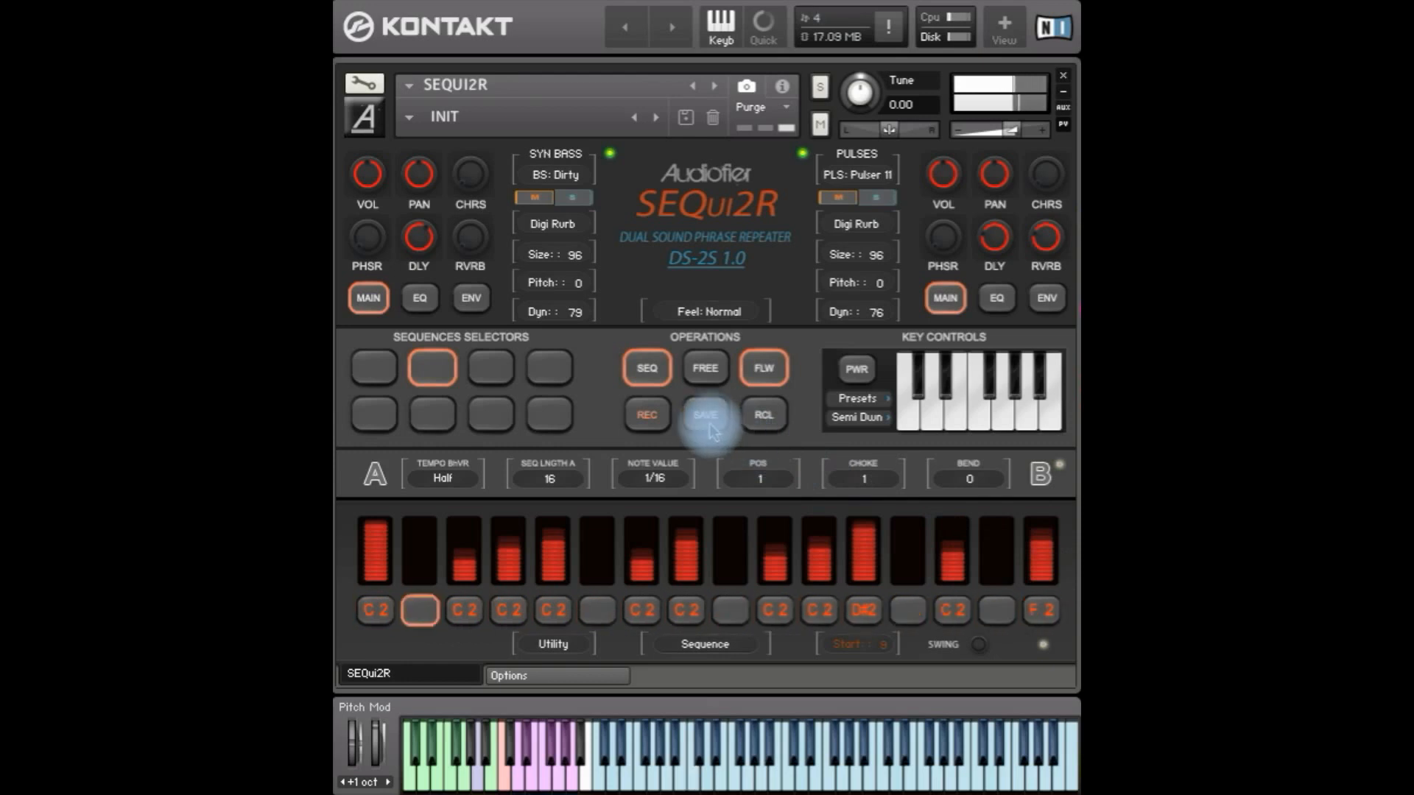
In the third sequence slot, record G 2, F 2 and D#2 from step 14 at note value 1/32, lower step 14's level and save
click(492, 375)
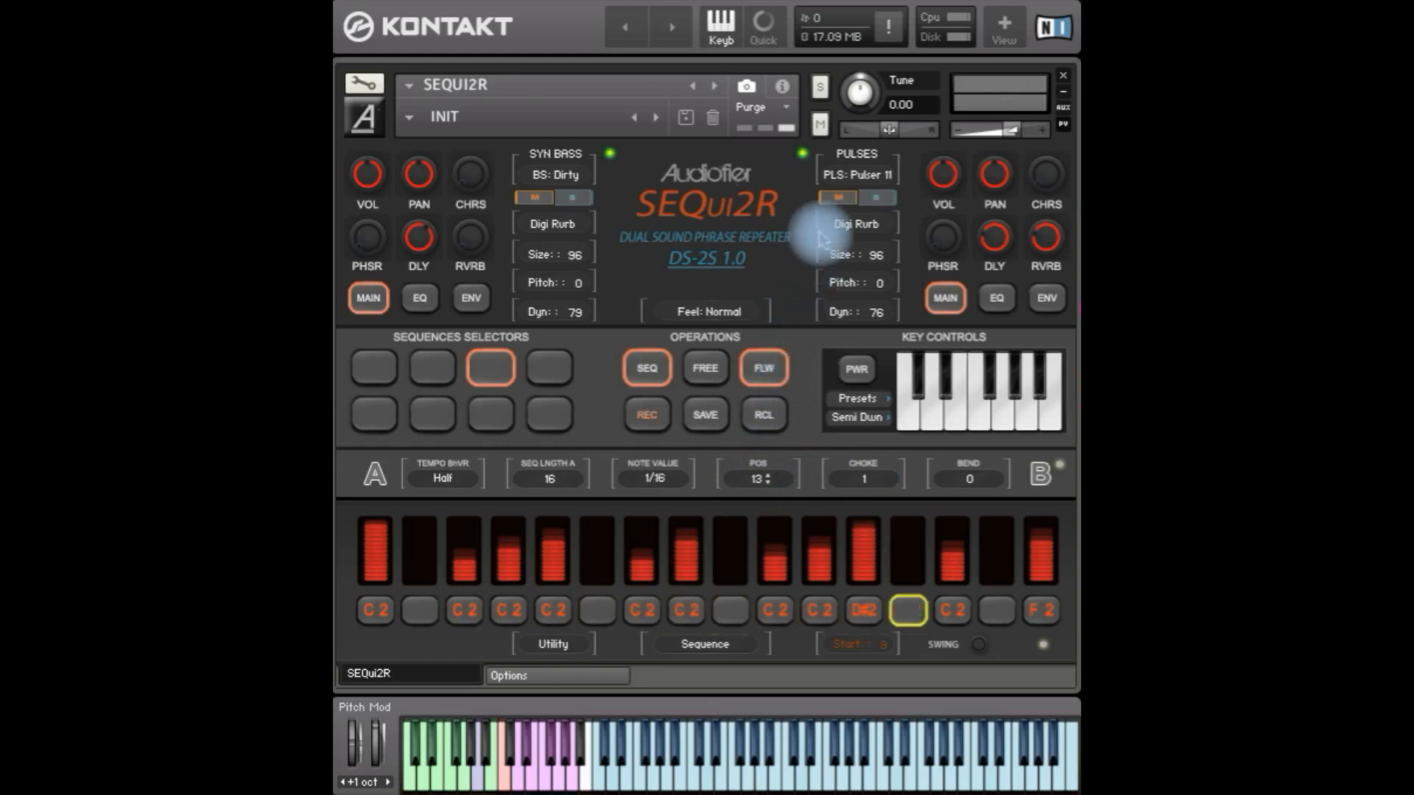
click(957, 620)
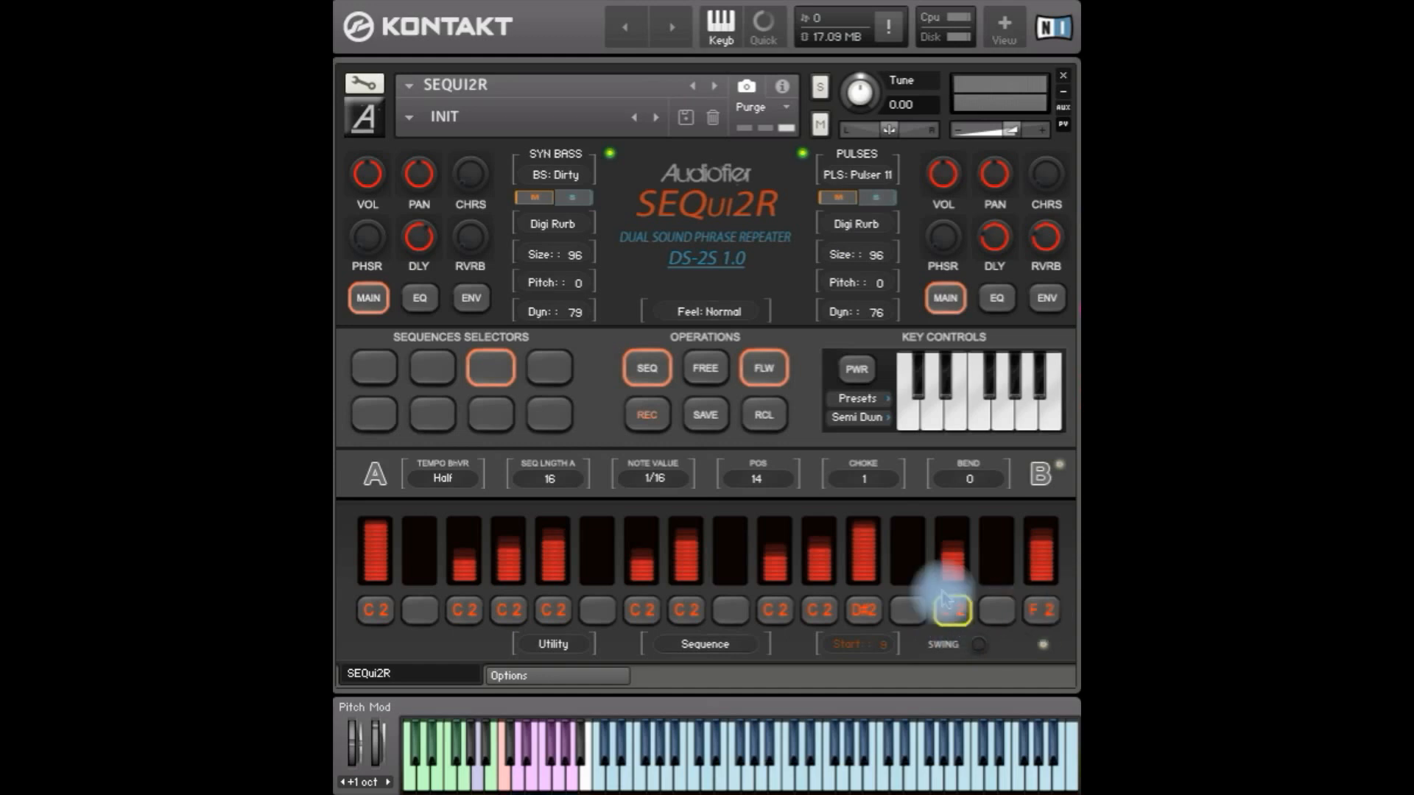
click(651, 424)
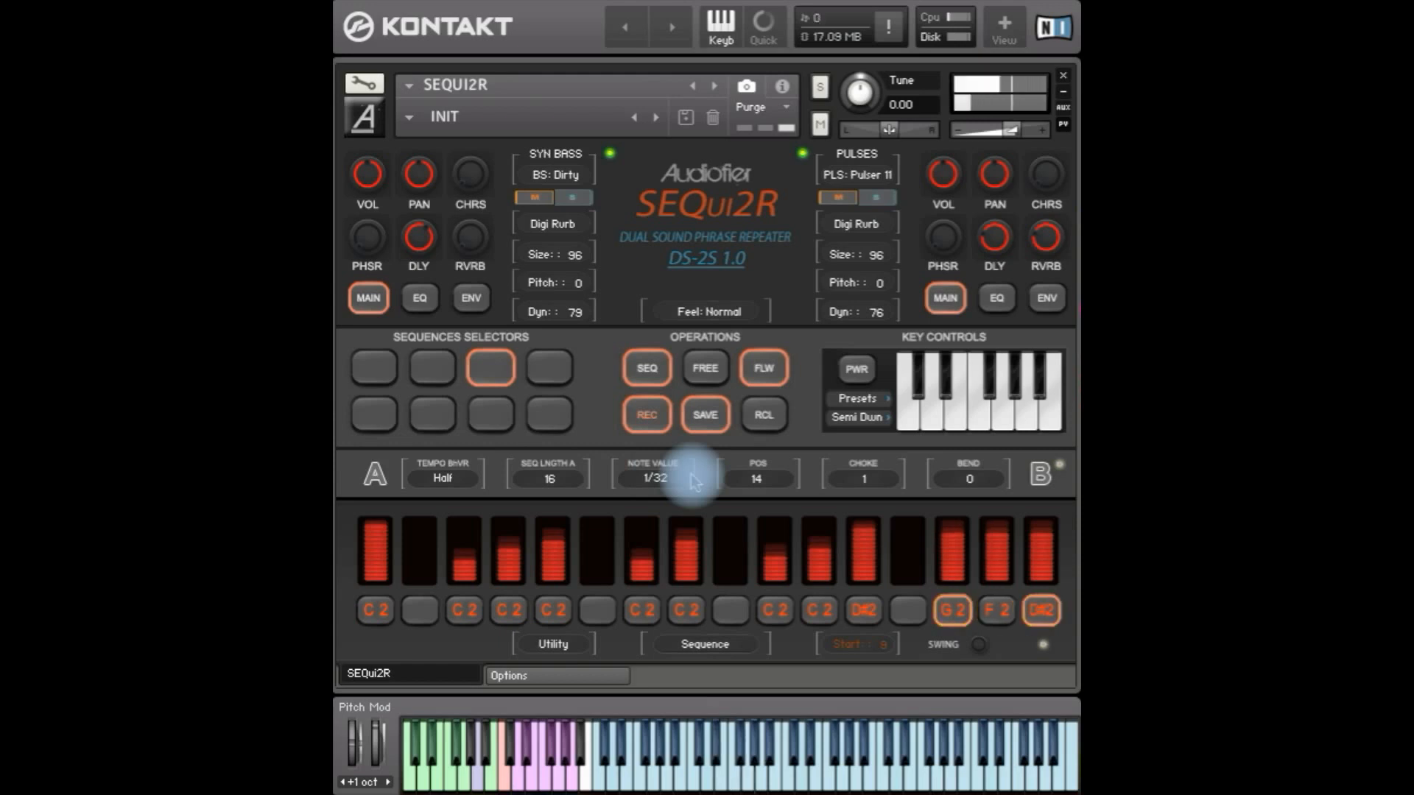
click(699, 421)
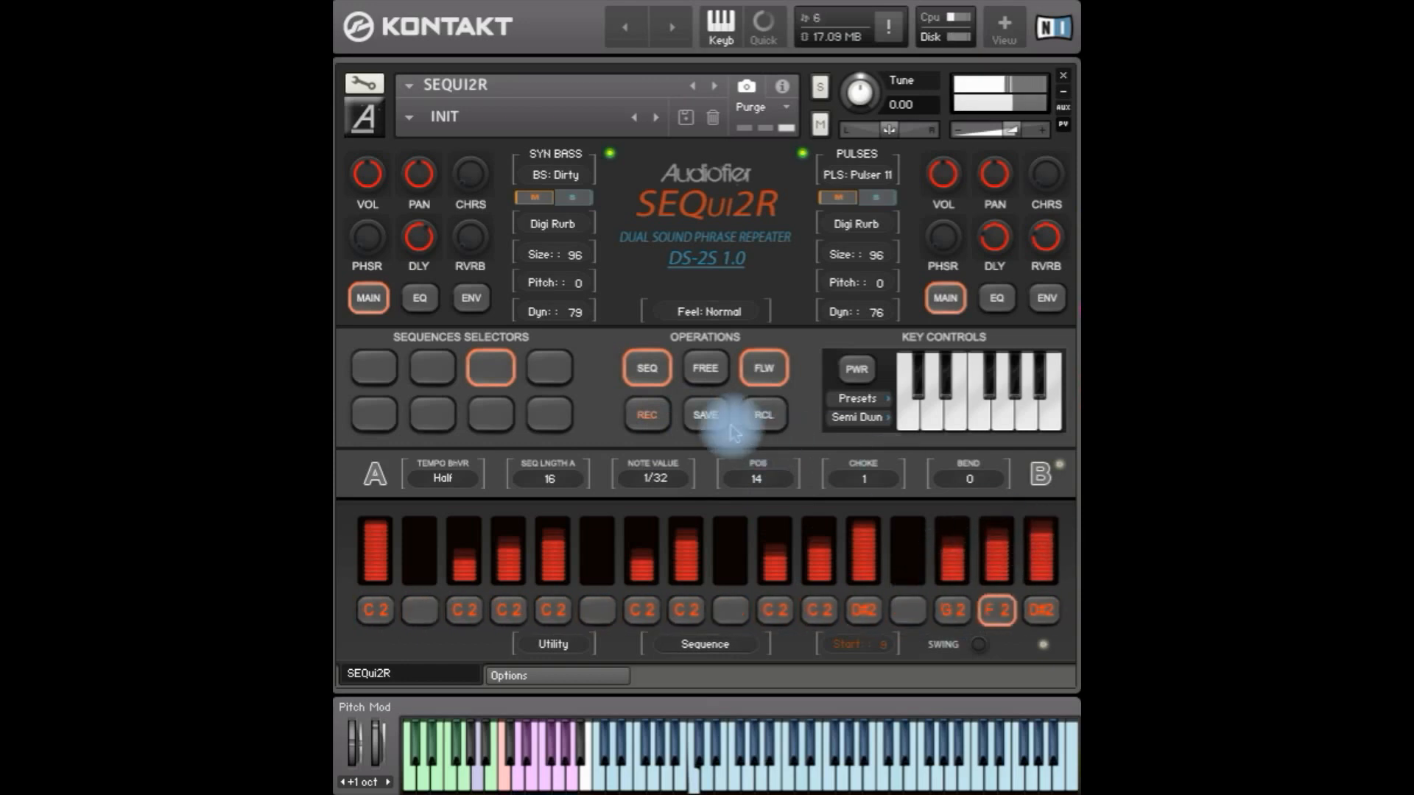
click(712, 422)
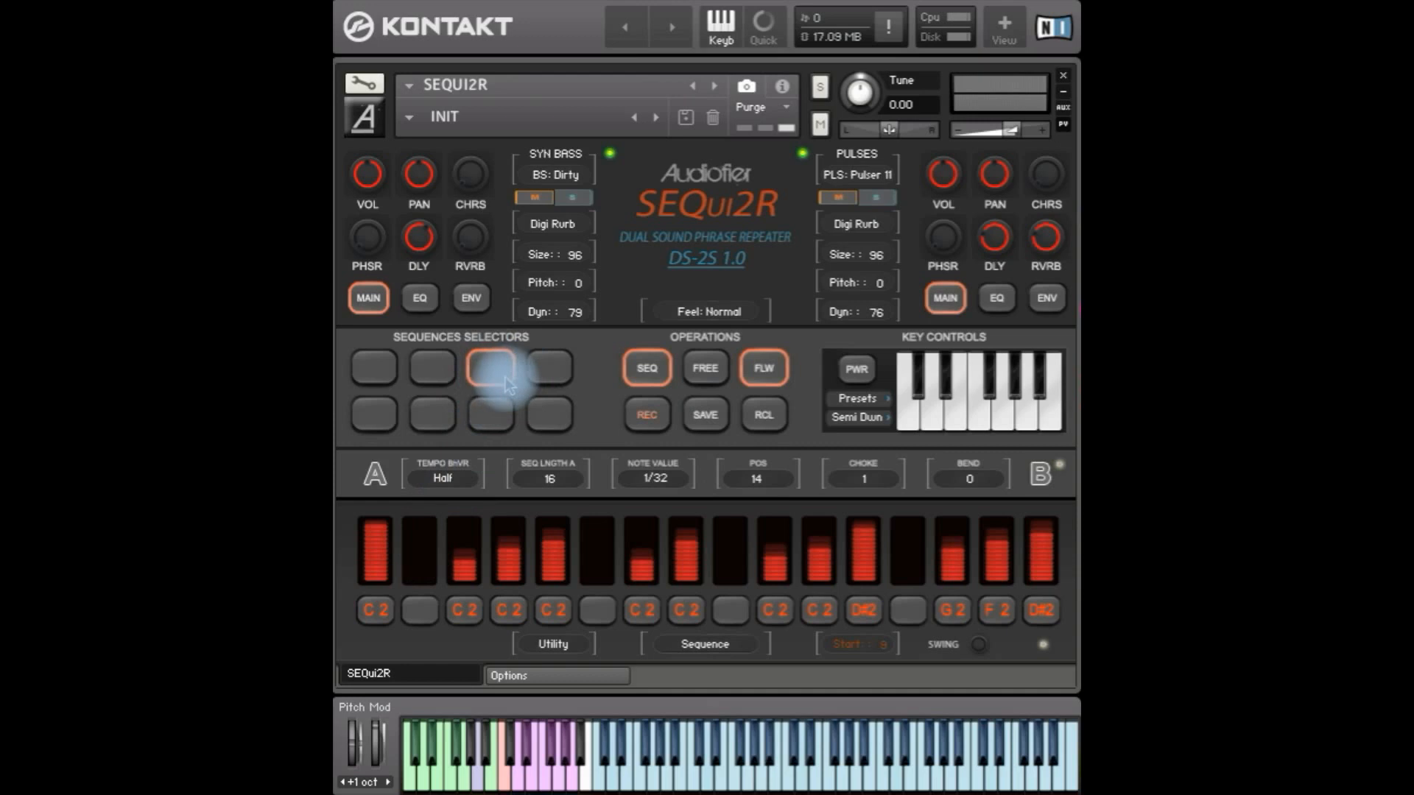
Turn on step automation of the filter cutoff for sound A, draw a curve across all 16 steps and save the sequence
click(376, 473)
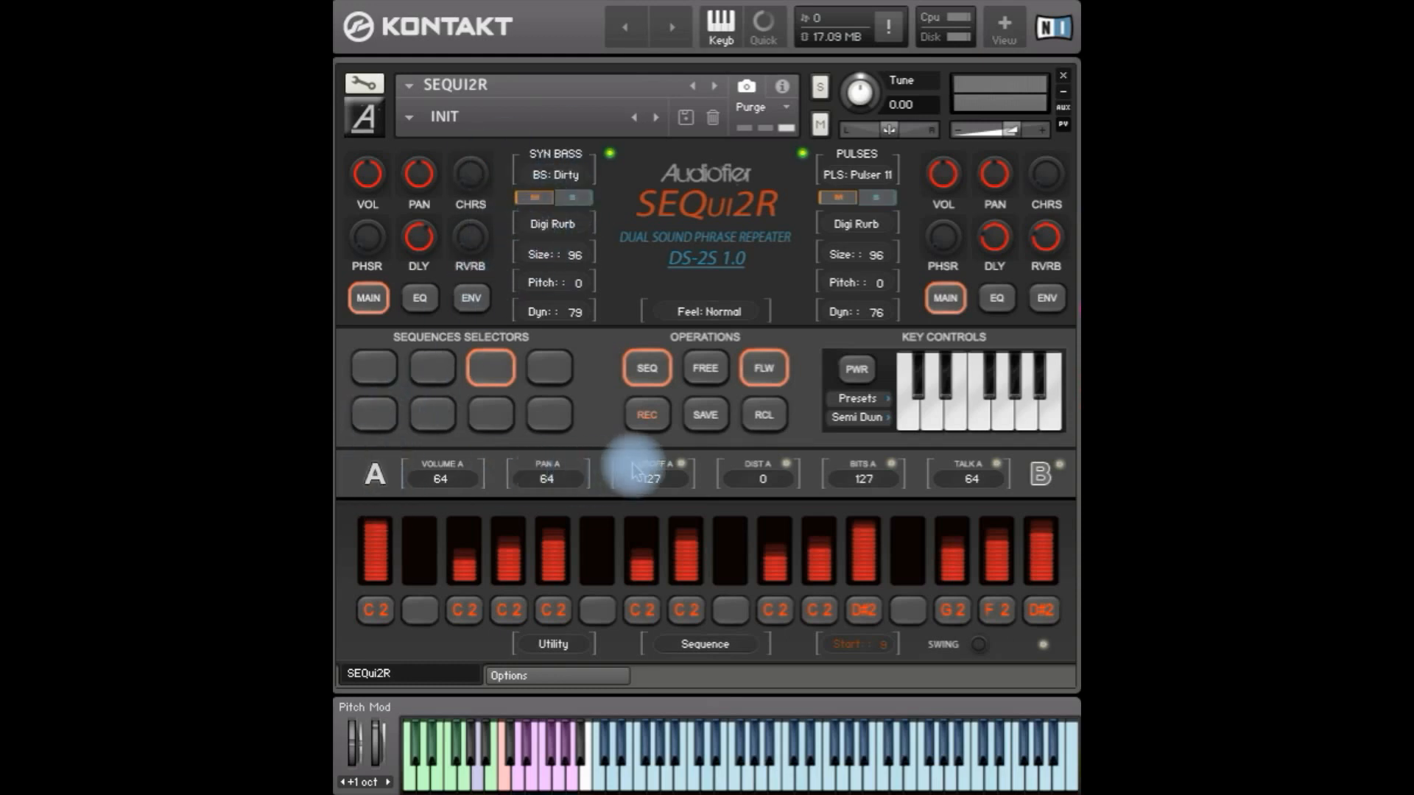
click(683, 466)
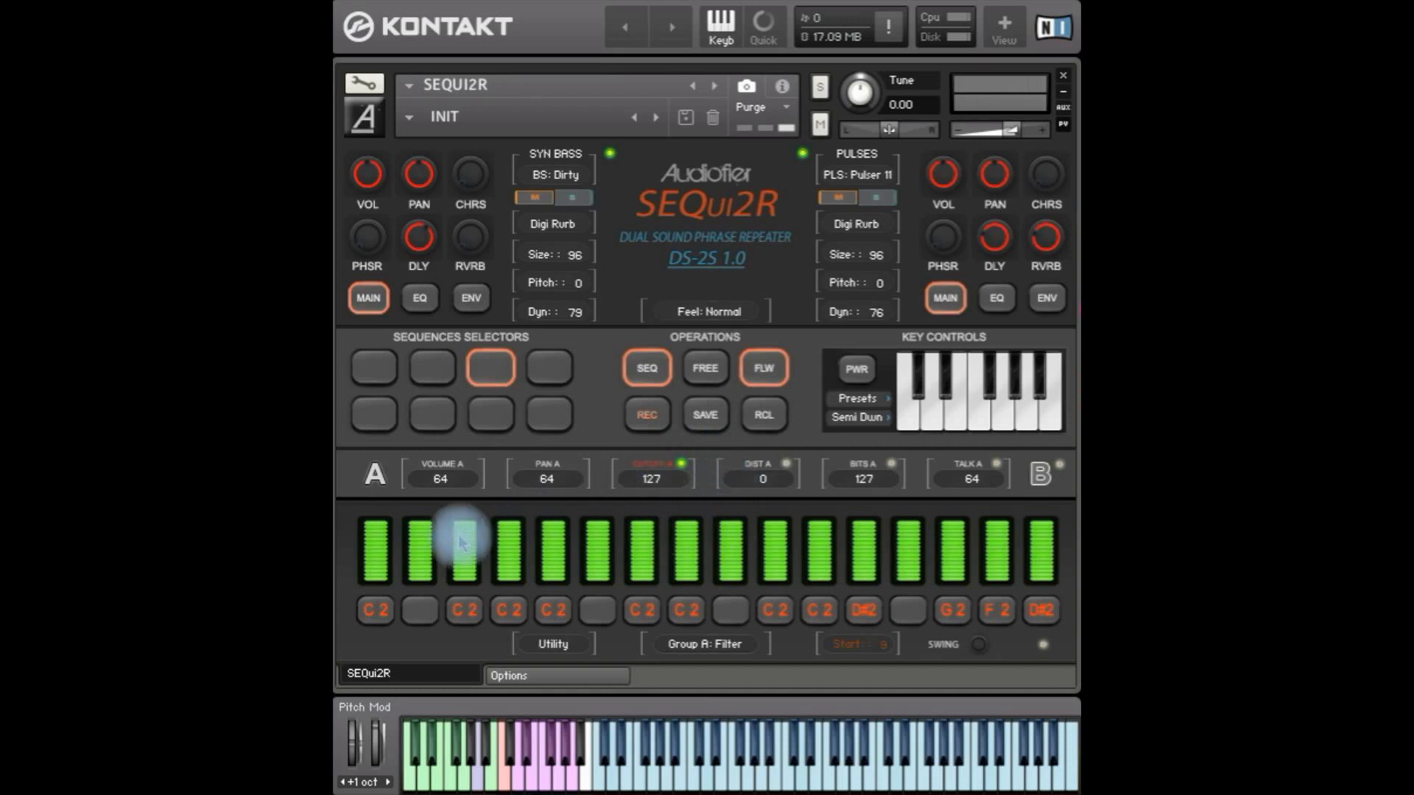
click(707, 418)
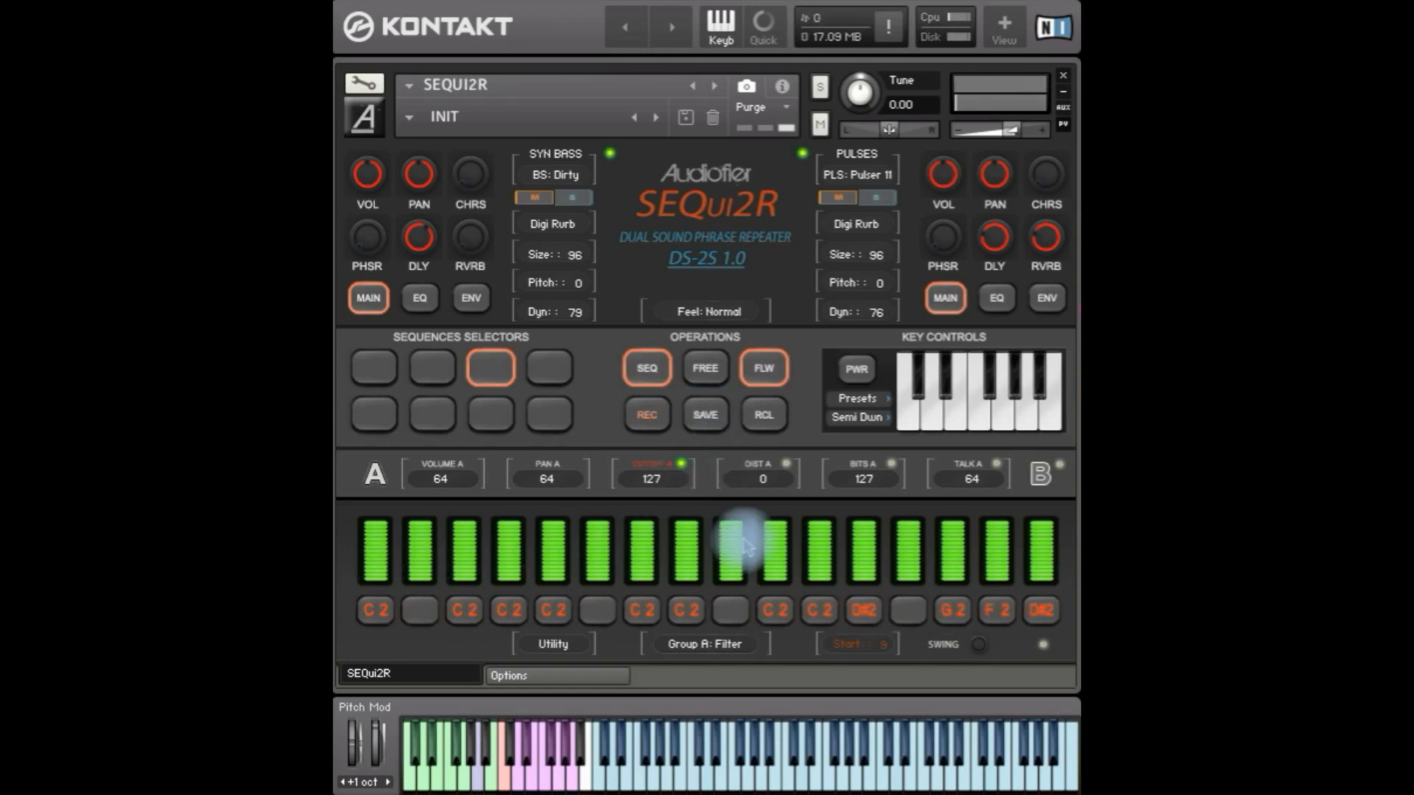
click(1046, 649)
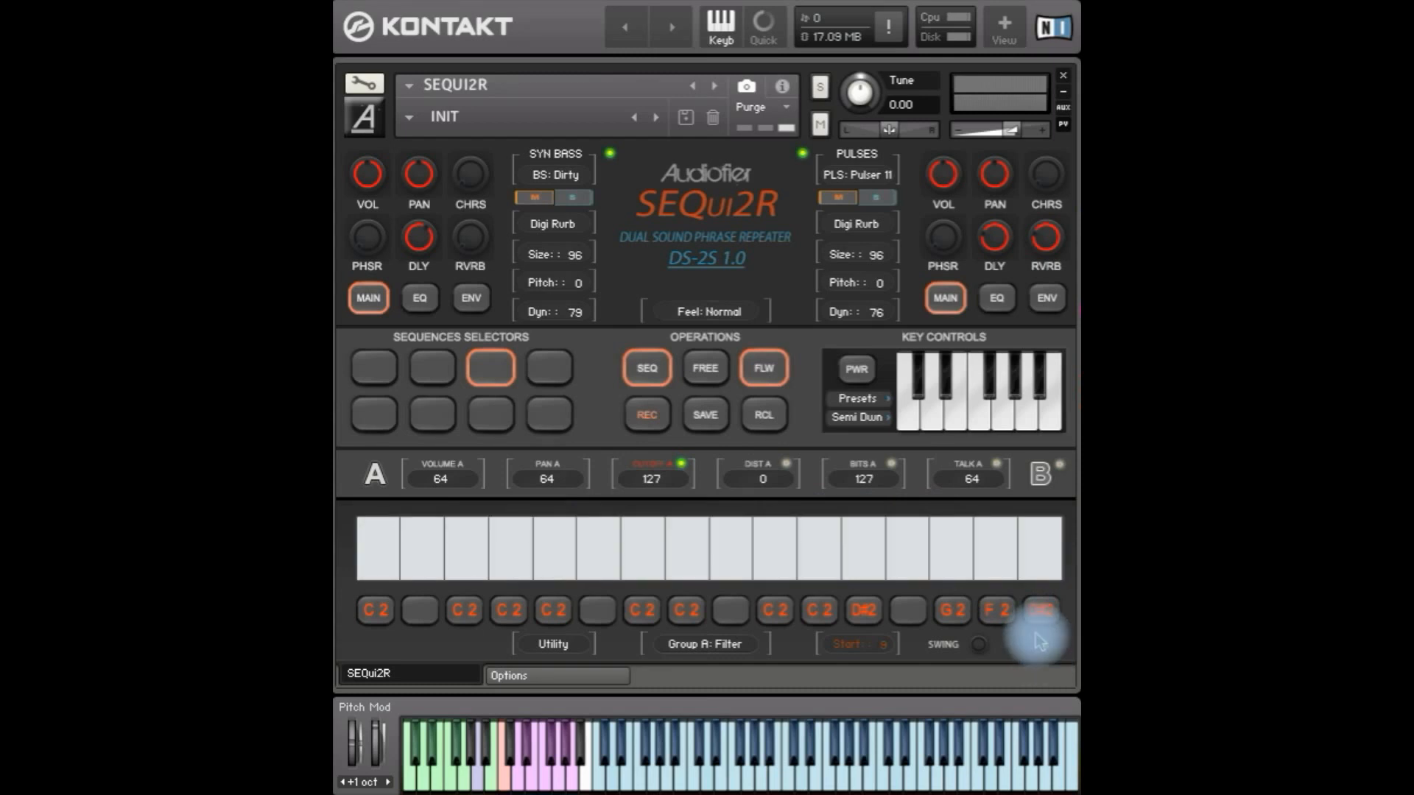
mouse_move(431, 538)
mouse_down()
mouse_move(1071, 549)
mouse_move(1046, 541)
mouse_up()
click(707, 416)
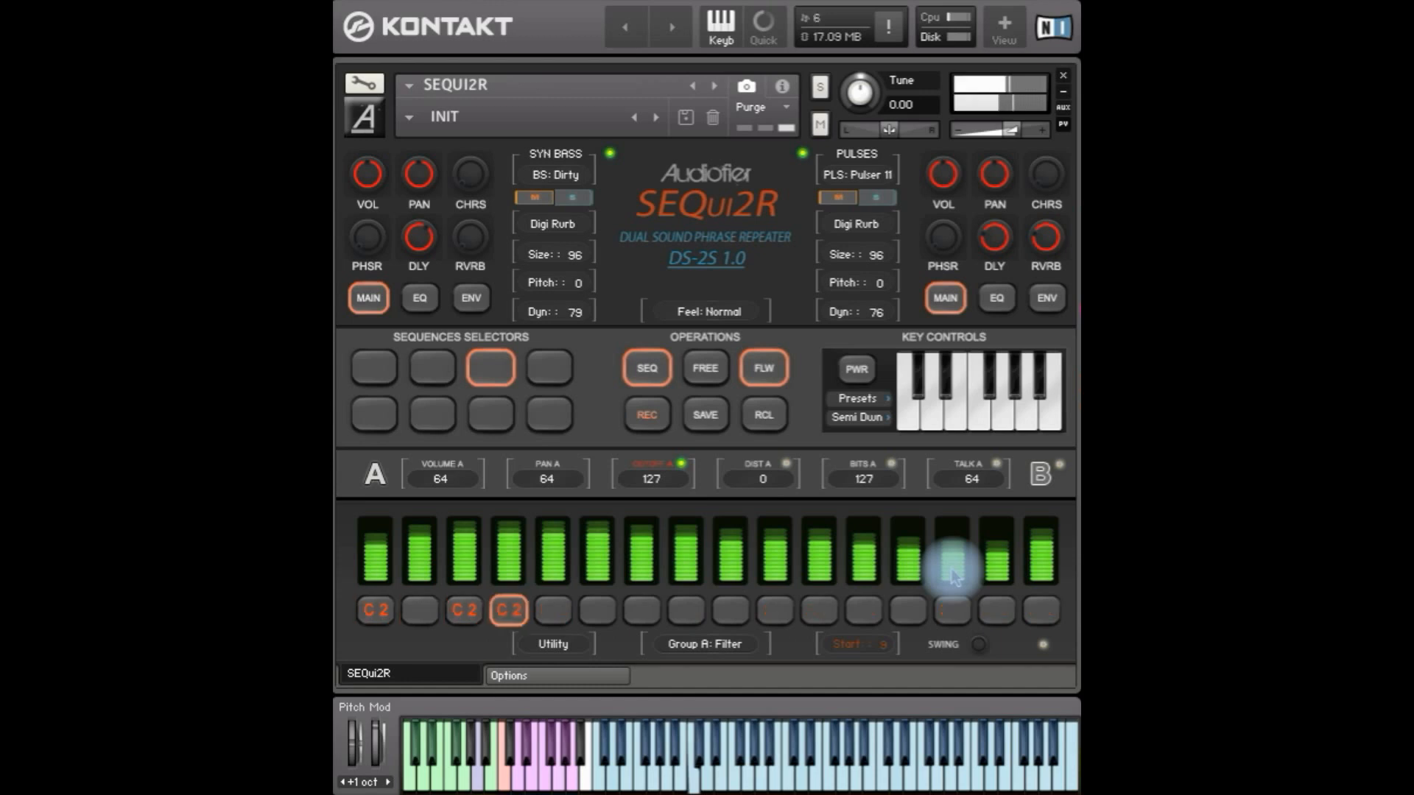
Redraw the cutoff curve of sound A, starting low, peaking around steps 9 to 11 and falling towards the last steps
click(1042, 645)
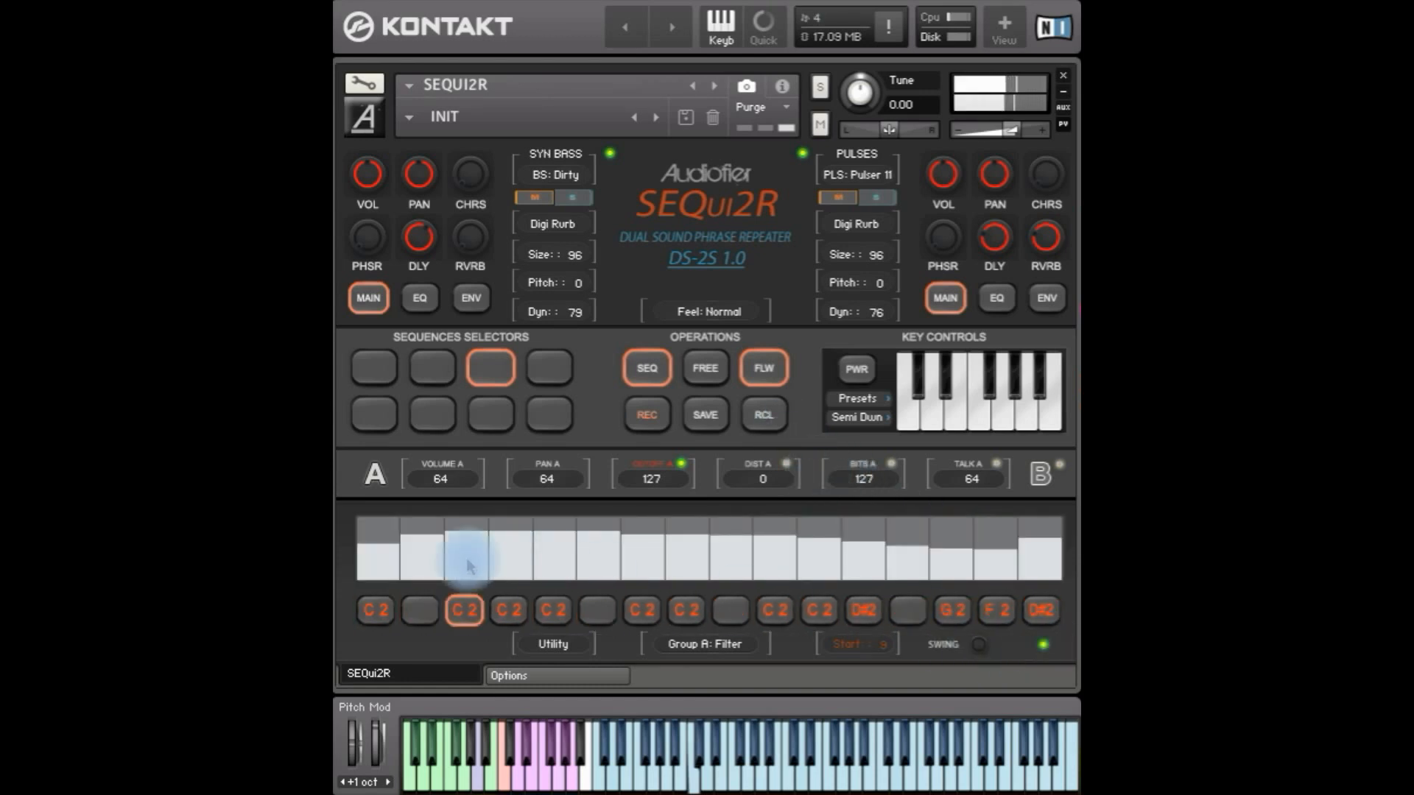
mouse_move(388, 550)
mouse_down()
mouse_move(514, 561)
mouse_move(1046, 536)
mouse_up()
drag(763, 545, 377, 552)
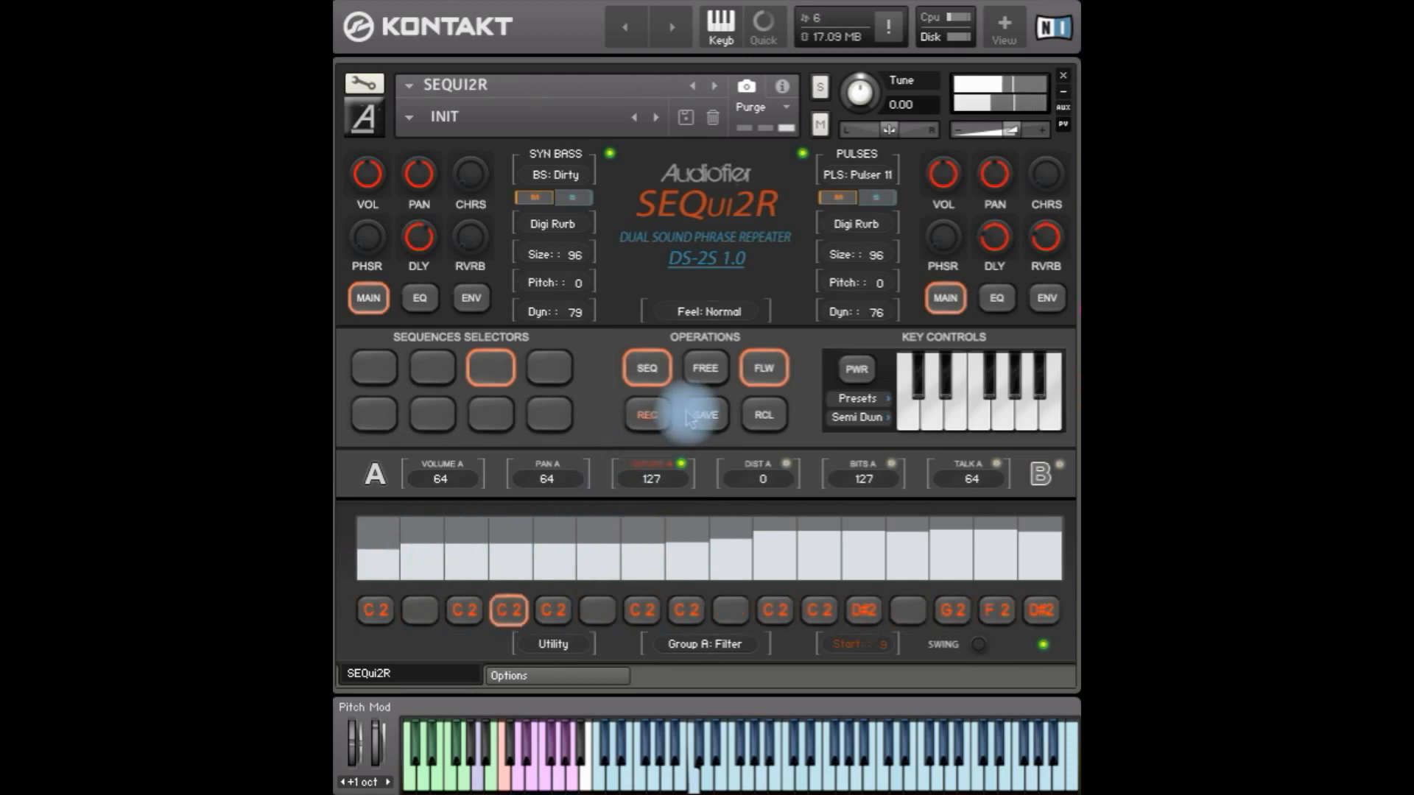
drag(714, 533, 1035, 545)
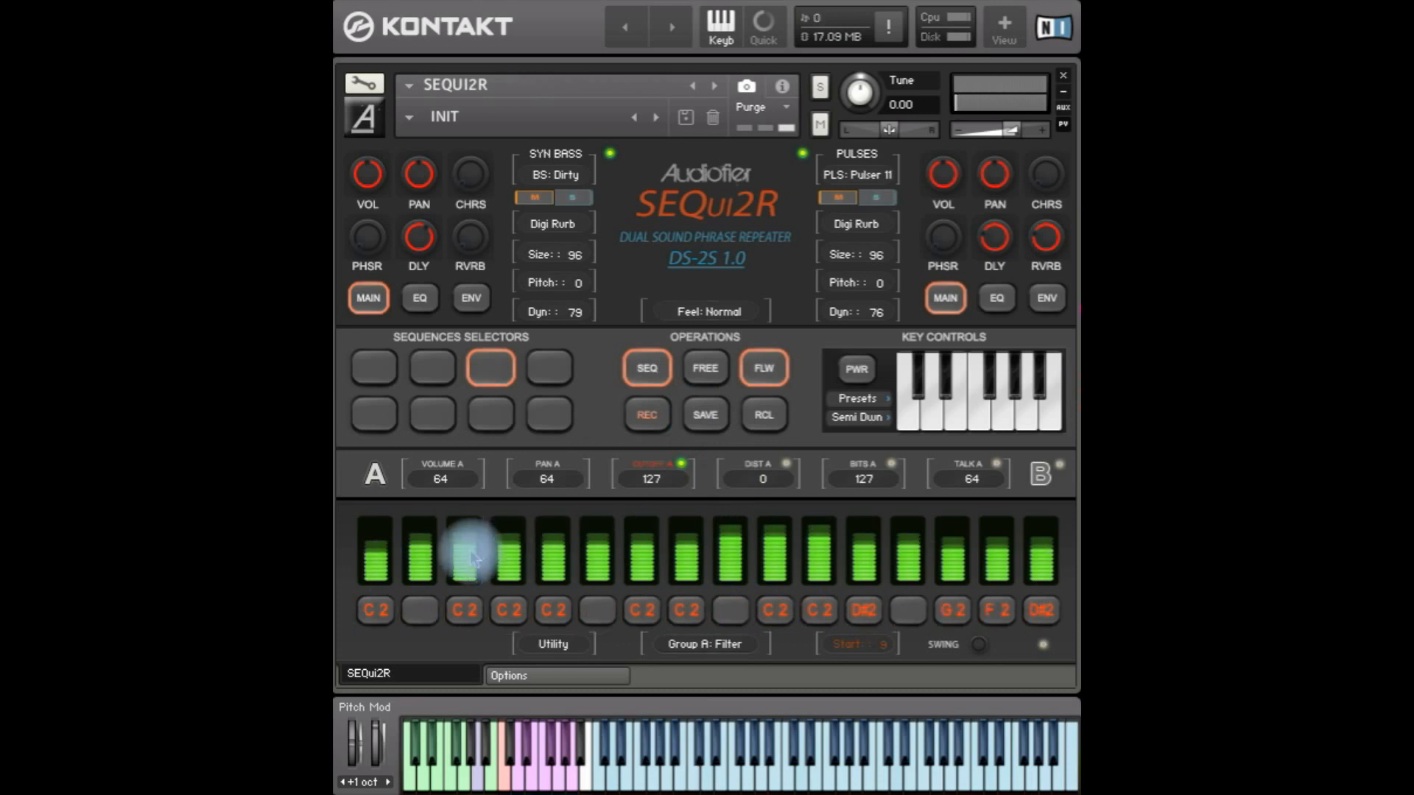
Turn on cutoff automation for sound B with the same step curve as sound A, and save the third sequence
click(1040, 475)
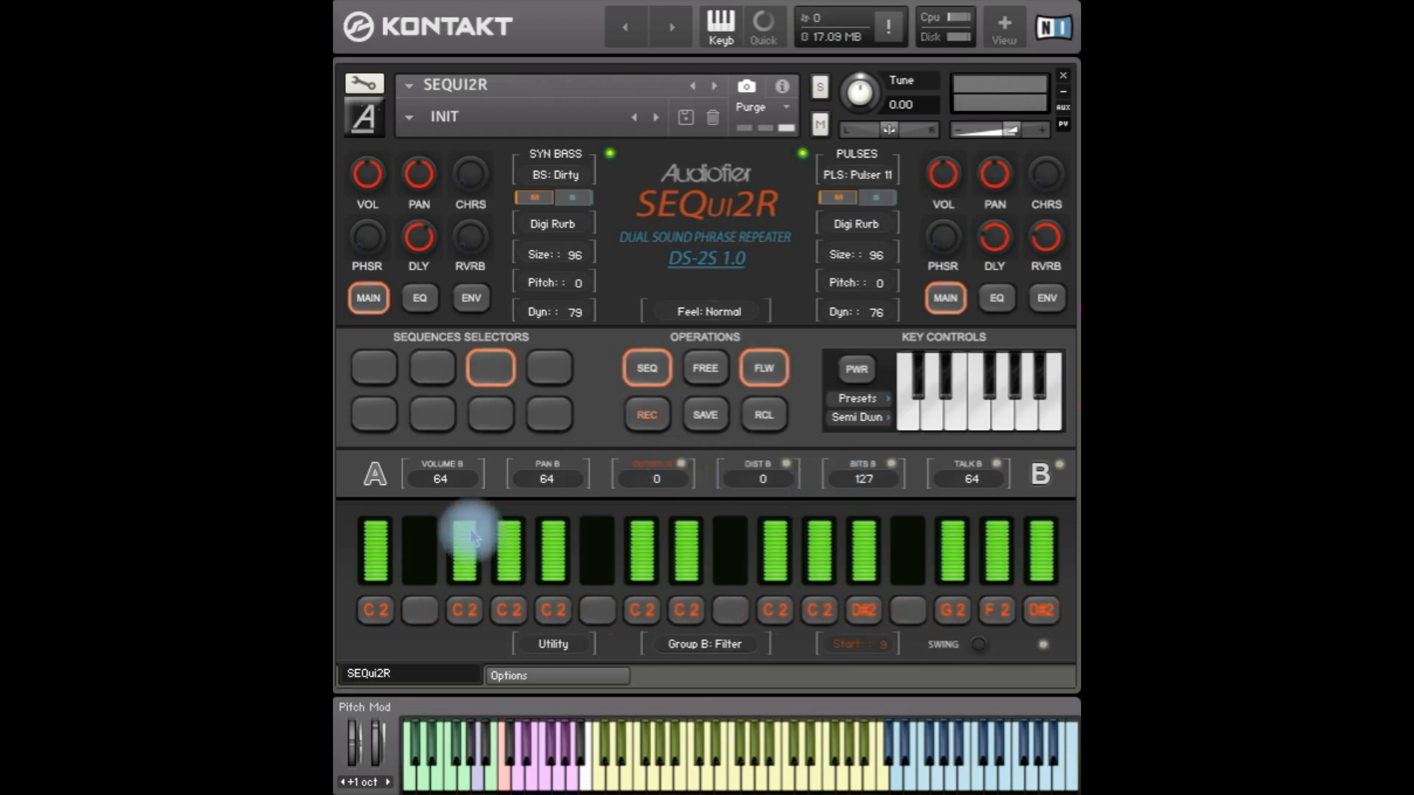
click(375, 475)
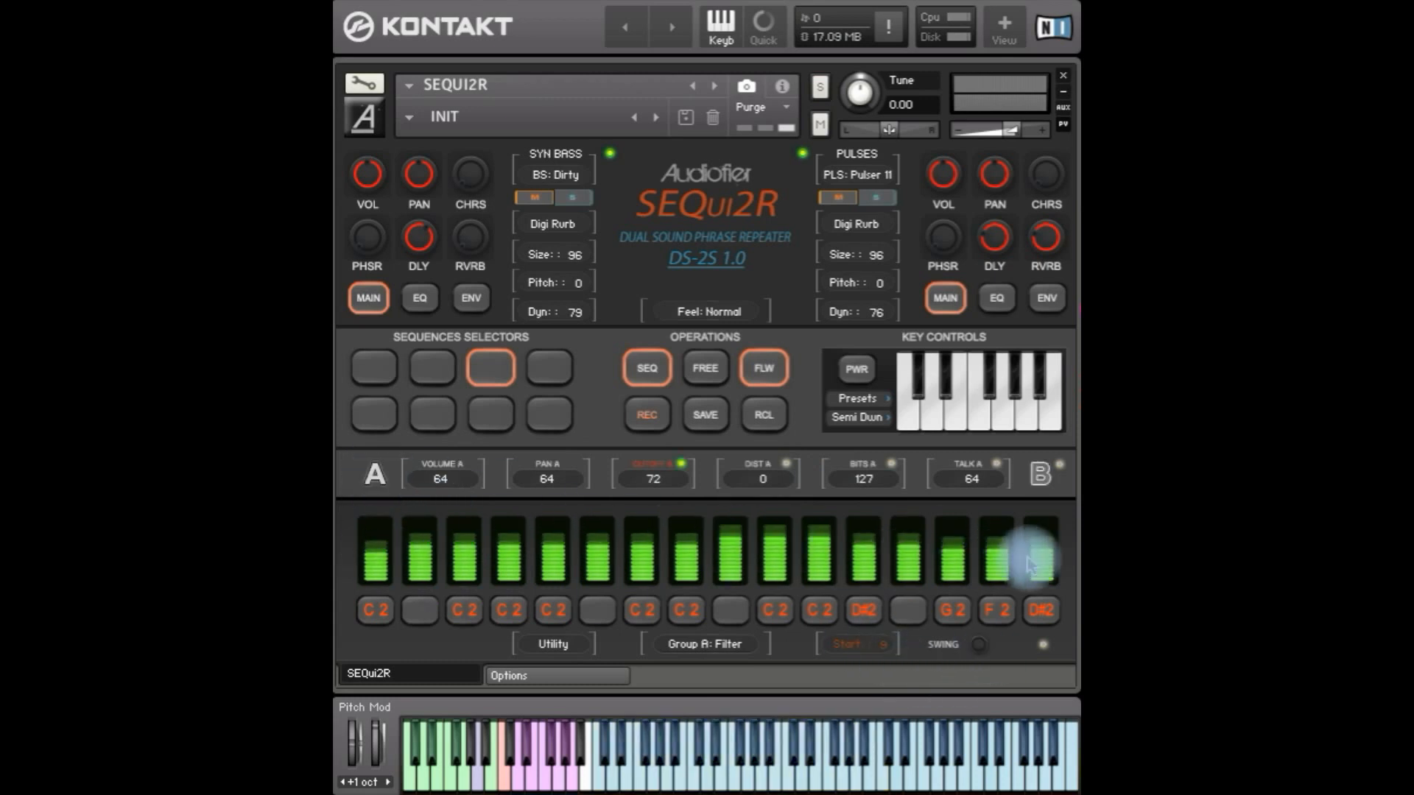
click(1039, 472)
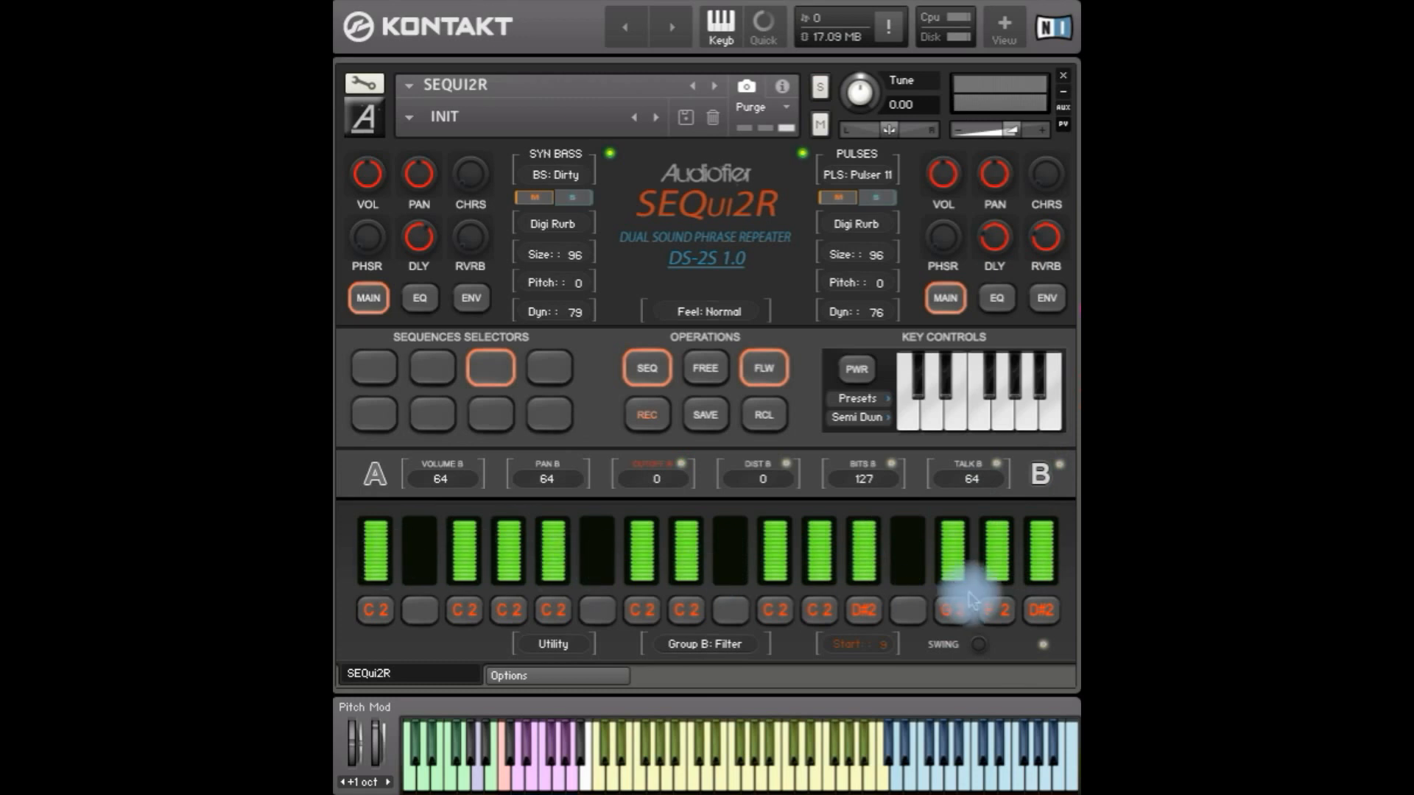
click(379, 473)
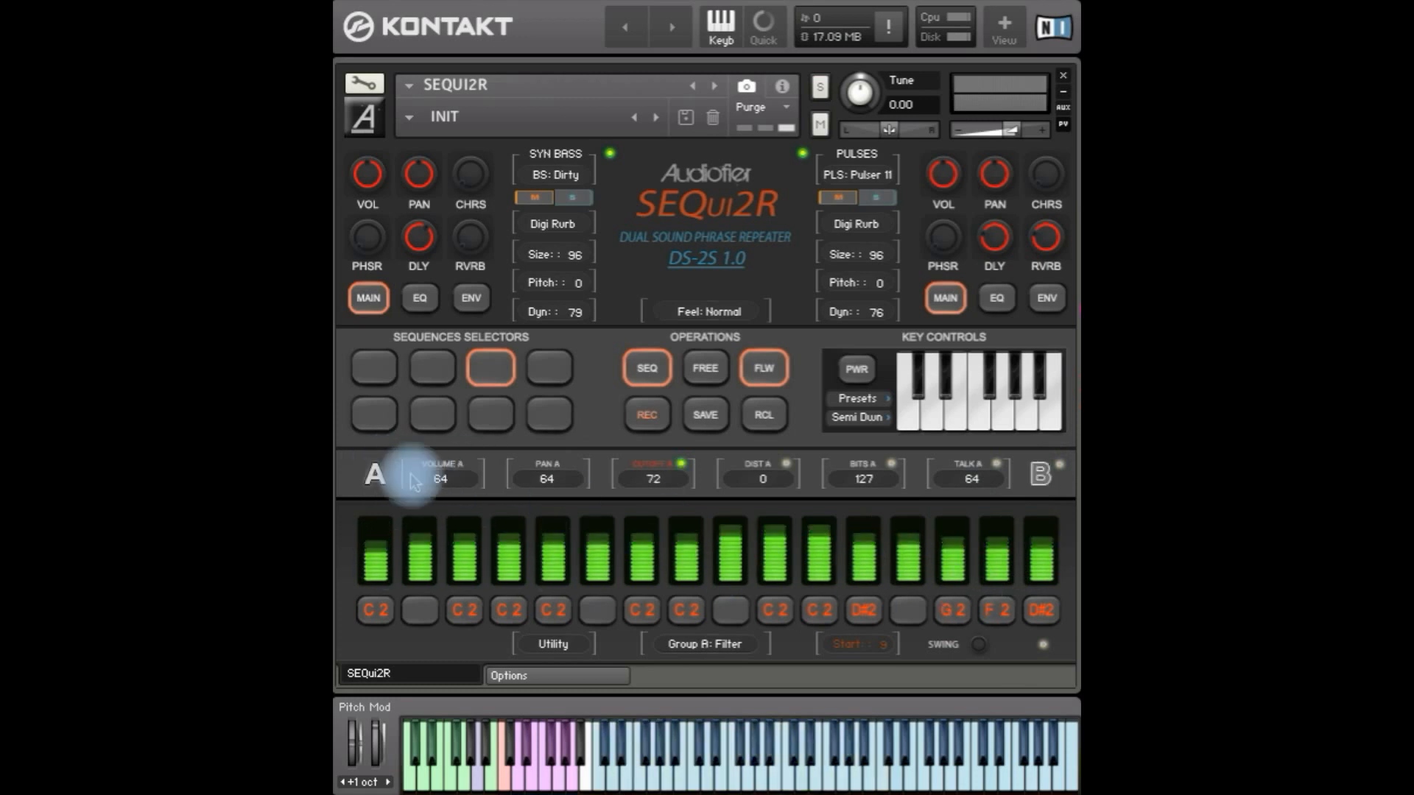
click(1039, 473)
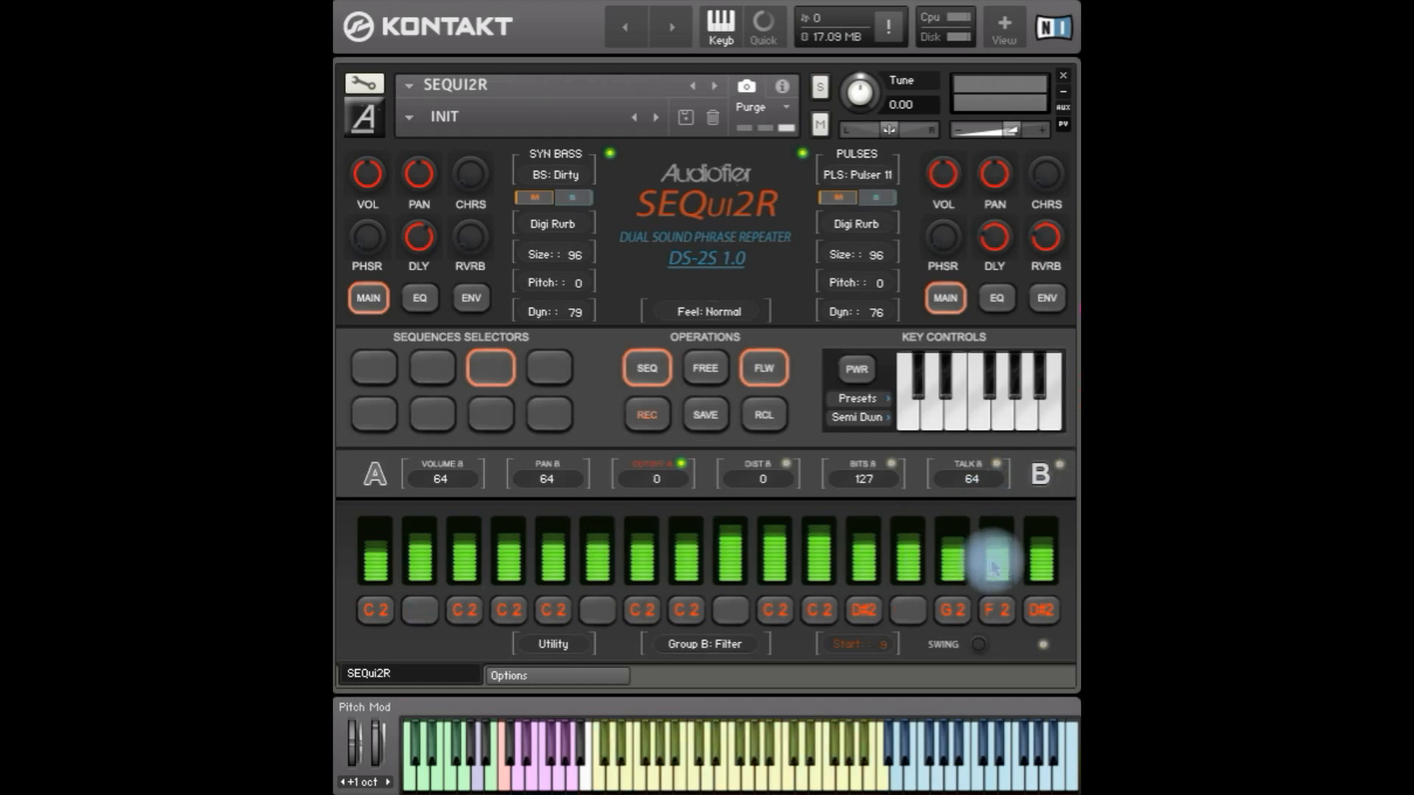
click(704, 417)
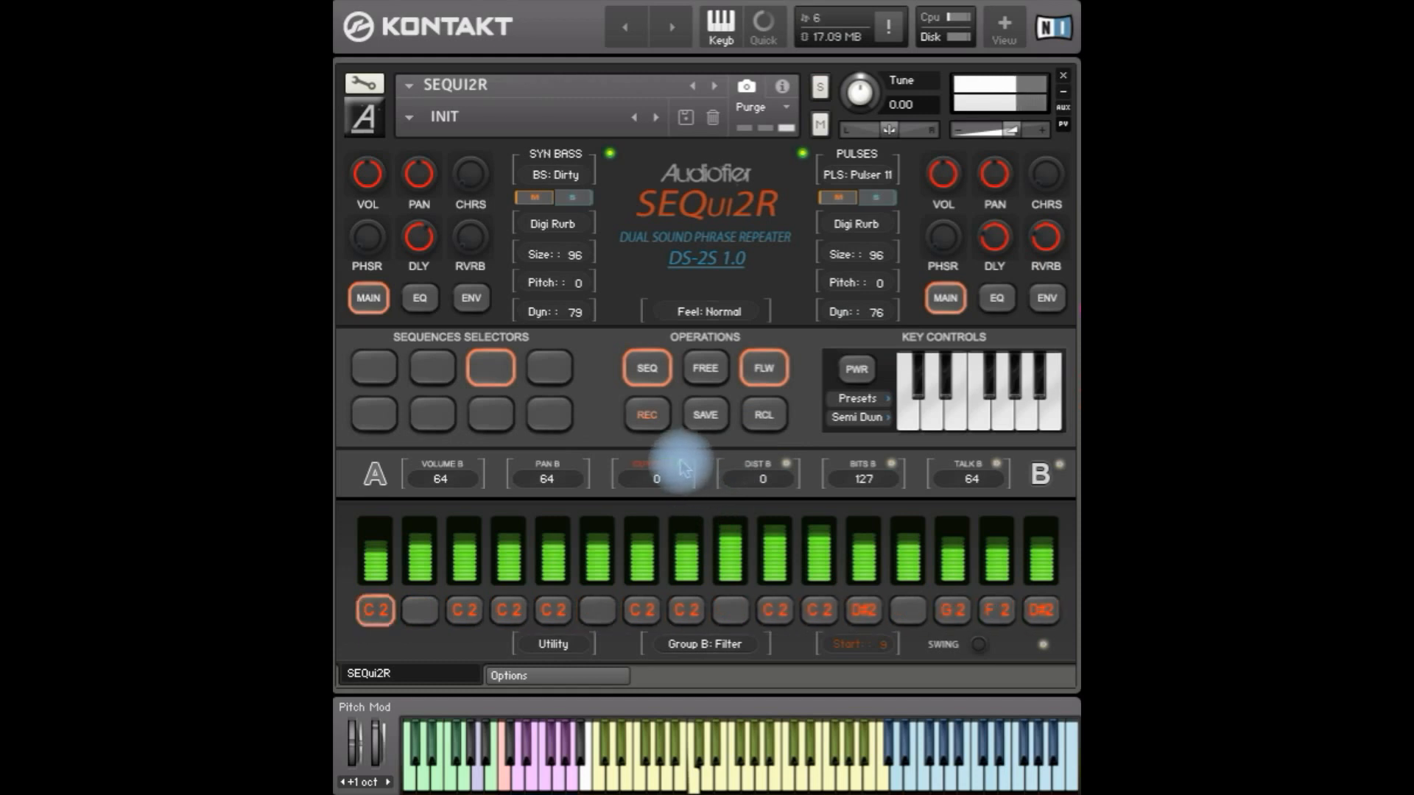
click(701, 420)
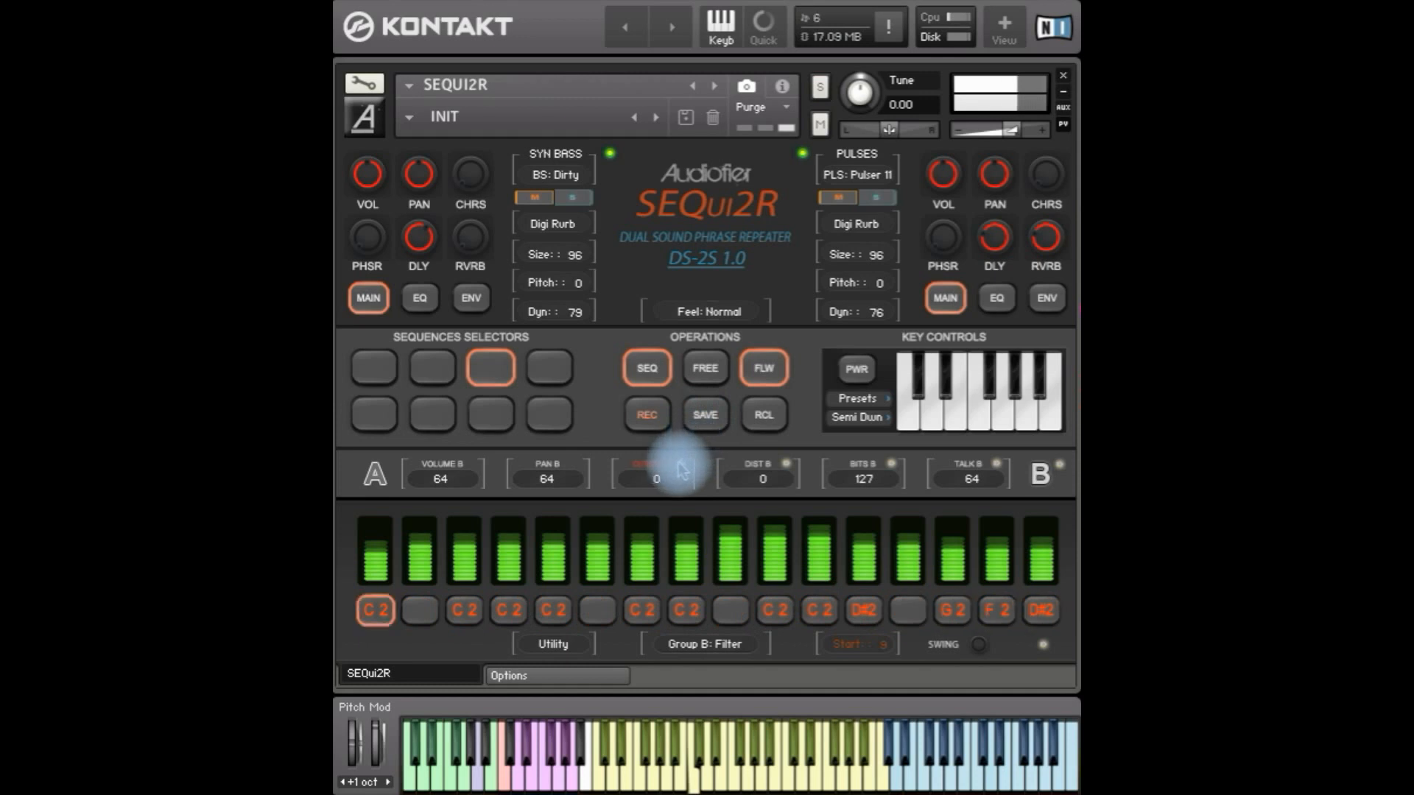
click(704, 426)
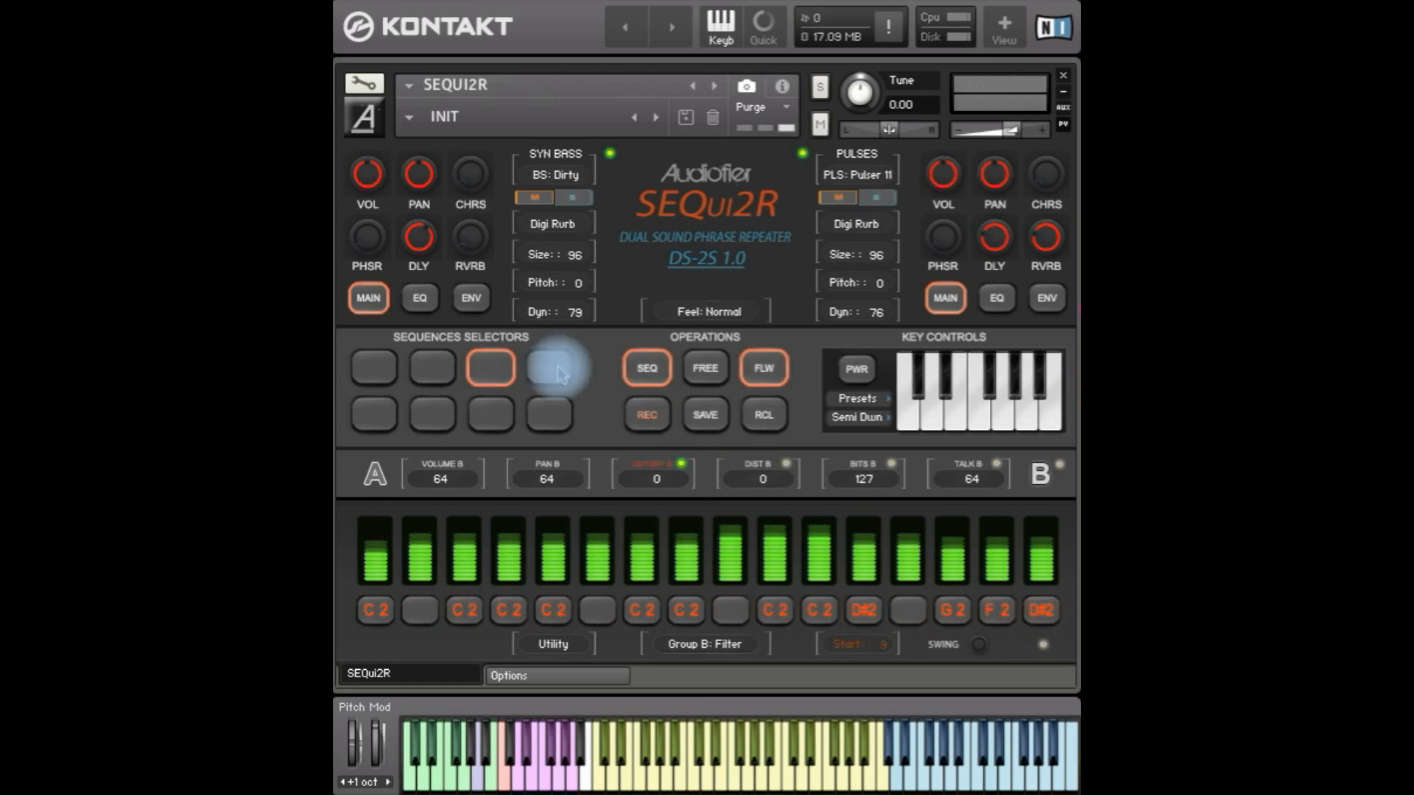
Recall the first saved sequence and return from the sound settings to the main sequence parameters
click(376, 368)
click(763, 416)
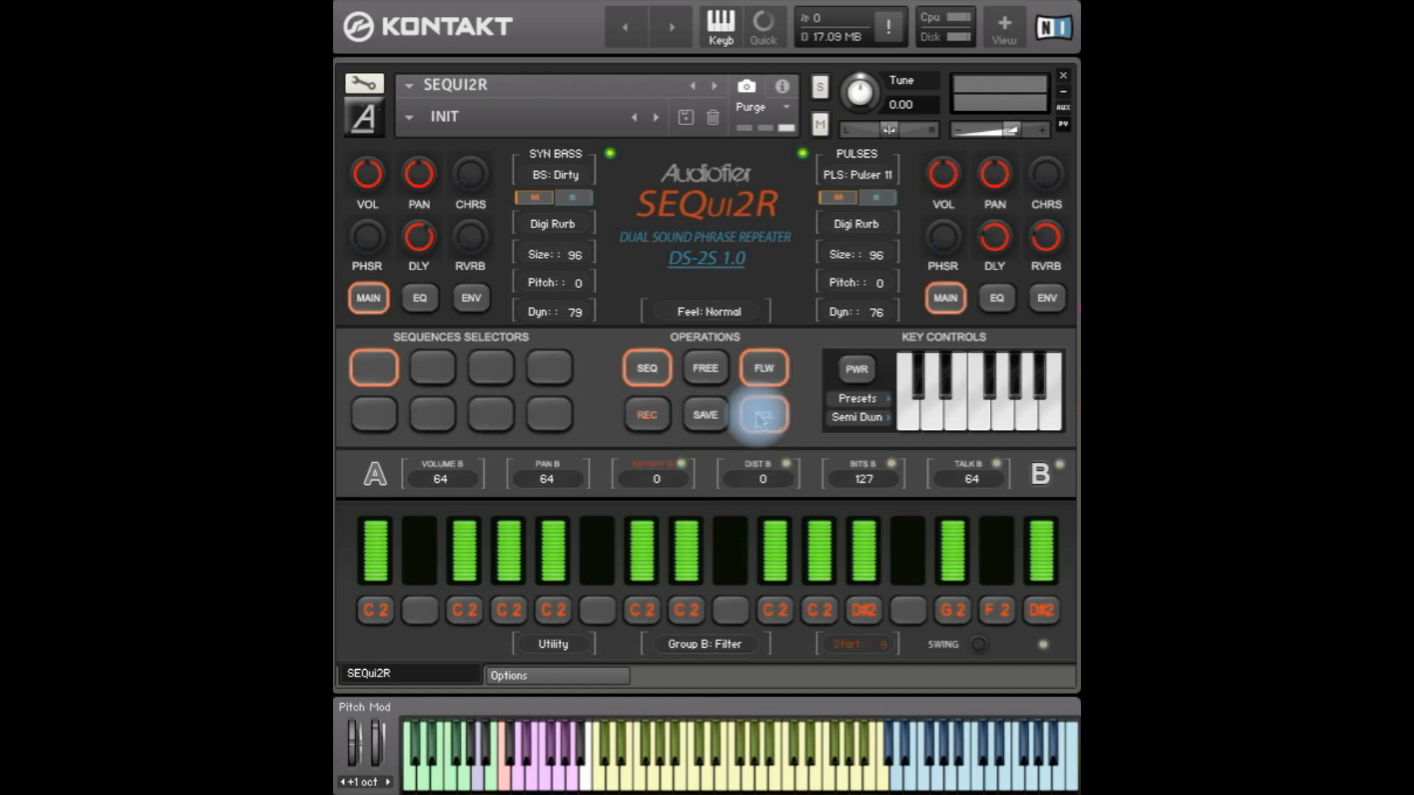
click(376, 475)
click(374, 475)
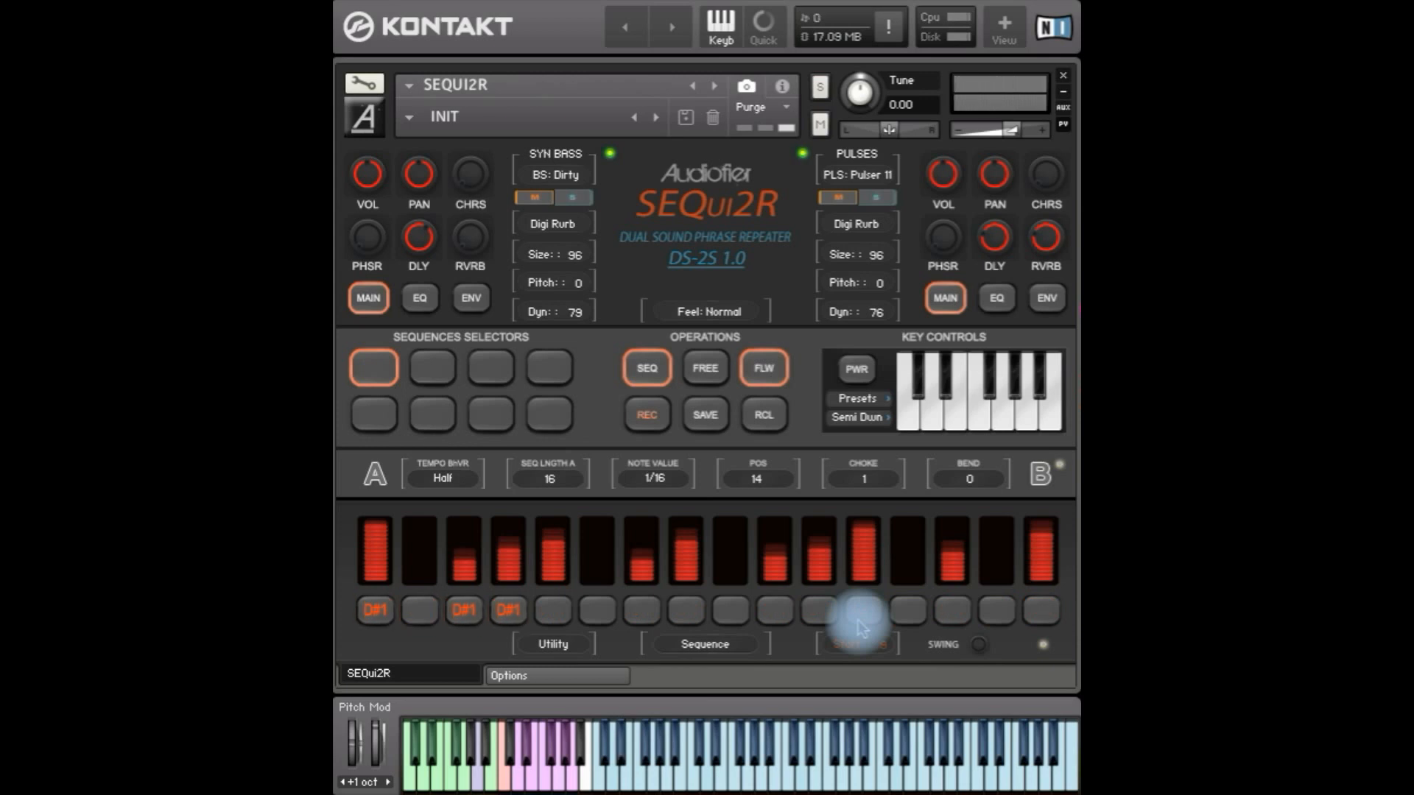
Turn on the key controls and load the Eb Cm scale preset
click(856, 368)
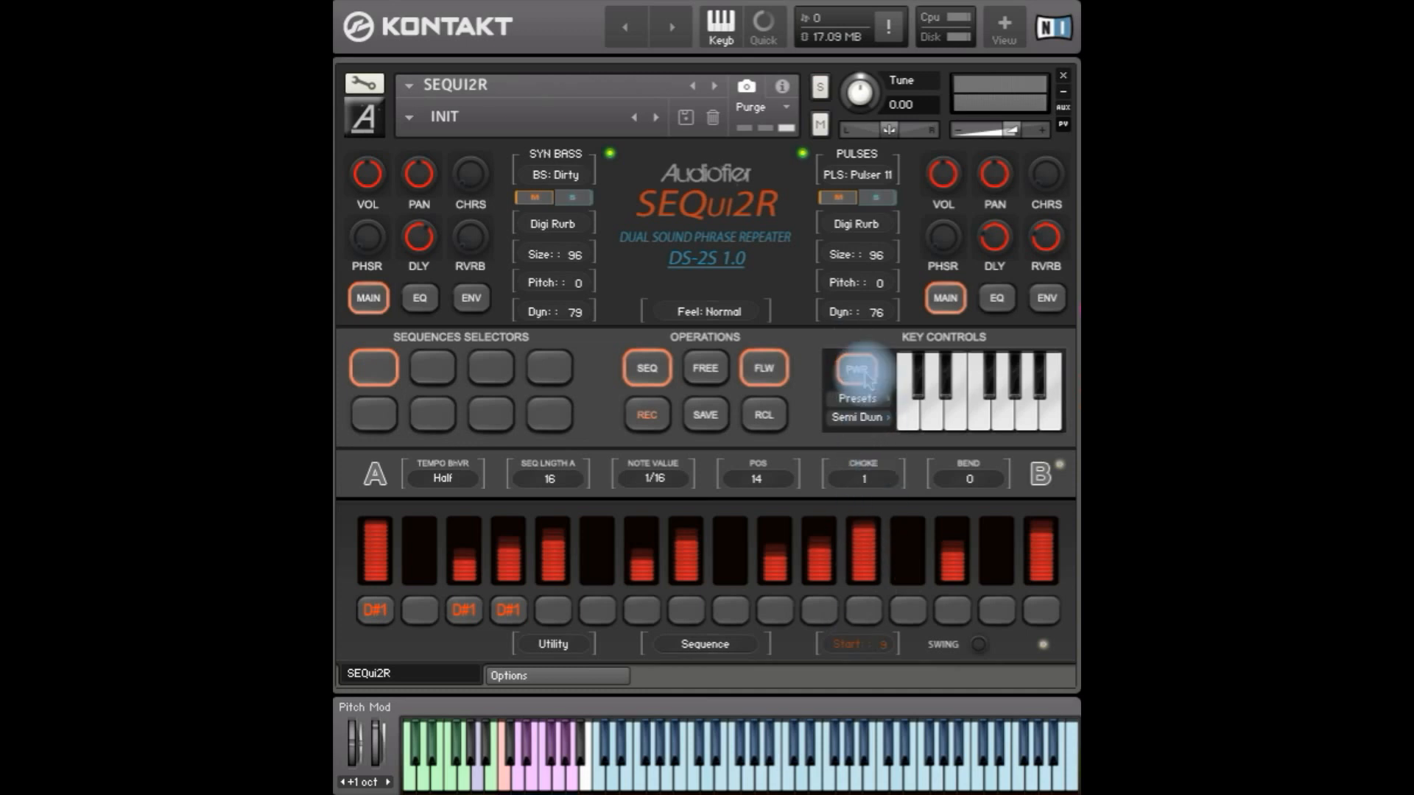
click(858, 399)
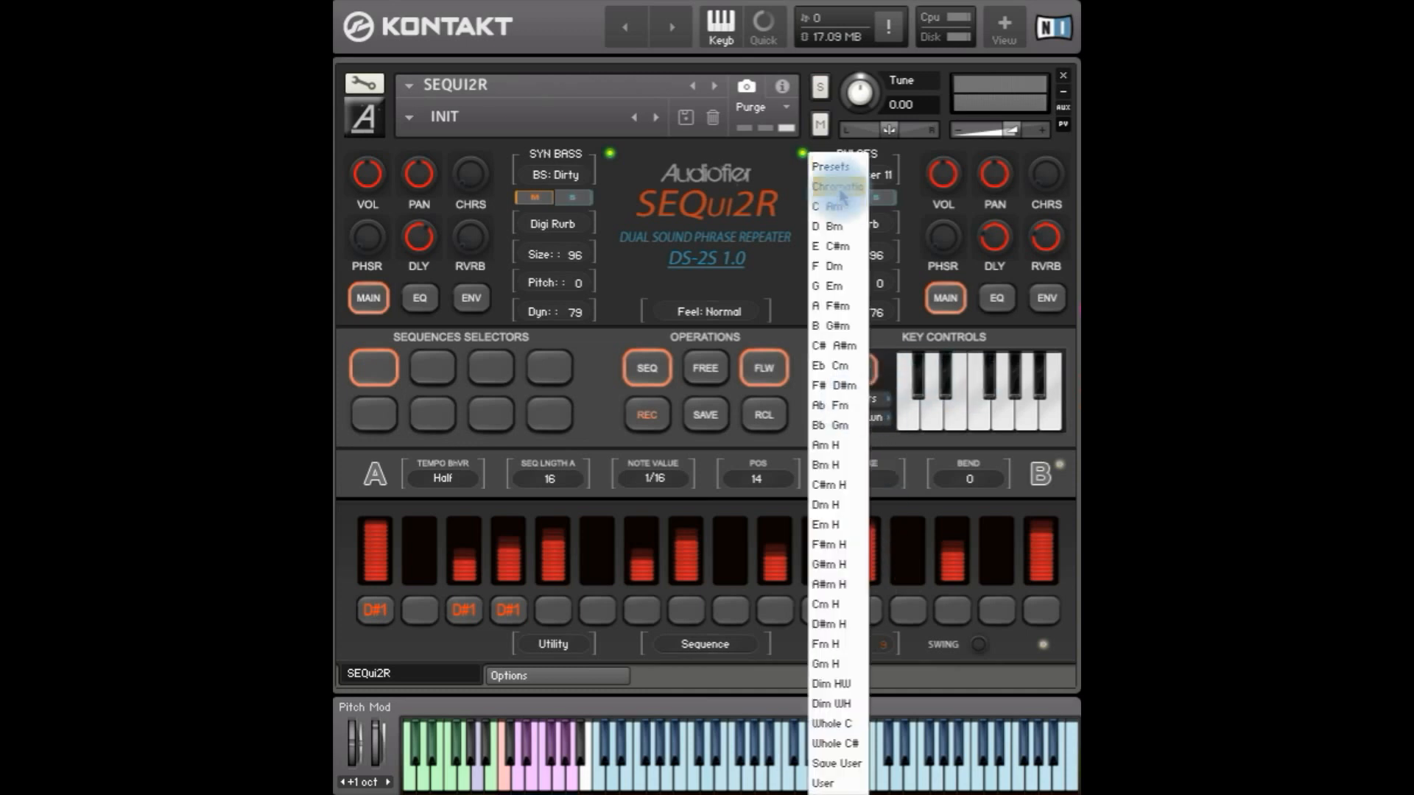
click(830, 366)
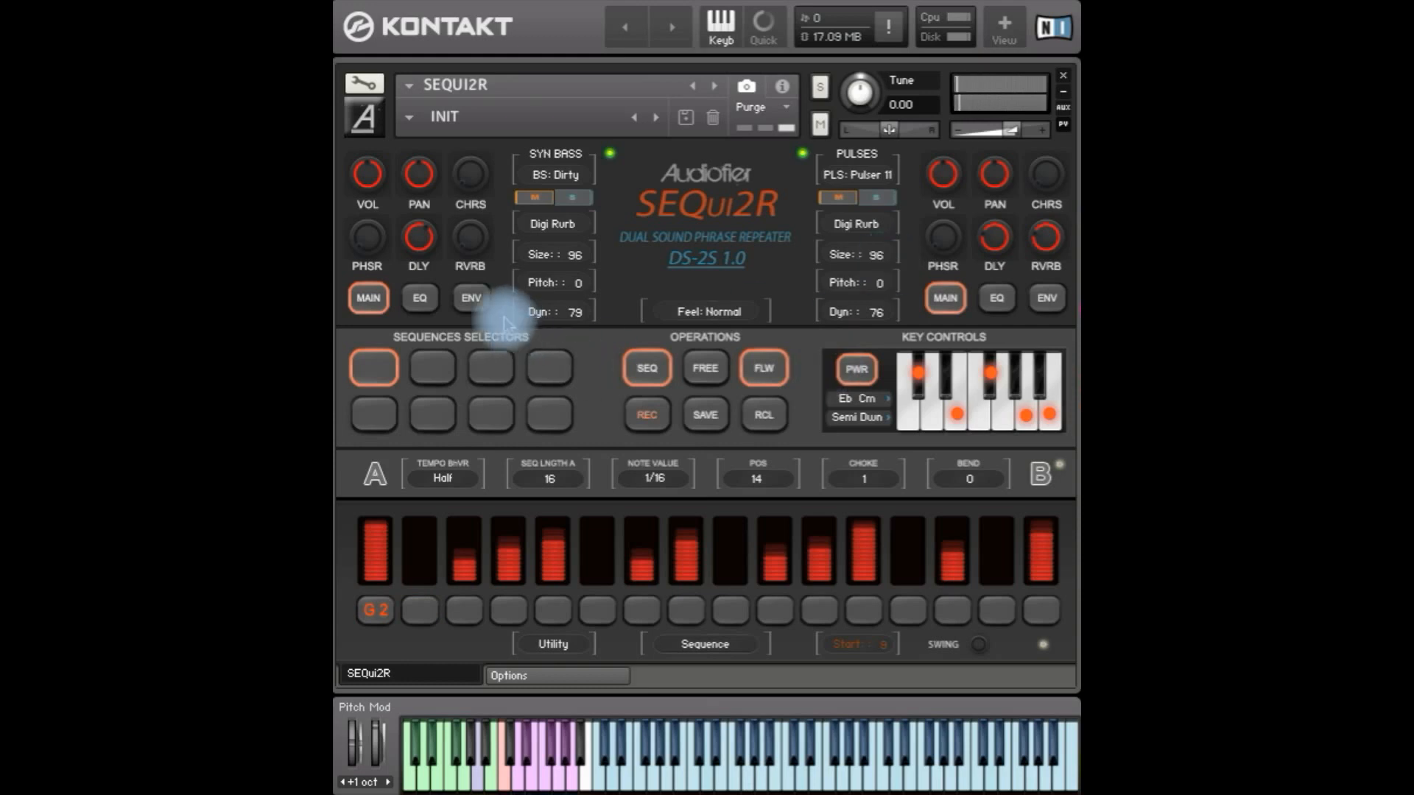
Show the filter and envelope controls of sound A and adjust its low-pass filter resonance
click(483, 299)
drag(363, 246, 392, 165)
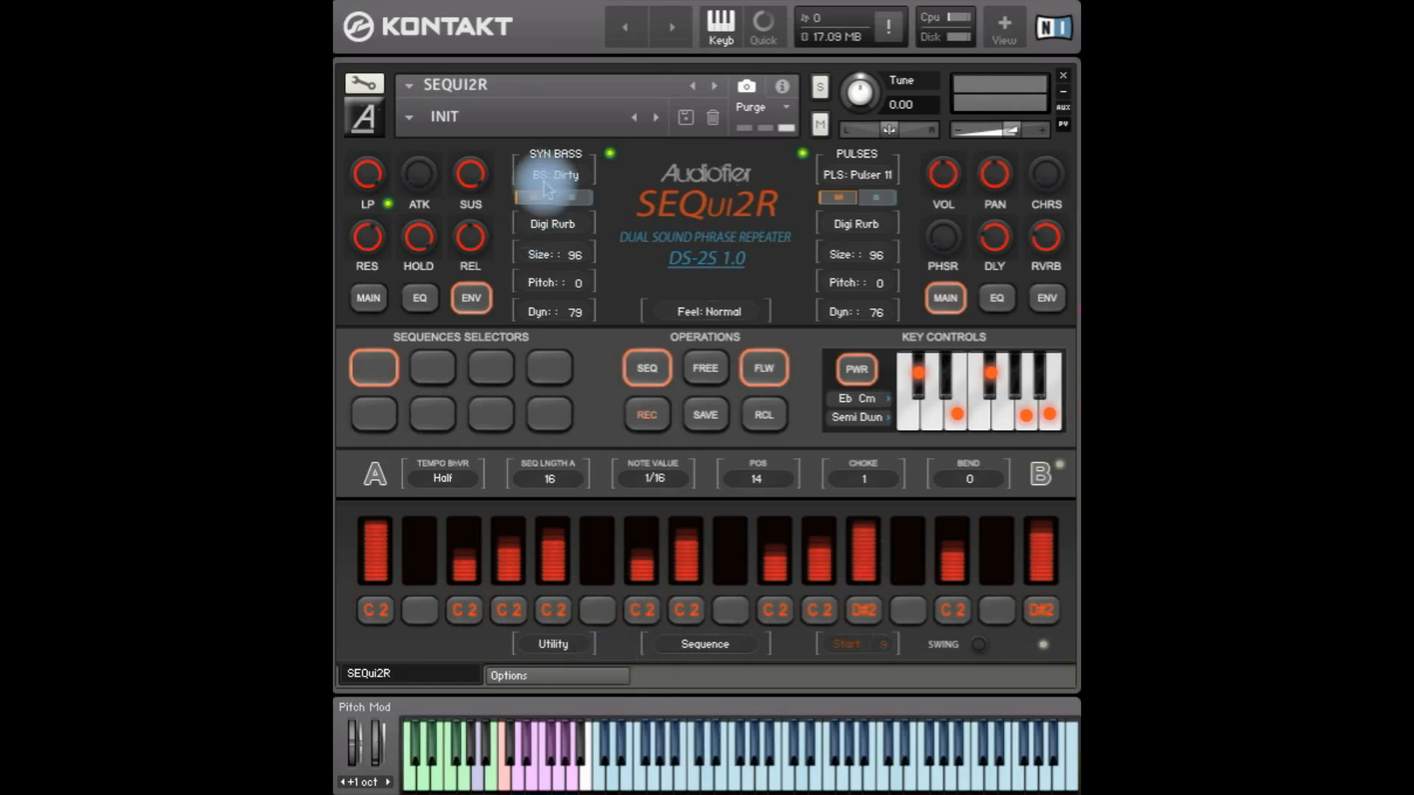
Set the Filter B behaviour to Invert in the global options and return to the main sequencer page
click(564, 674)
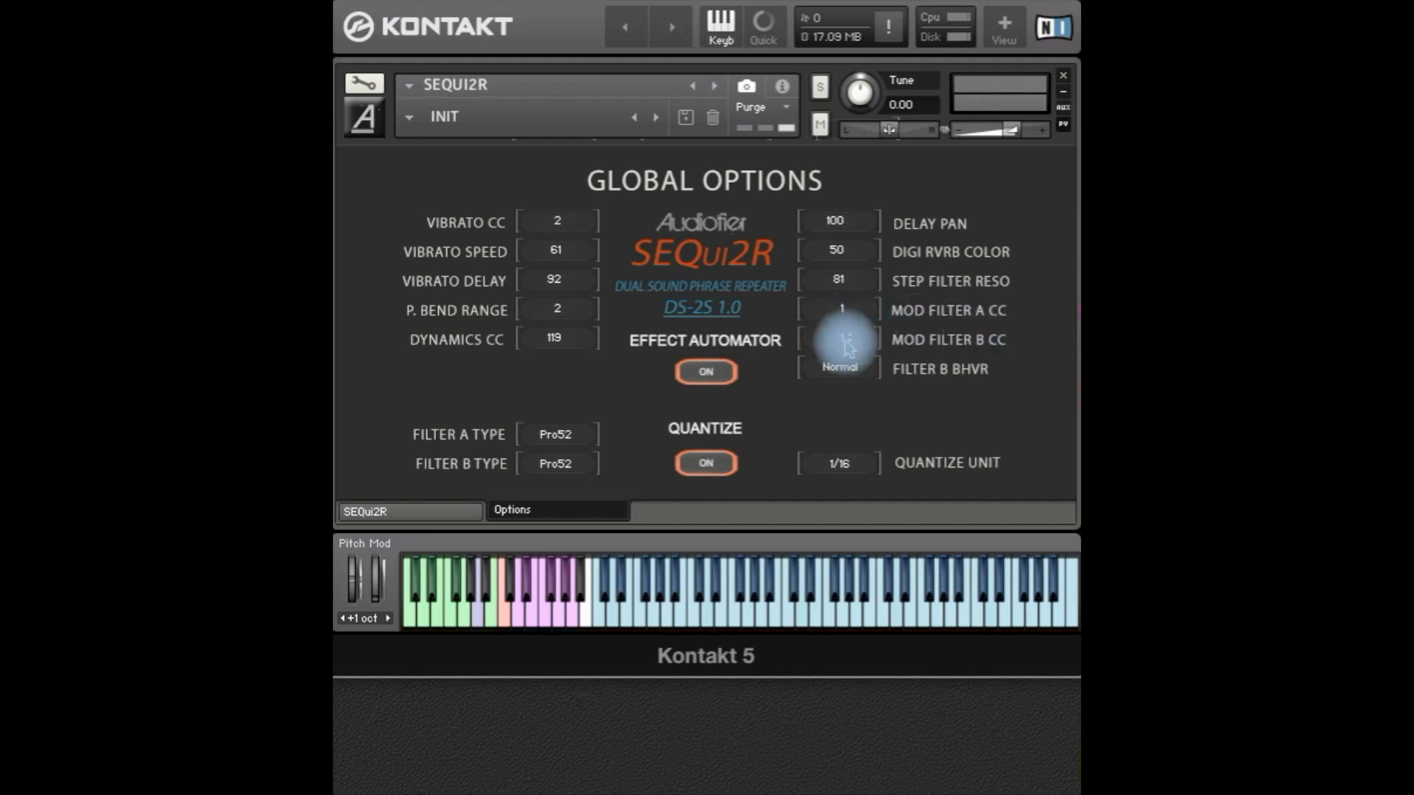
click(460, 510)
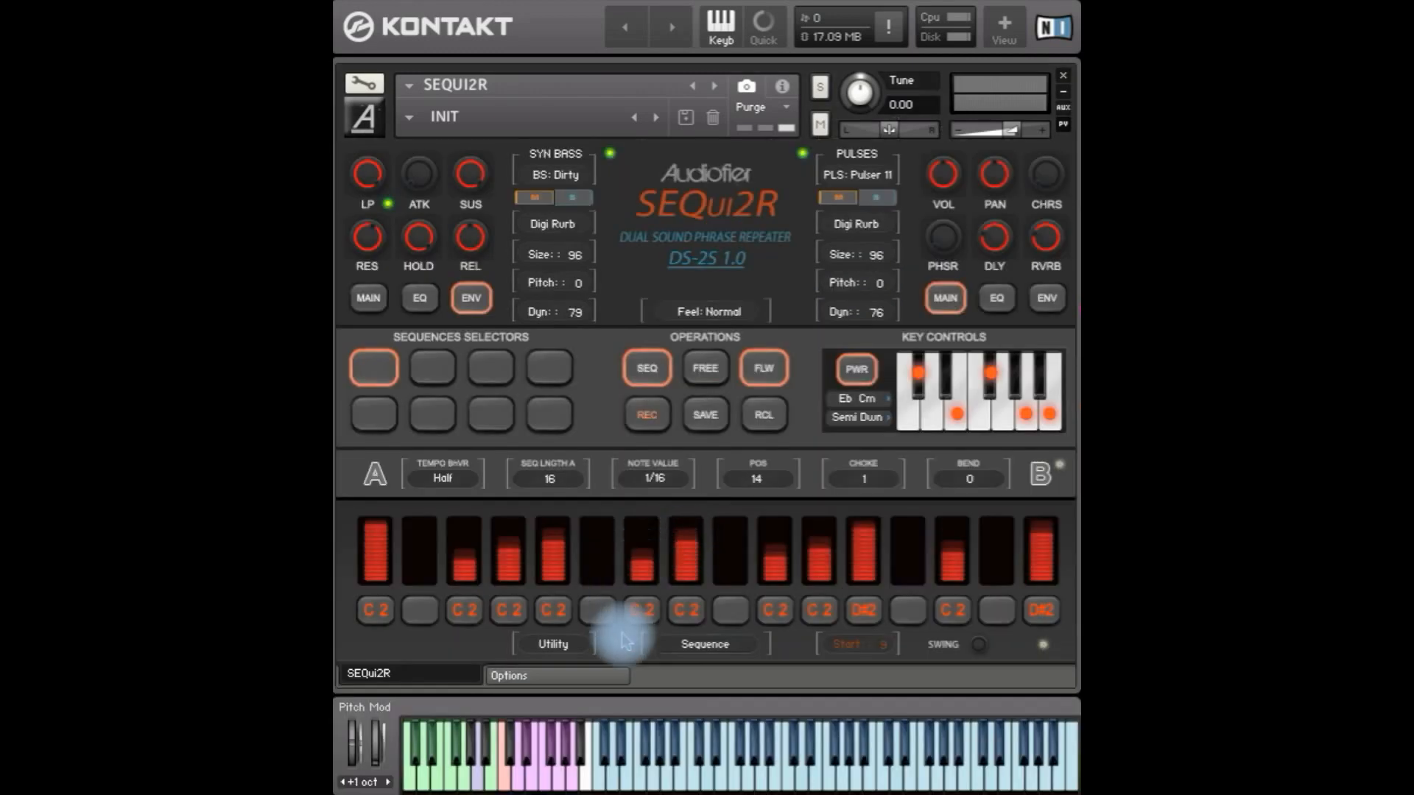
click(583, 673)
click(863, 385)
click(836, 408)
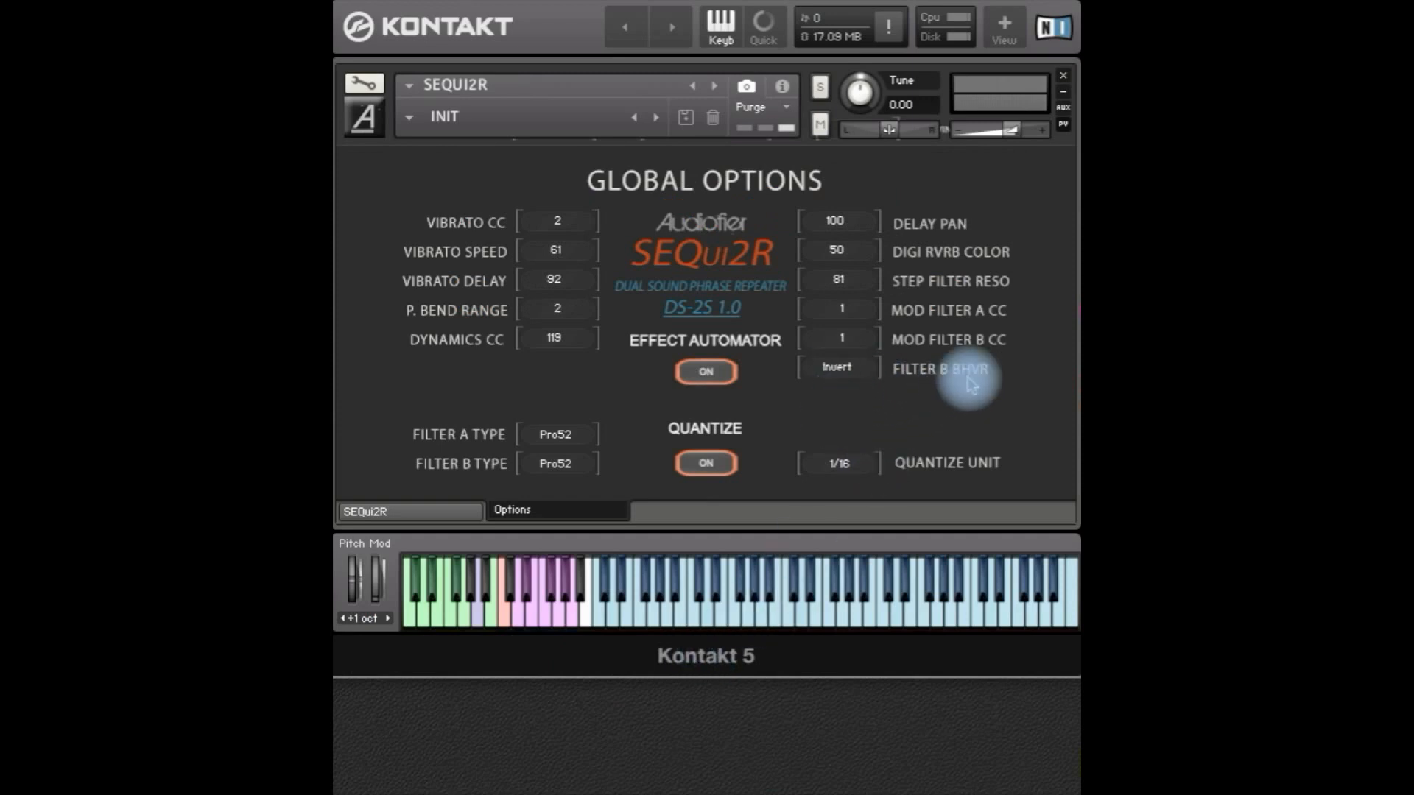
click(431, 512)
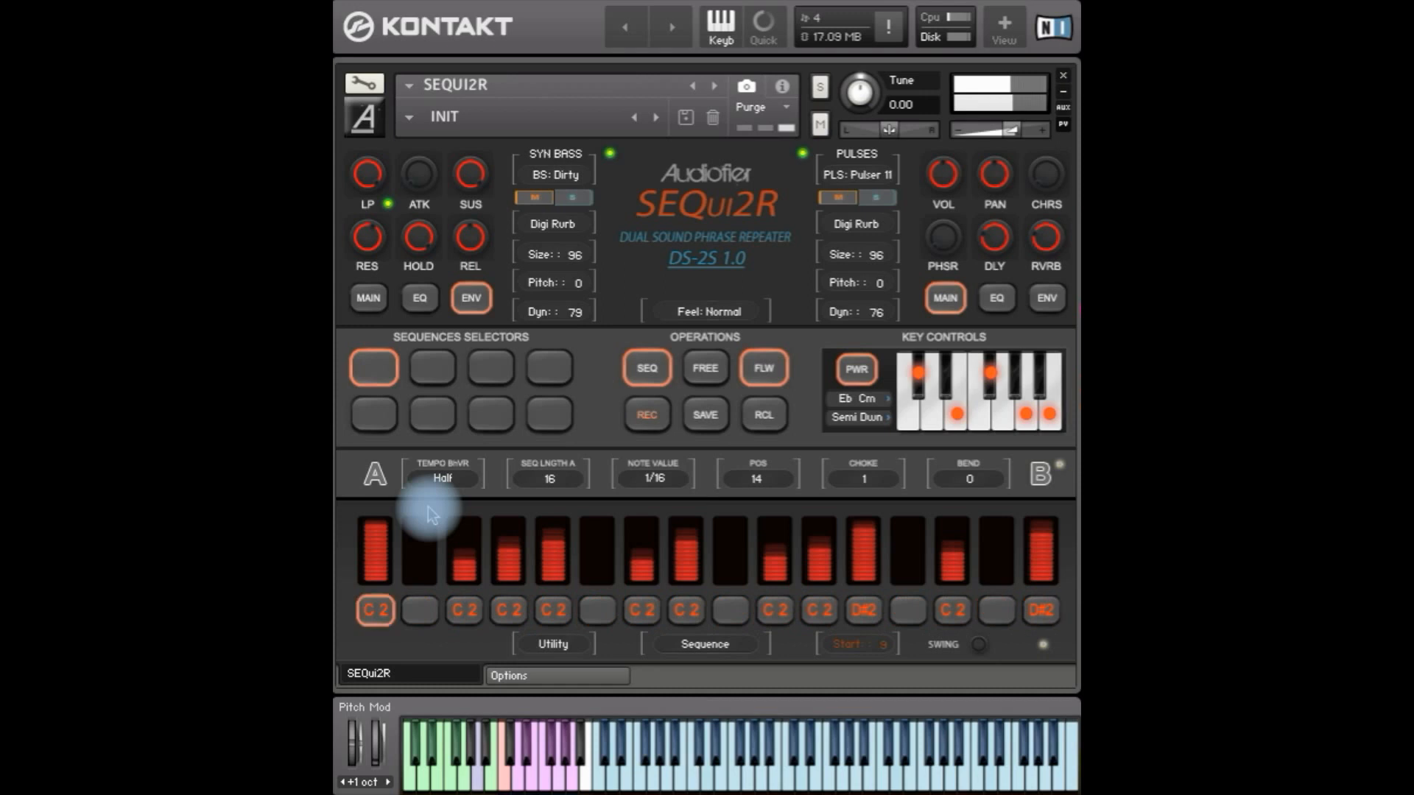
Store the first sequence in the fifth slot, change steps 11, 12 and 14 to D#2, G2 and A#1, and save it
click(375, 417)
click(697, 418)
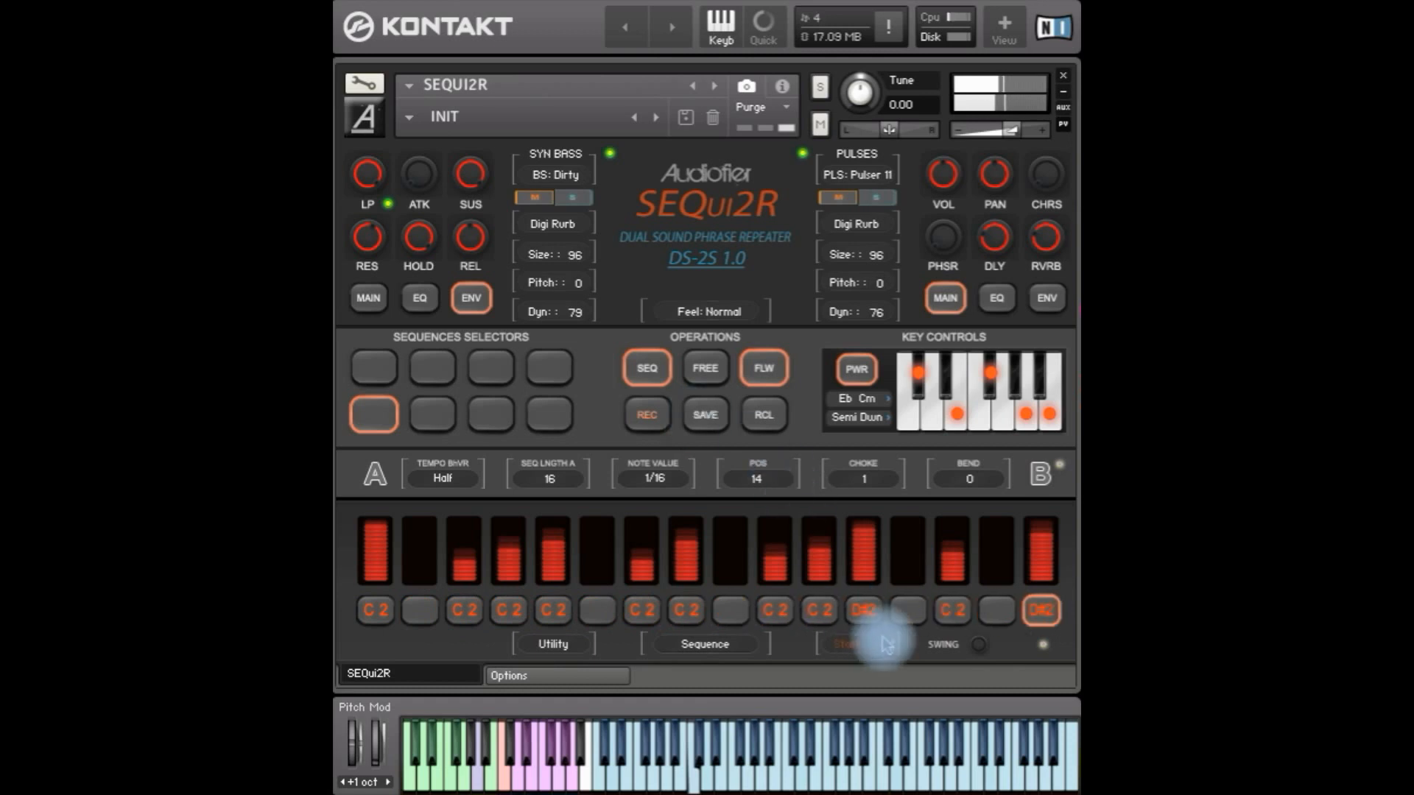
drag(822, 613, 875, 560)
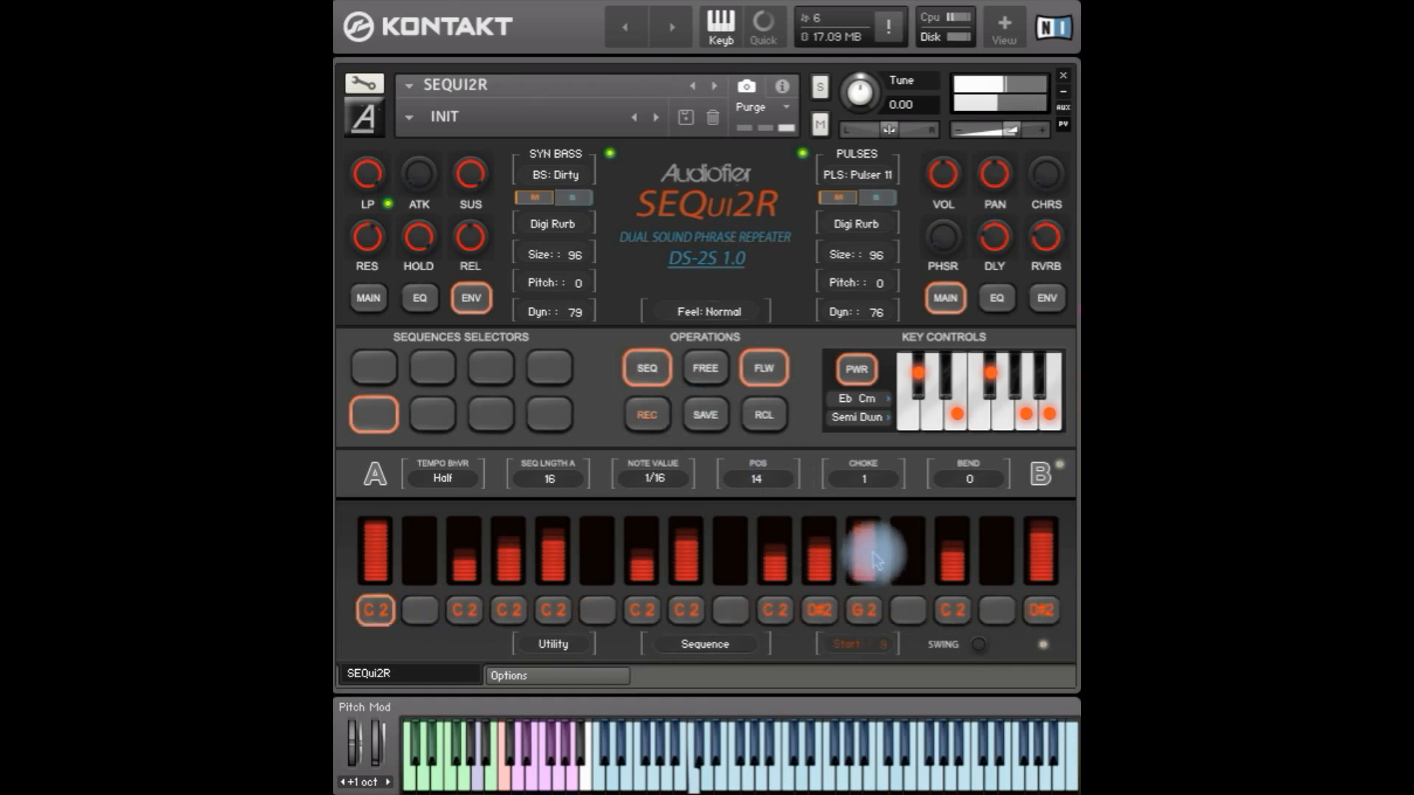
drag(953, 606, 960, 646)
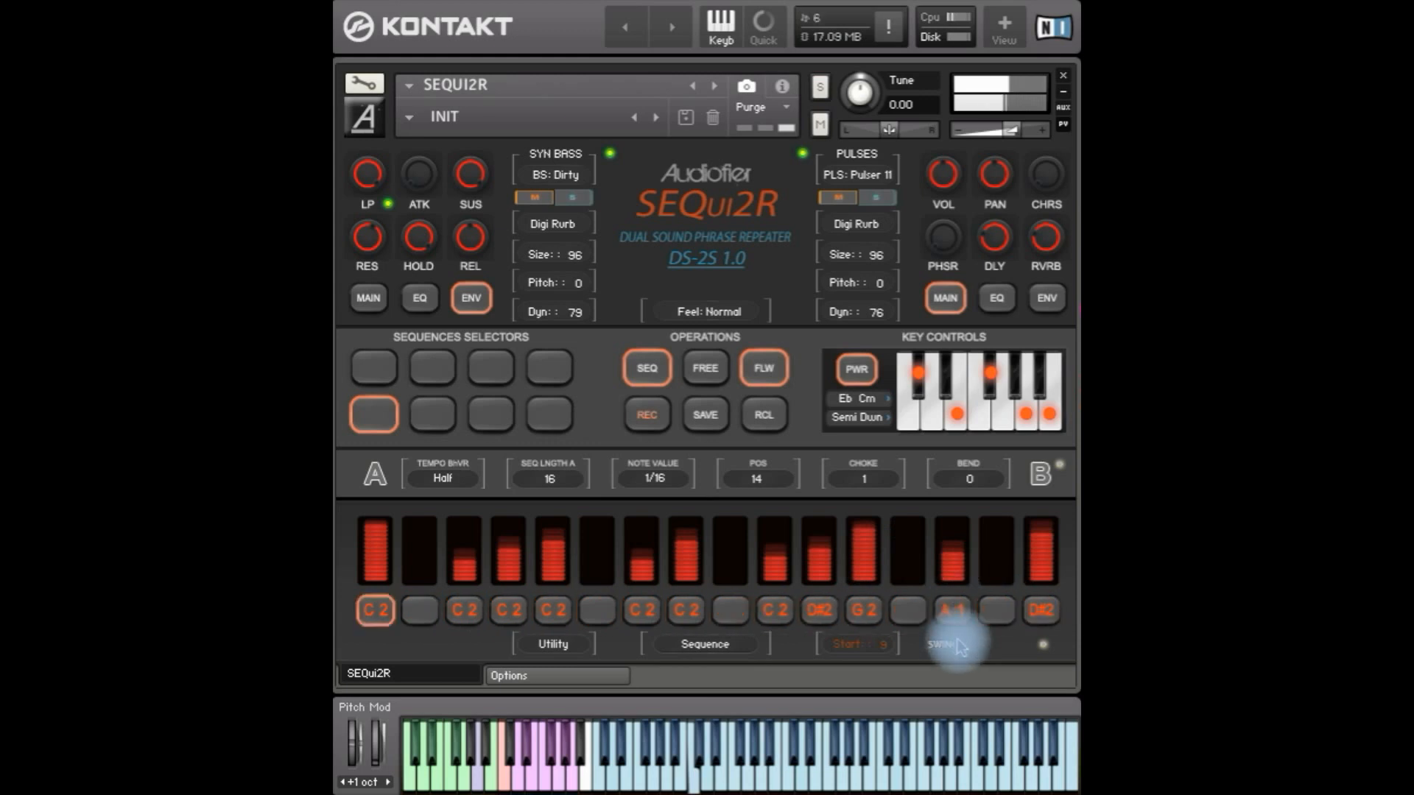
click(700, 413)
Store the edited sequence in the sixth slot
click(436, 417)
click(647, 409)
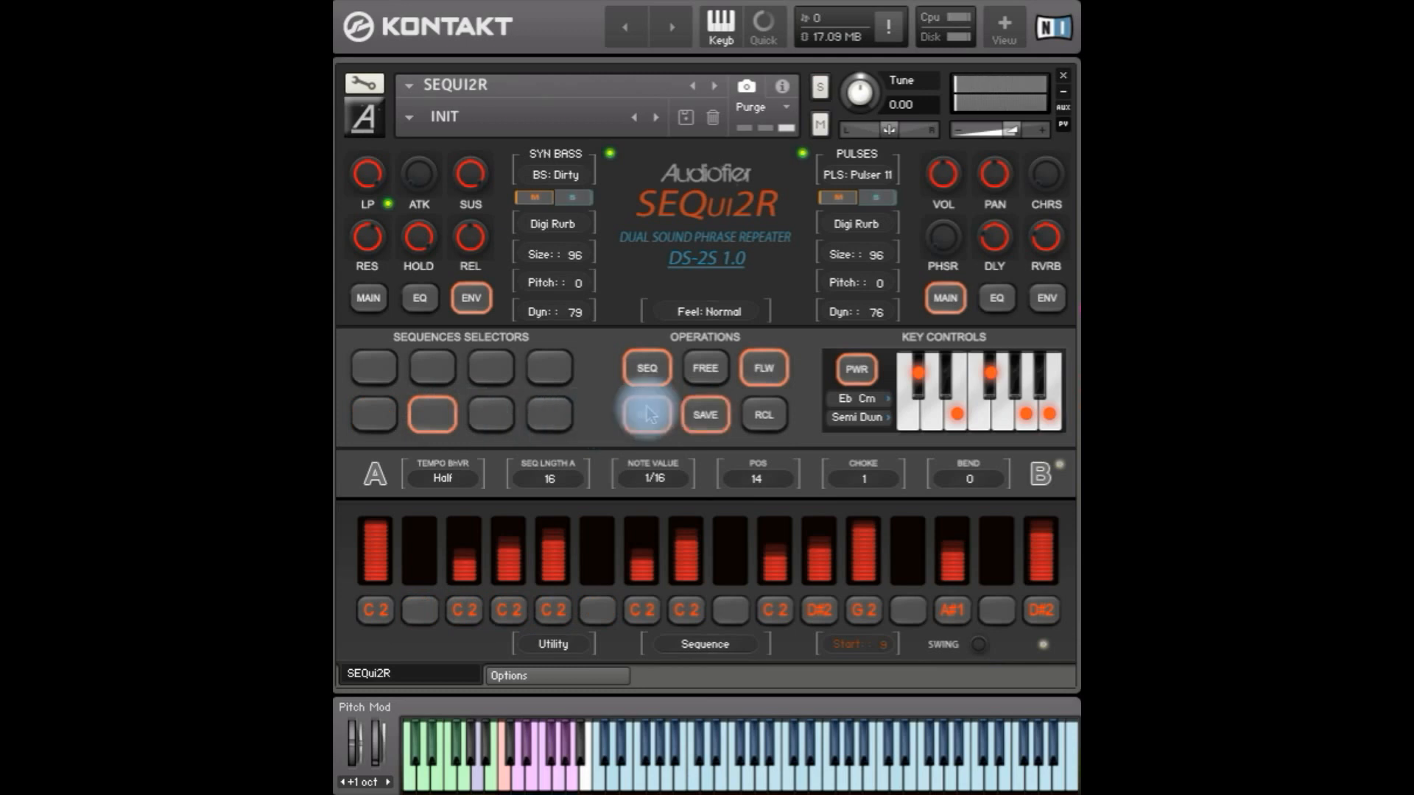
click(643, 417)
click(718, 426)
Record C2 on steps 1, 5, 9 and 11, add A#2, G2, D#2 and G2 from position 13 at 1/32, and save
drag(757, 478, 725, 792)
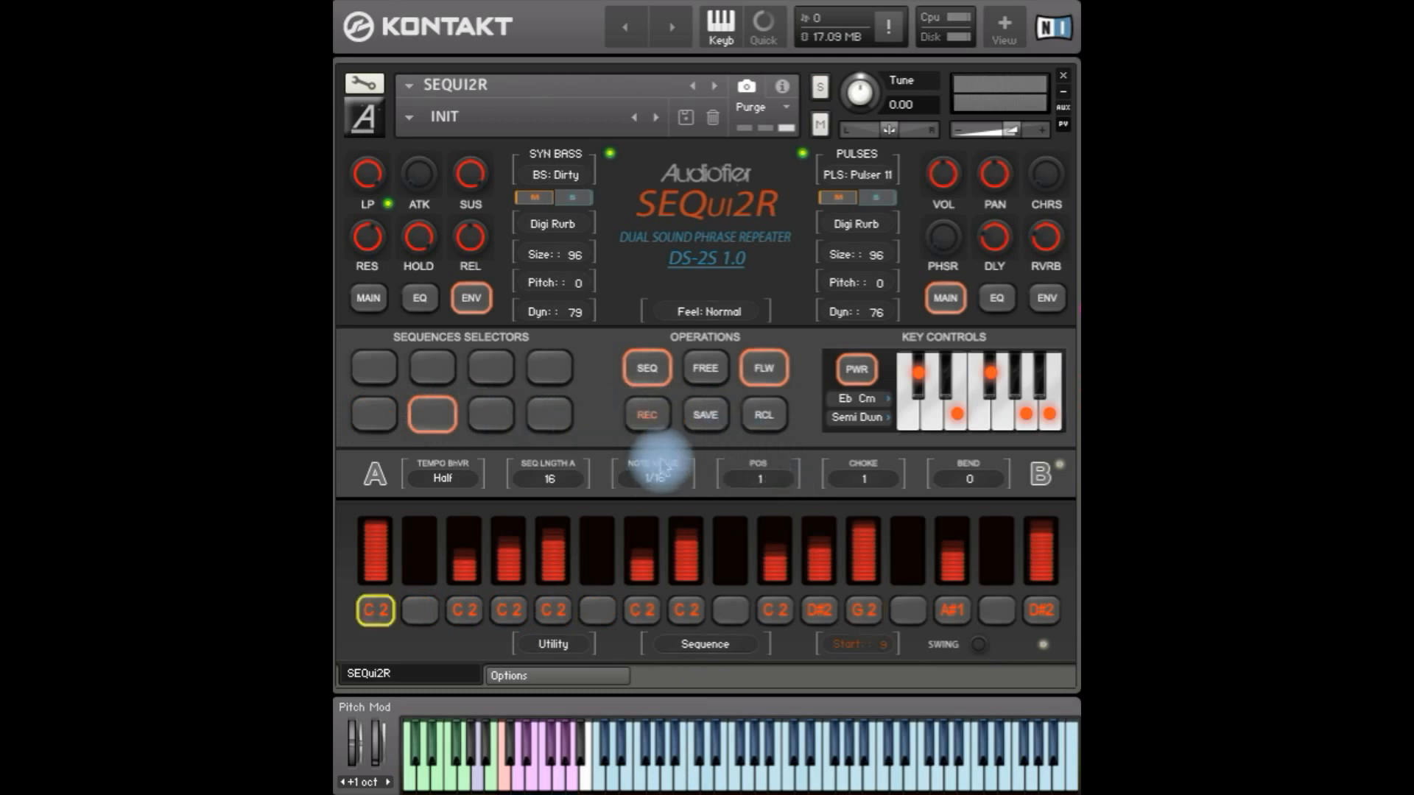
click(652, 430)
click(652, 430)
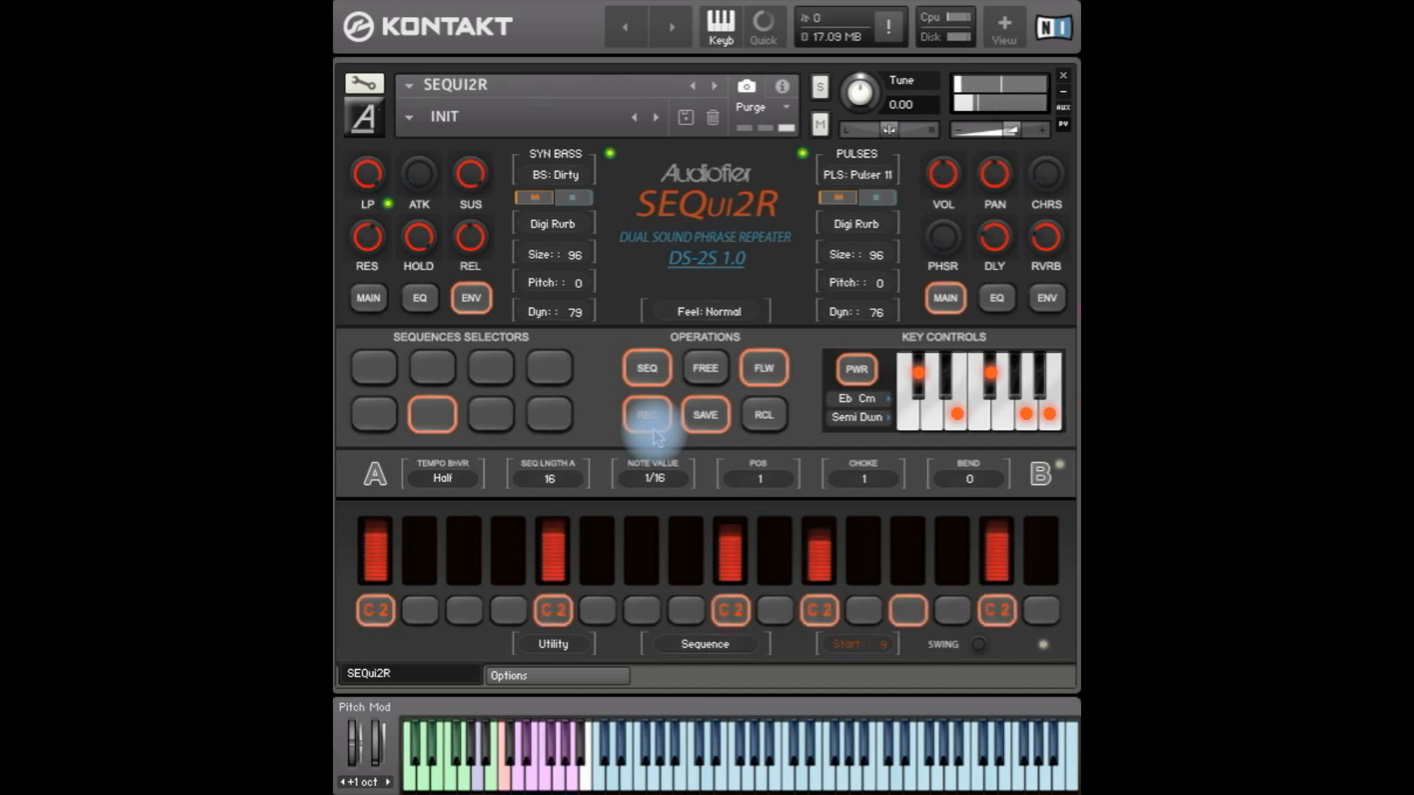
click(699, 425)
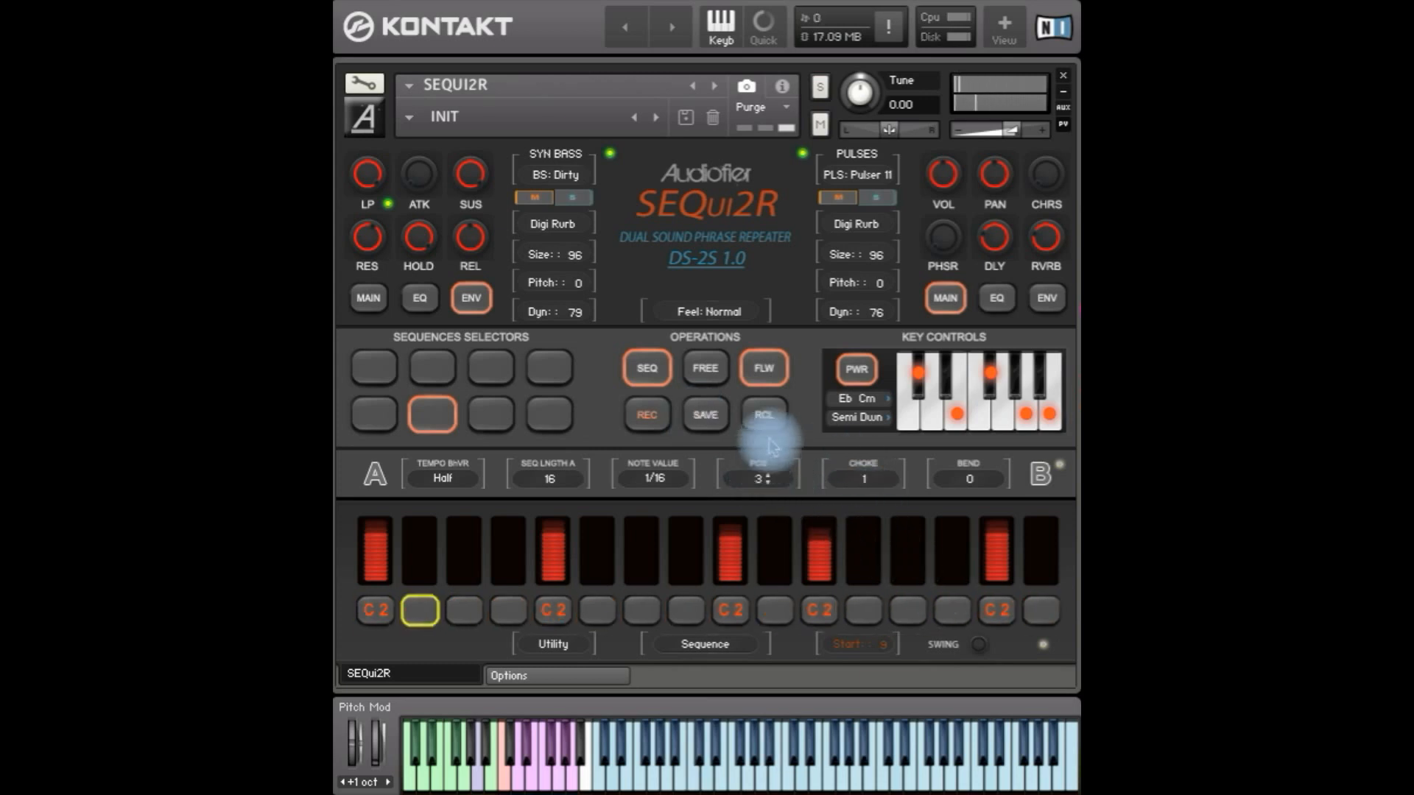
click(647, 414)
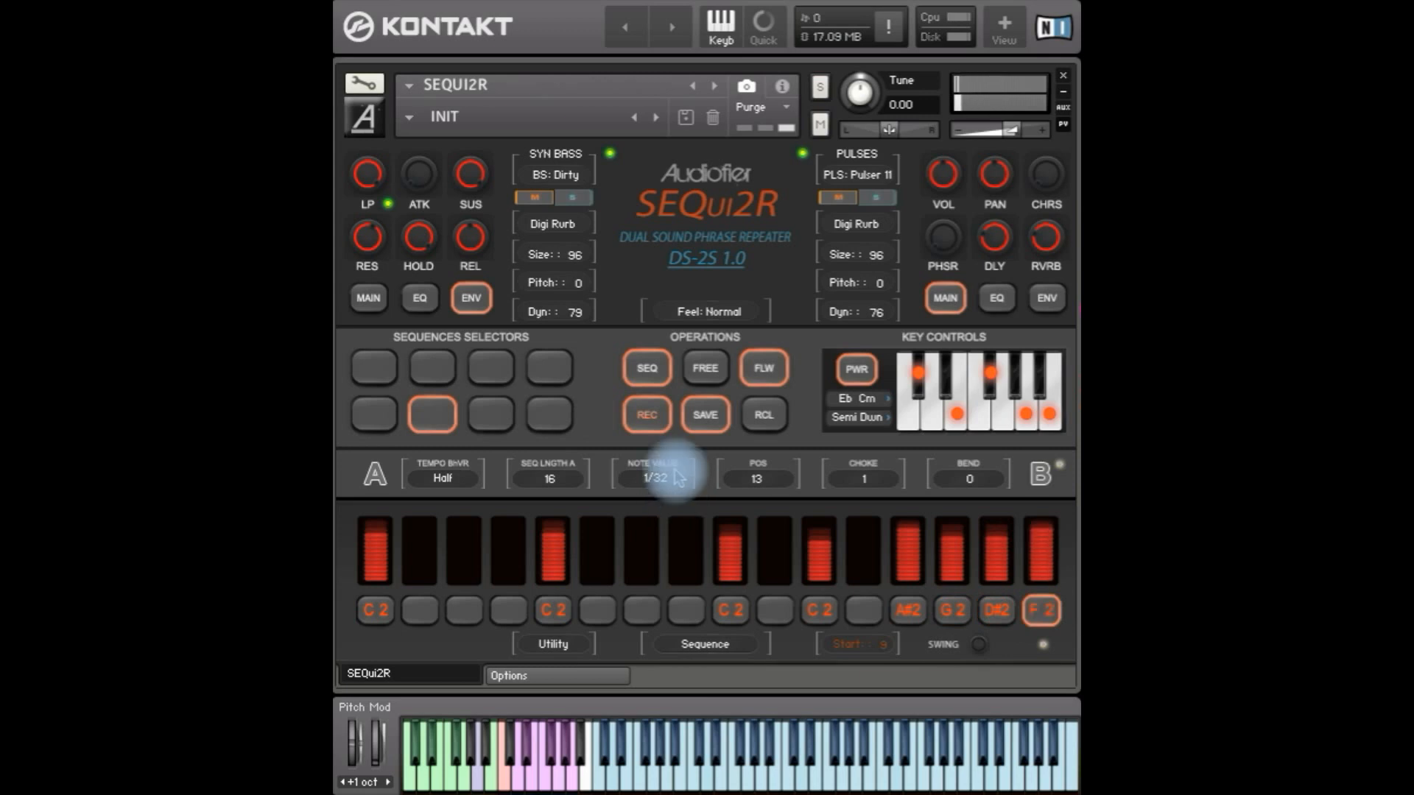
click(715, 420)
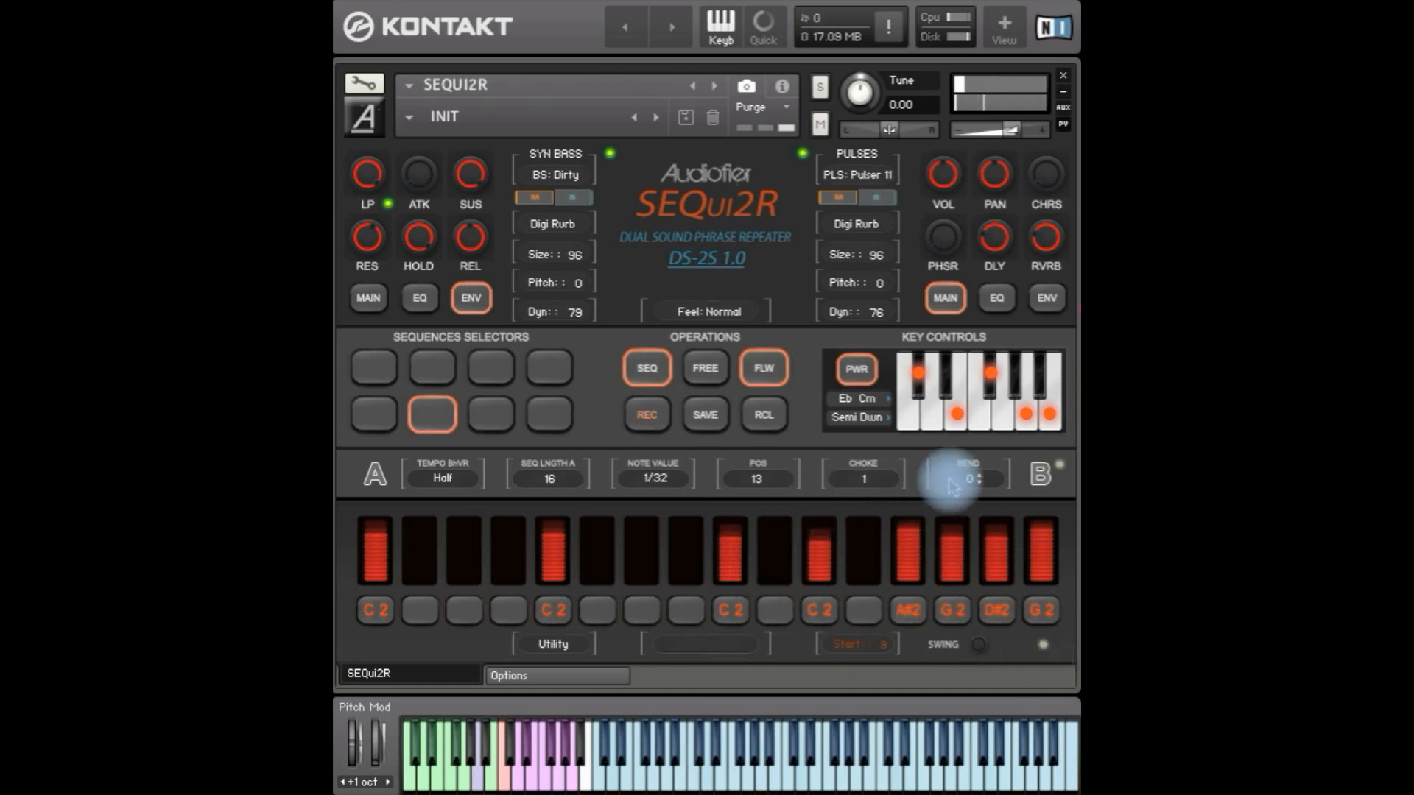
Set the note value to 1/16, enter rising pitch bends on steps 6 to 8 from 2425 to 8191, and save
drag(762, 482, 729, 631)
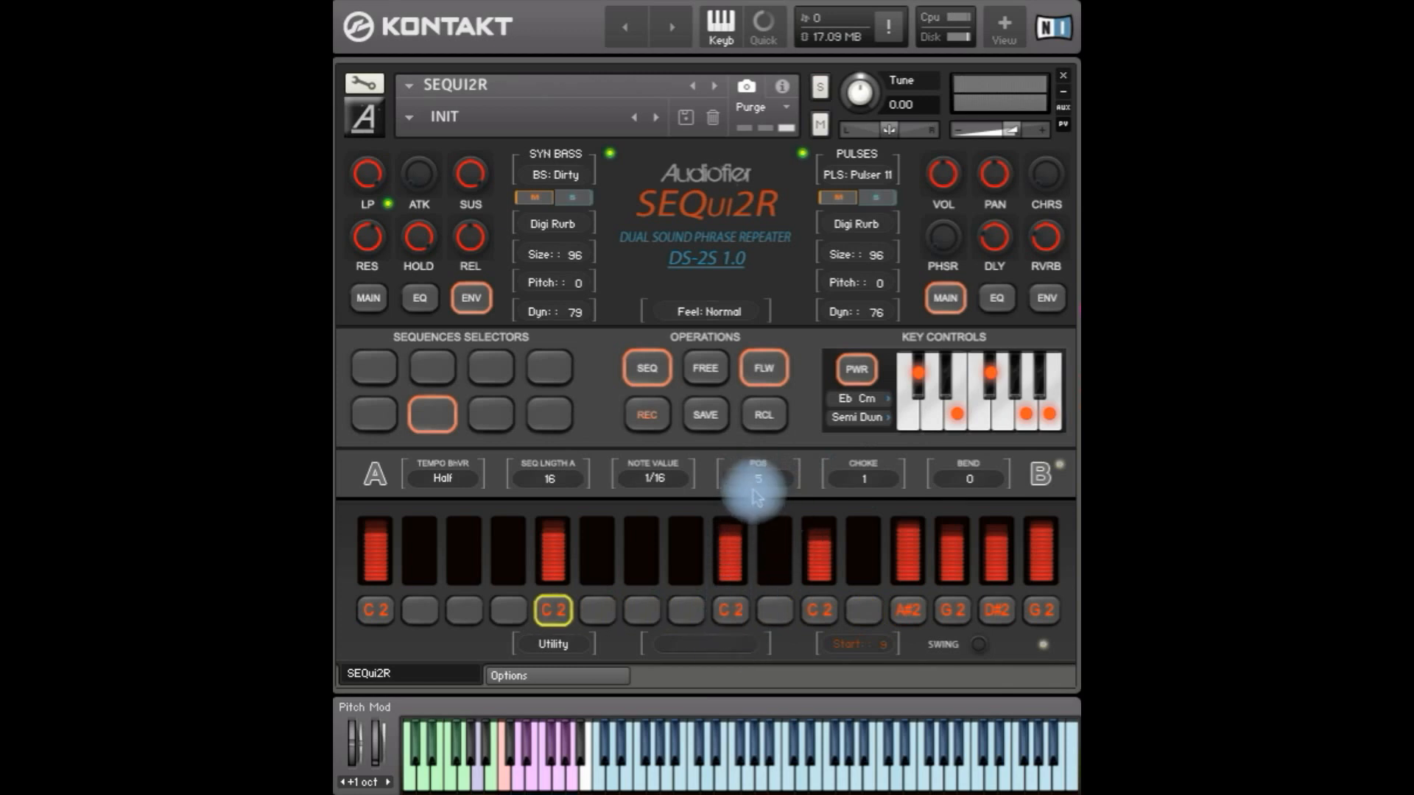
drag(761, 477, 758, 458)
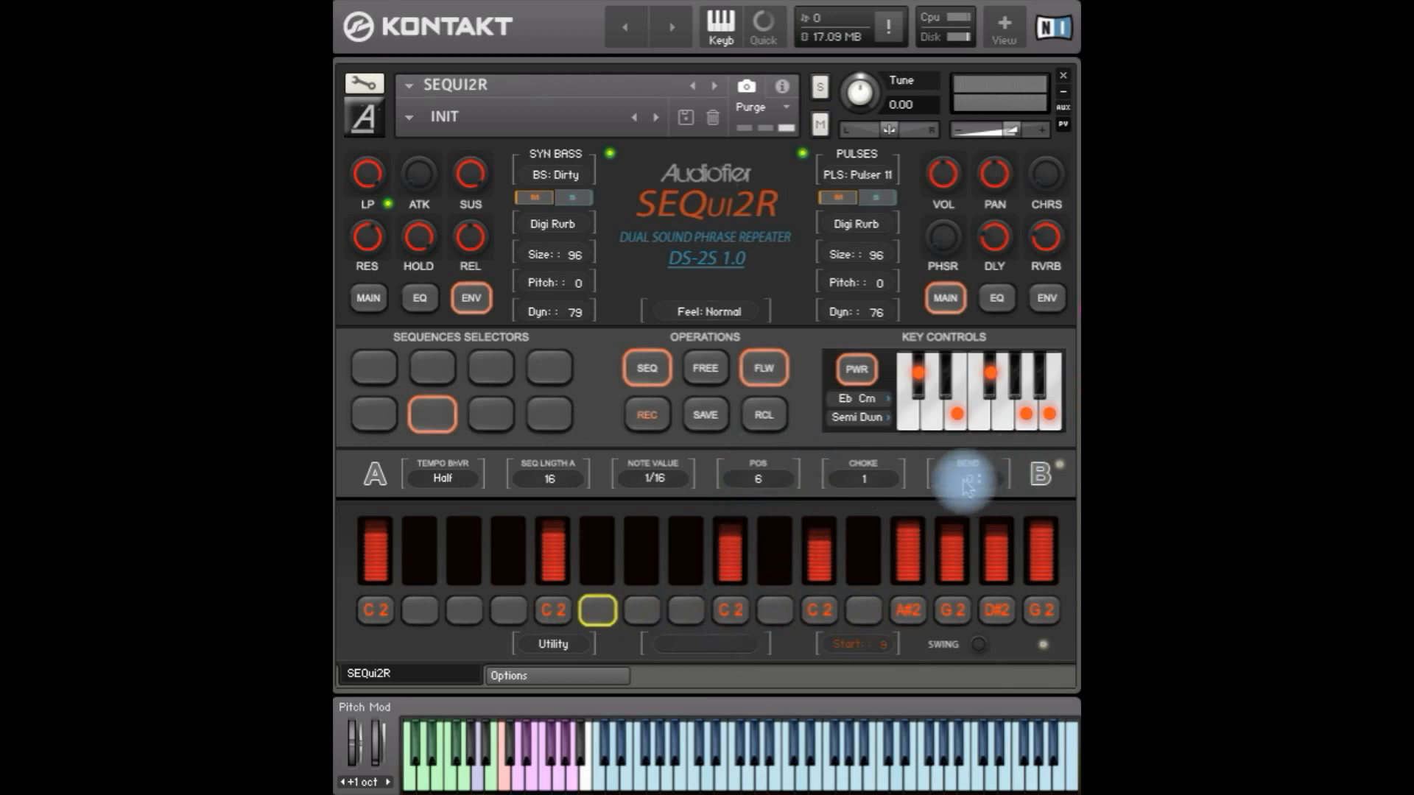
drag(962, 479, 989, 444)
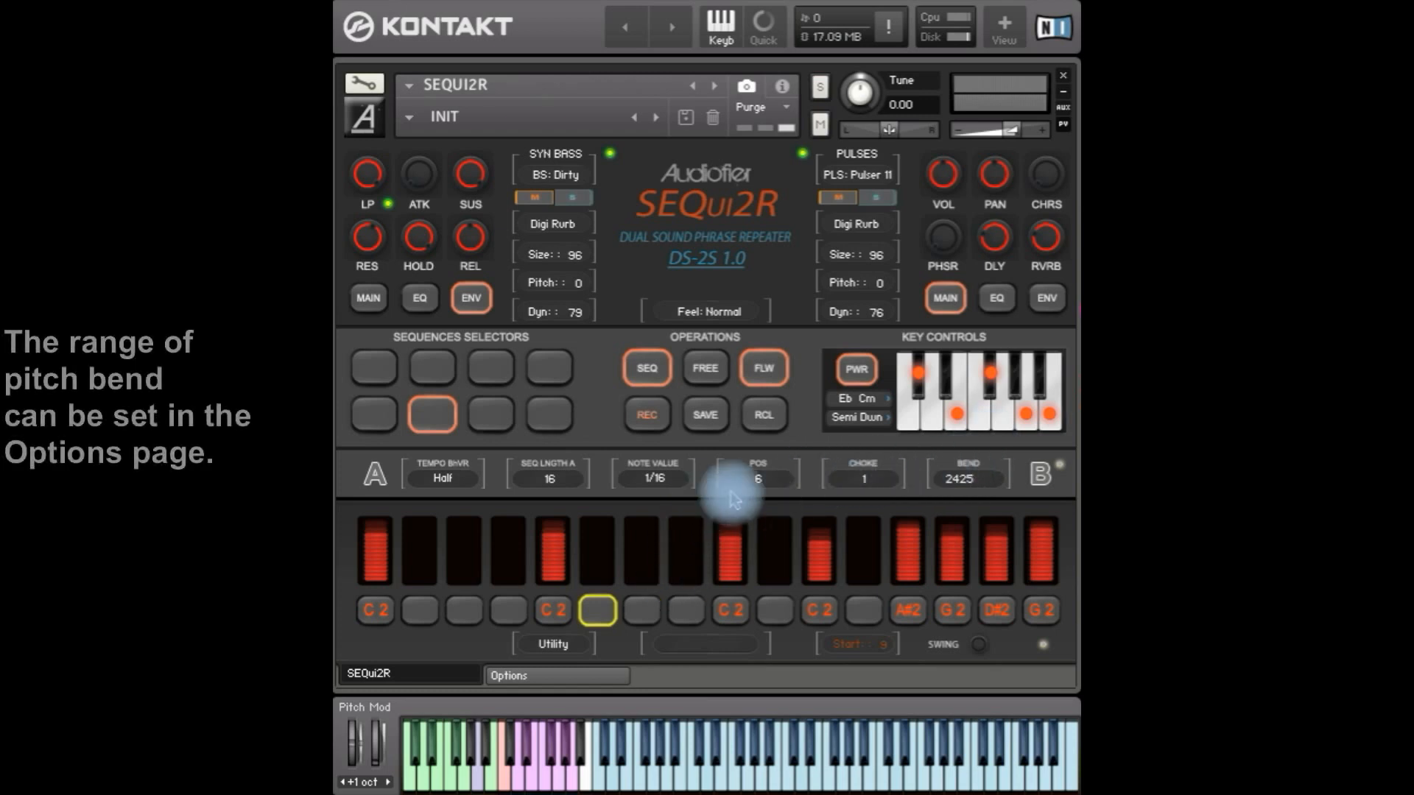
click(768, 476)
drag(950, 480, 989, 362)
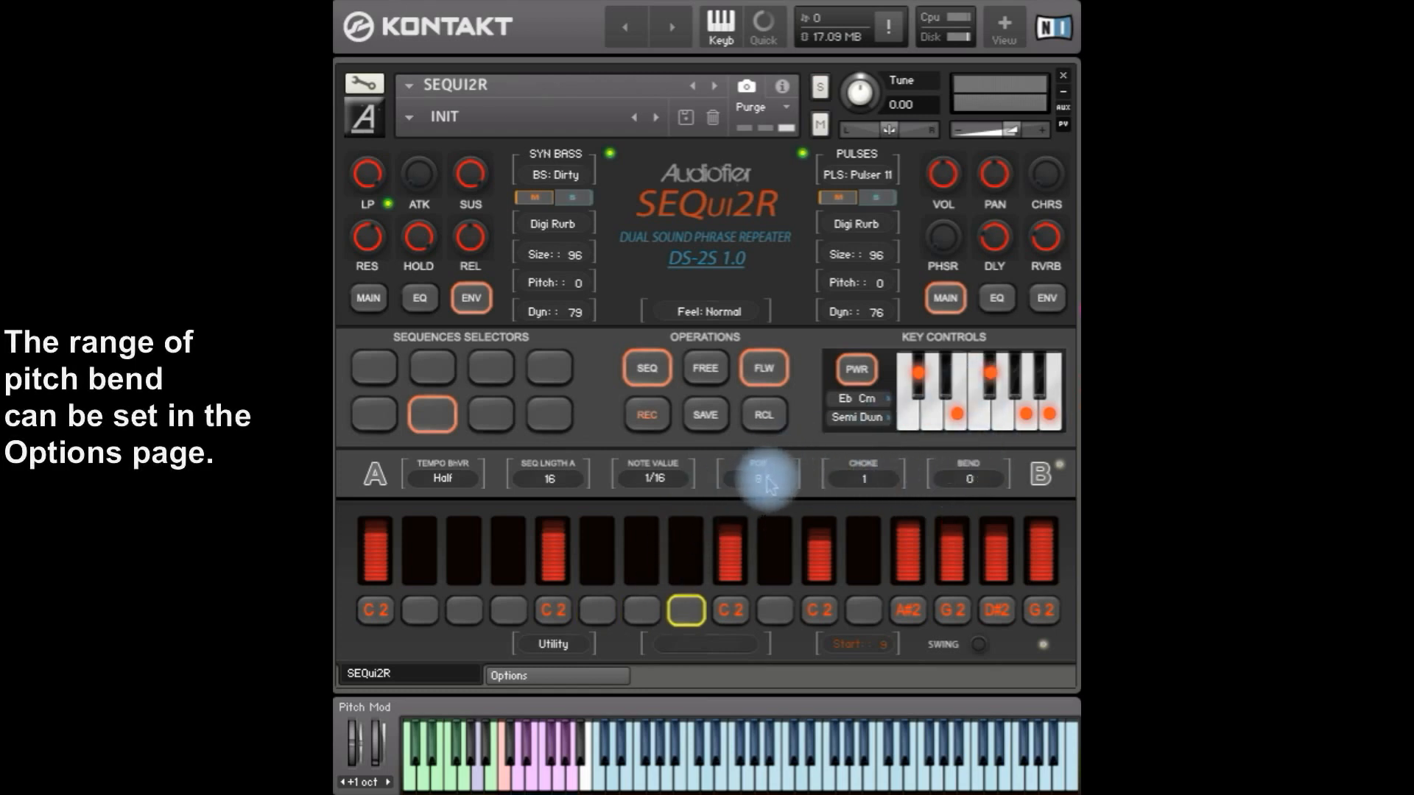
drag(966, 480, 1004, 273)
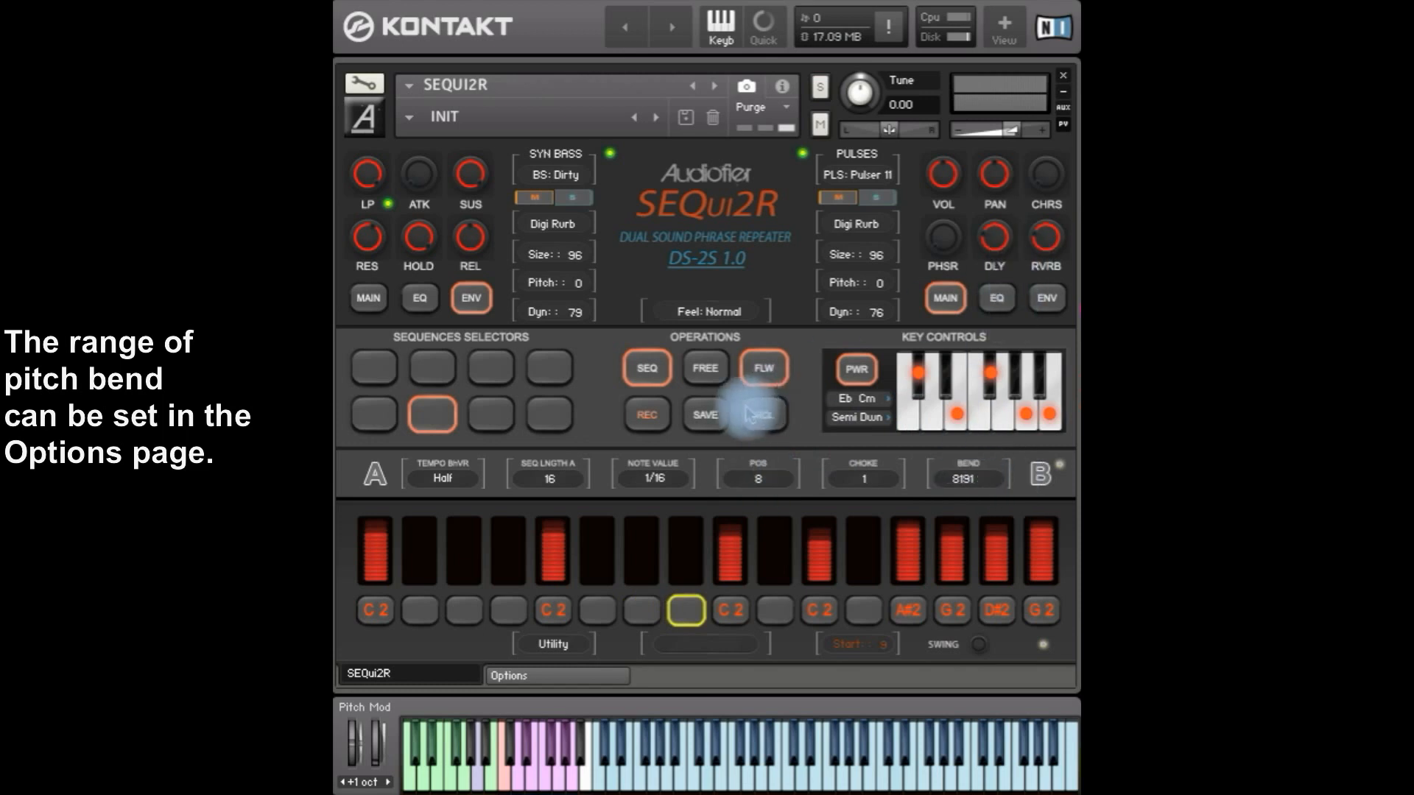
click(708, 417)
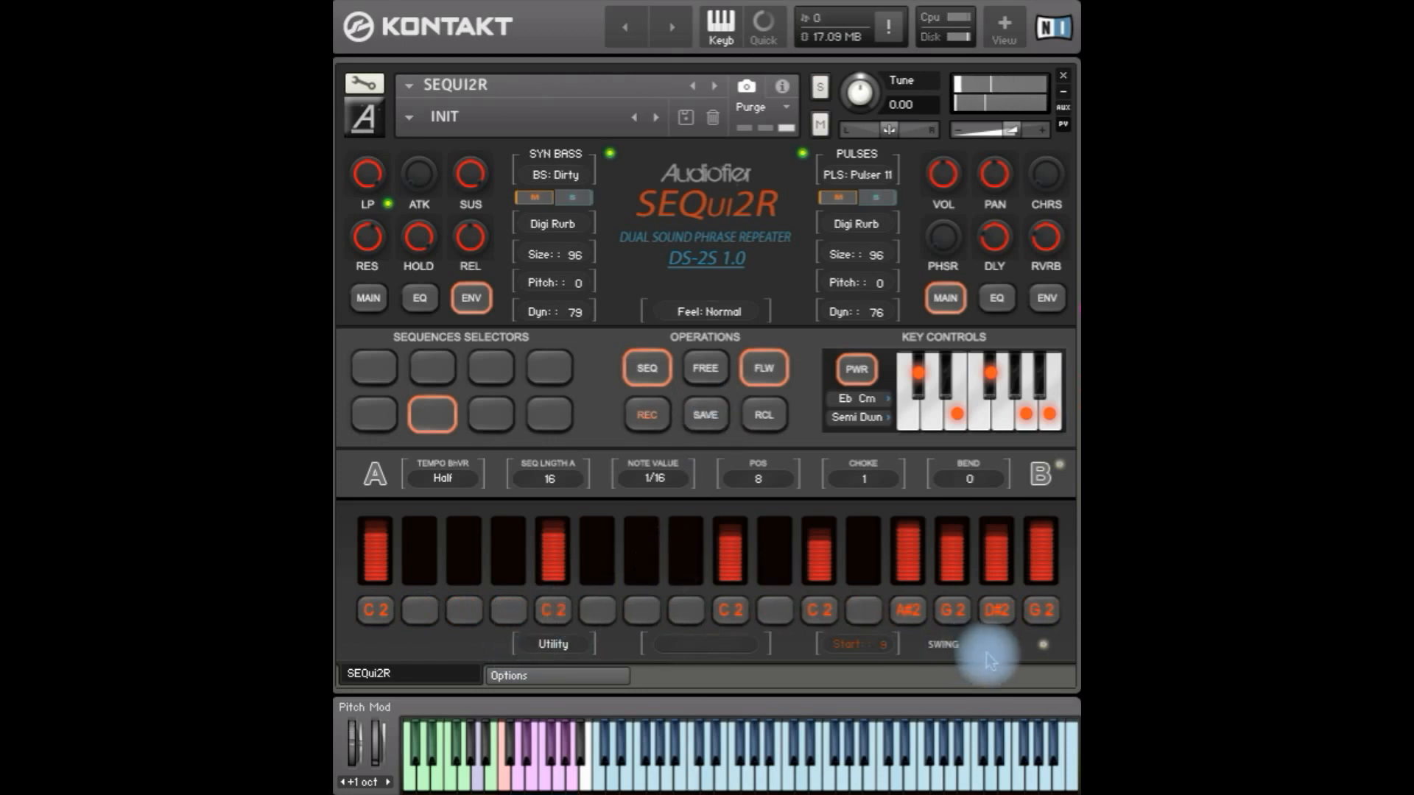
Redraw the pitch bend graph as a rise from minimum at step 5 to maximum at step 8, and save
click(1044, 645)
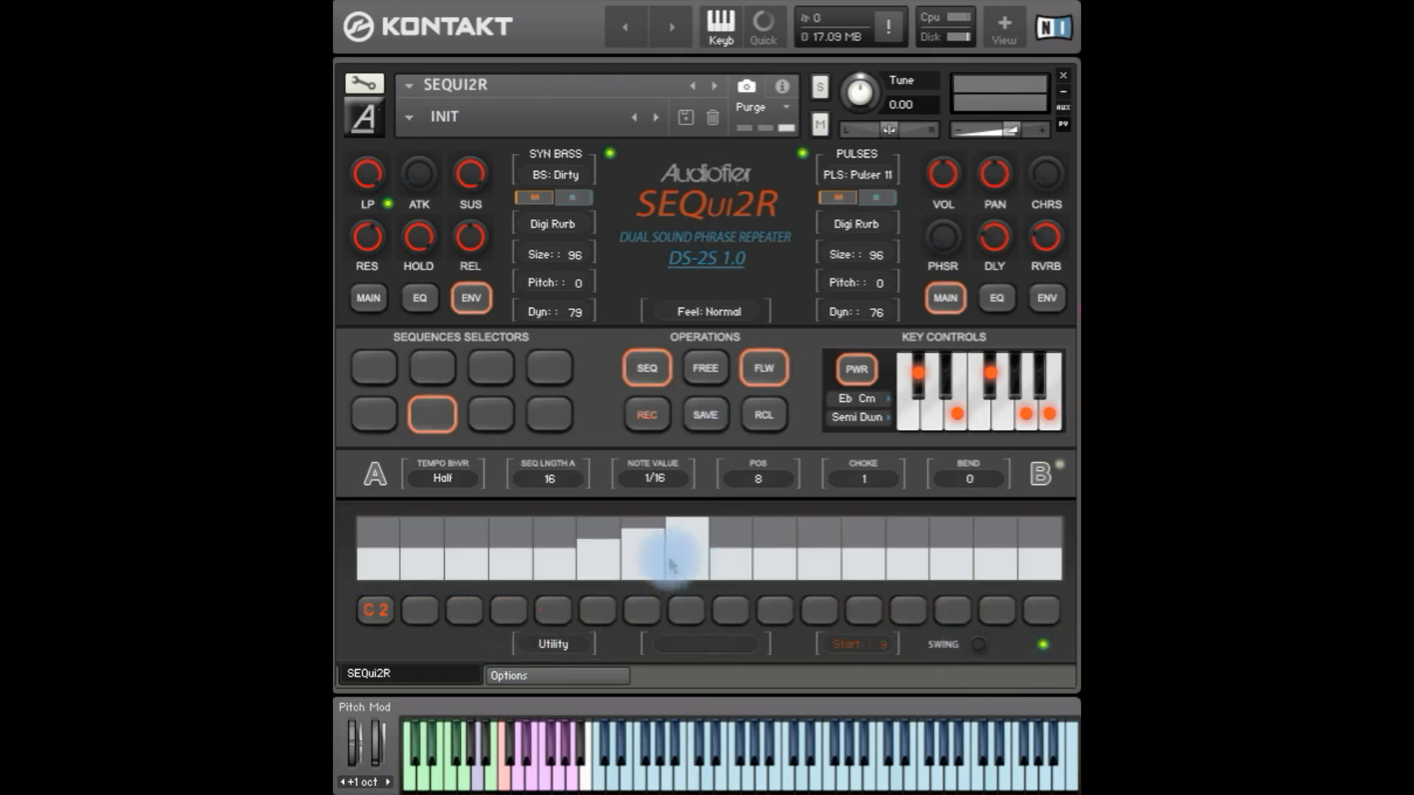
mouse_move(564, 547)
mouse_down()
mouse_move(651, 539)
mouse_move(706, 512)
mouse_move(555, 542)
mouse_move(679, 521)
mouse_move(552, 567)
mouse_move(688, 530)
mouse_up()
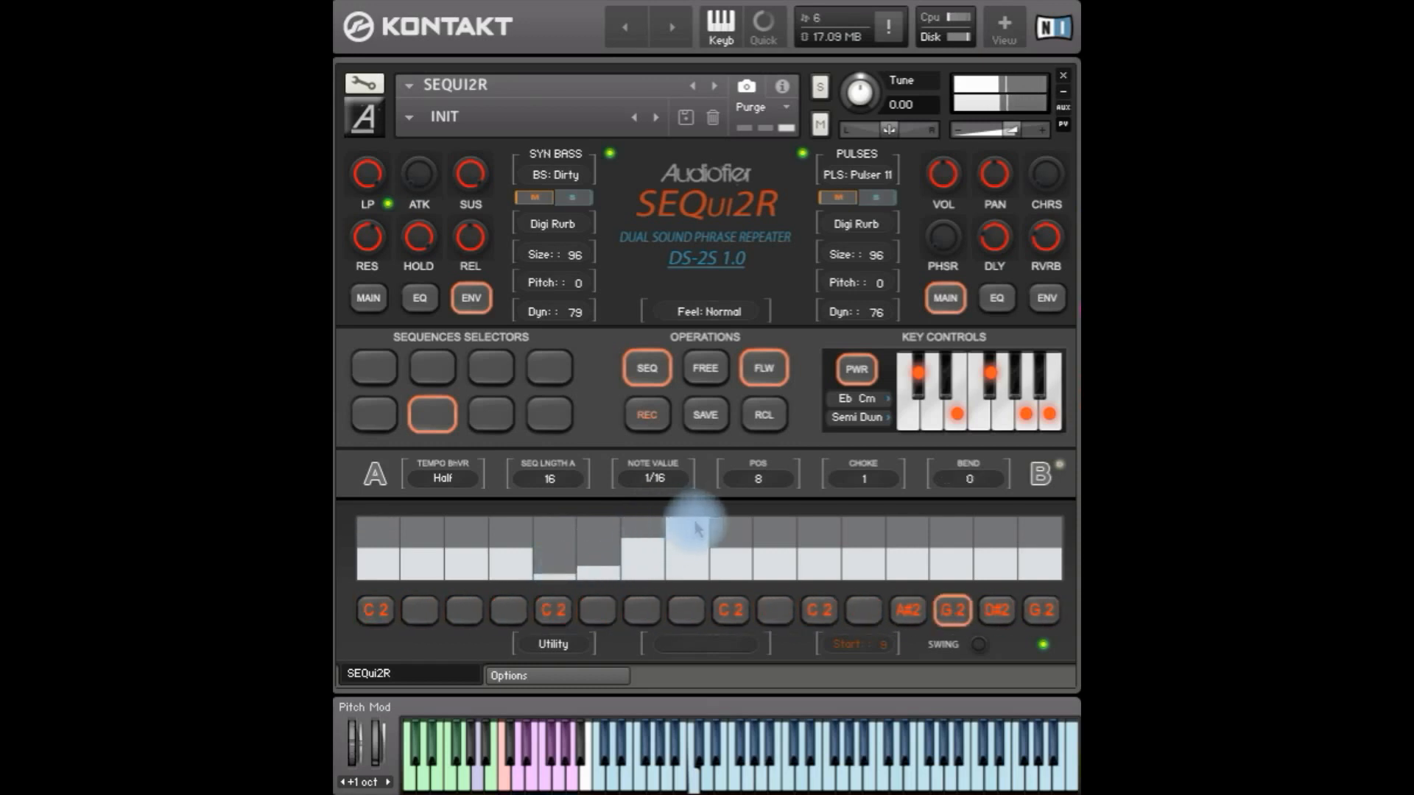
click(991, 462)
click(705, 416)
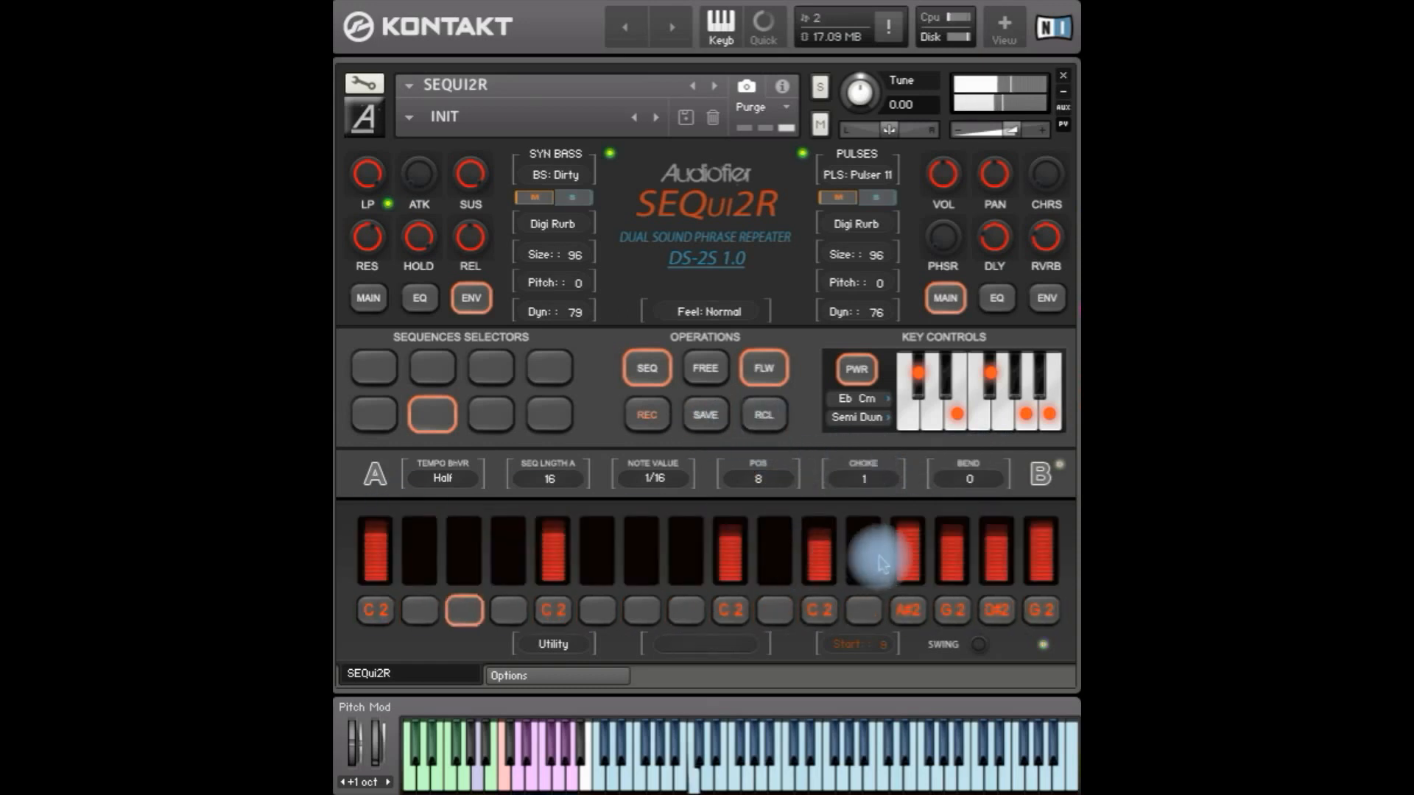
Recall the first sequence, draw a choke curve that rises from step 3 to a peak around steps 8 and 9, and save
click(752, 427)
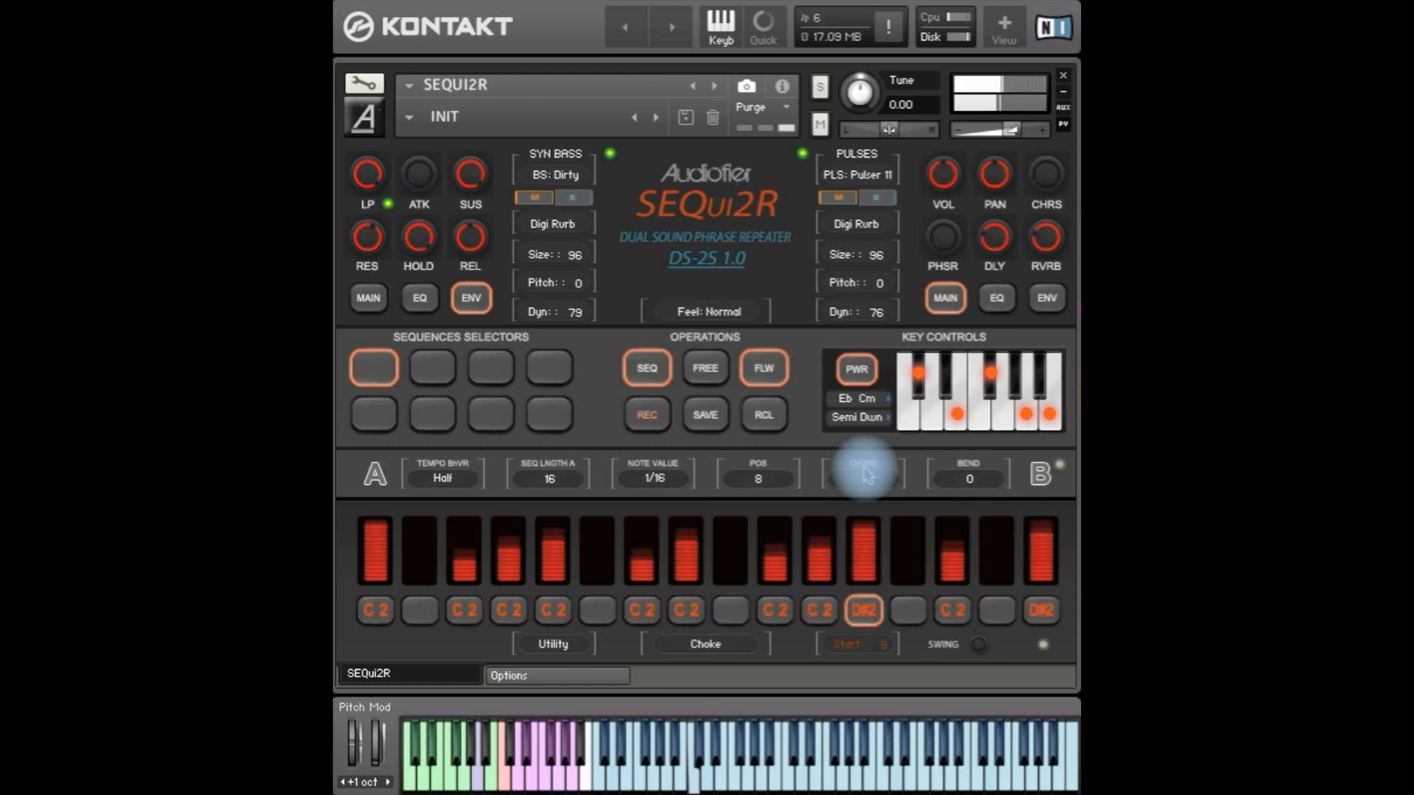
click(1045, 646)
mouse_move(586, 582)
mouse_down()
mouse_move(634, 540)
mouse_move(745, 528)
mouse_move(891, 554)
mouse_move(881, 571)
mouse_move(653, 543)
mouse_move(473, 574)
mouse_up()
click(698, 423)
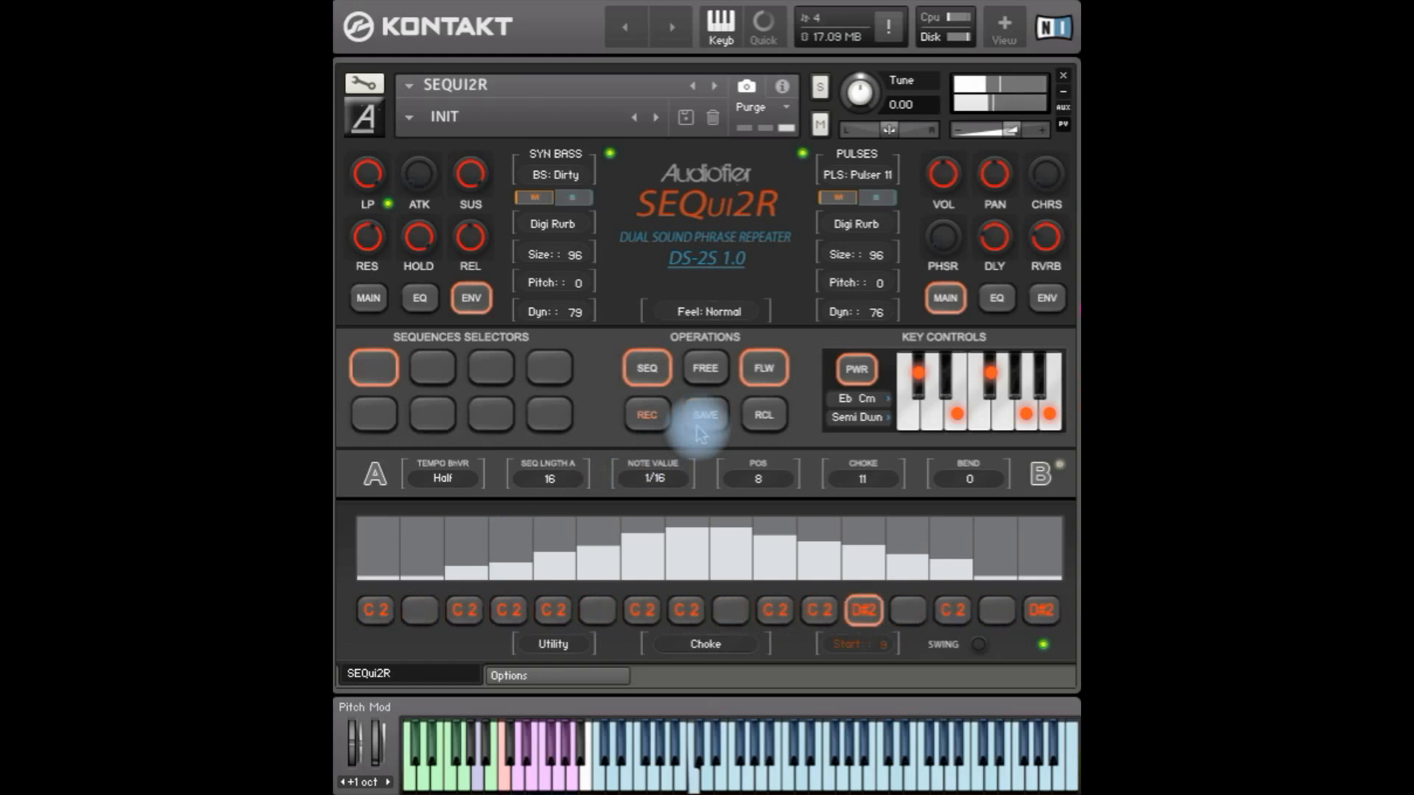
Return sound A to its main controls and adjust its delay amount
click(368, 298)
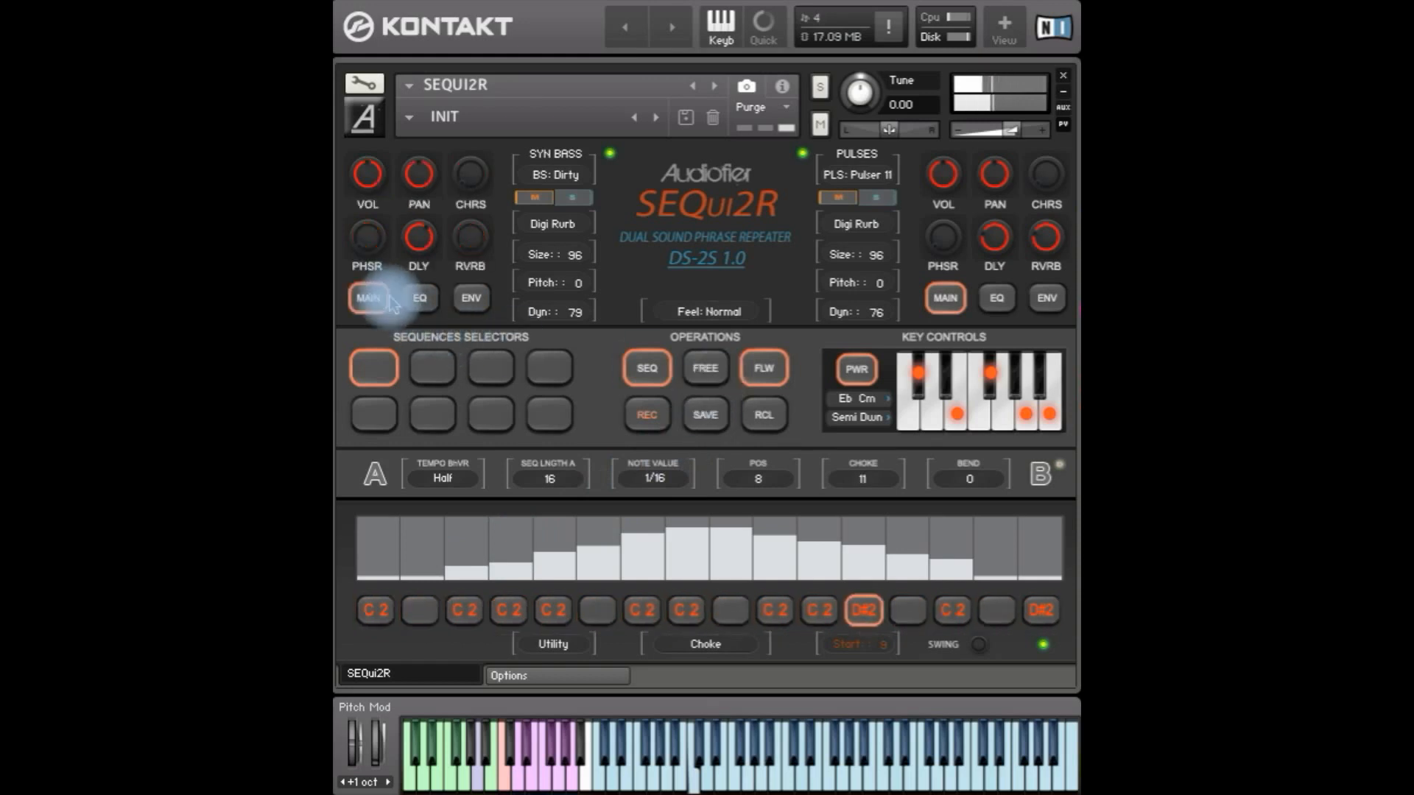
drag(417, 248, 430, 226)
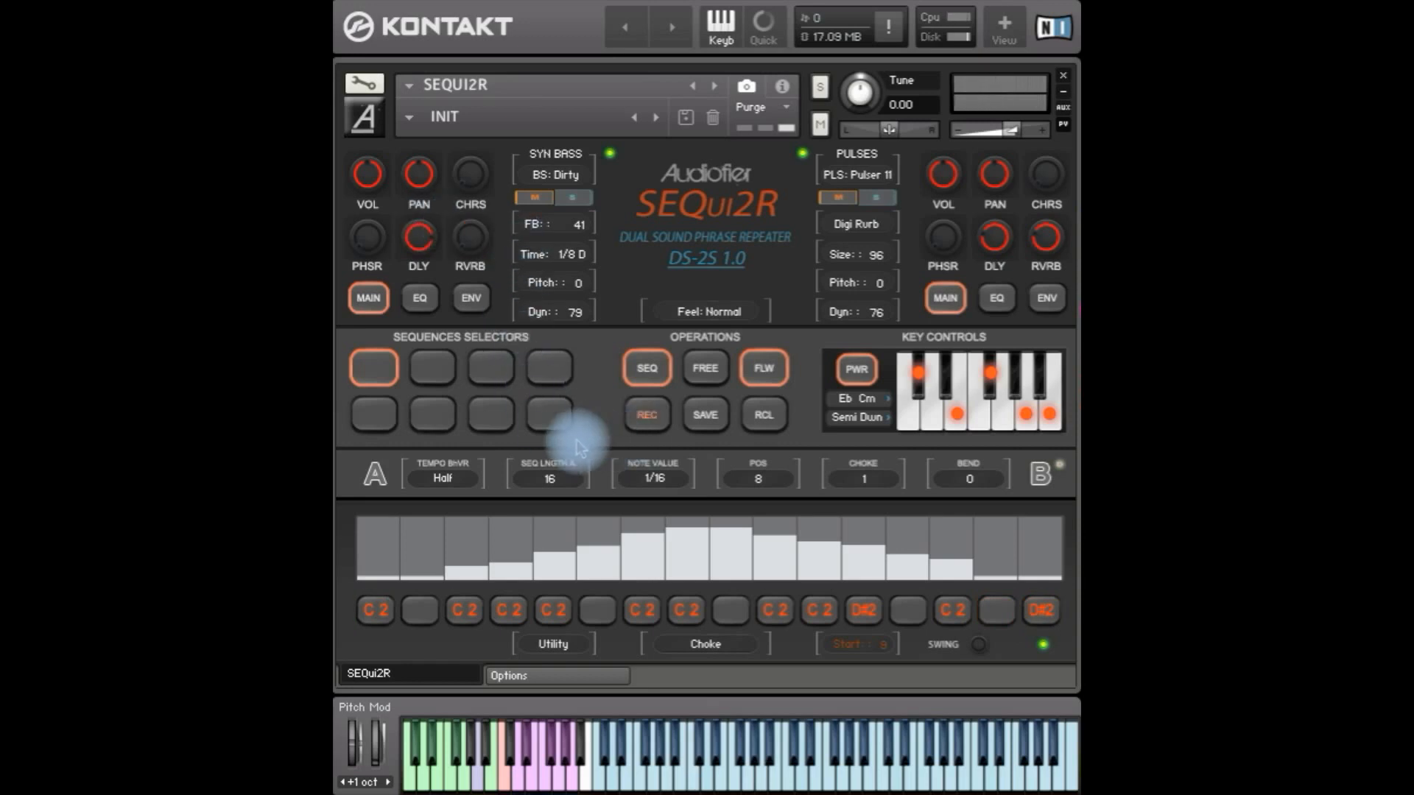
Switch the step display from the choke graph back to the sequence bars
click(377, 475)
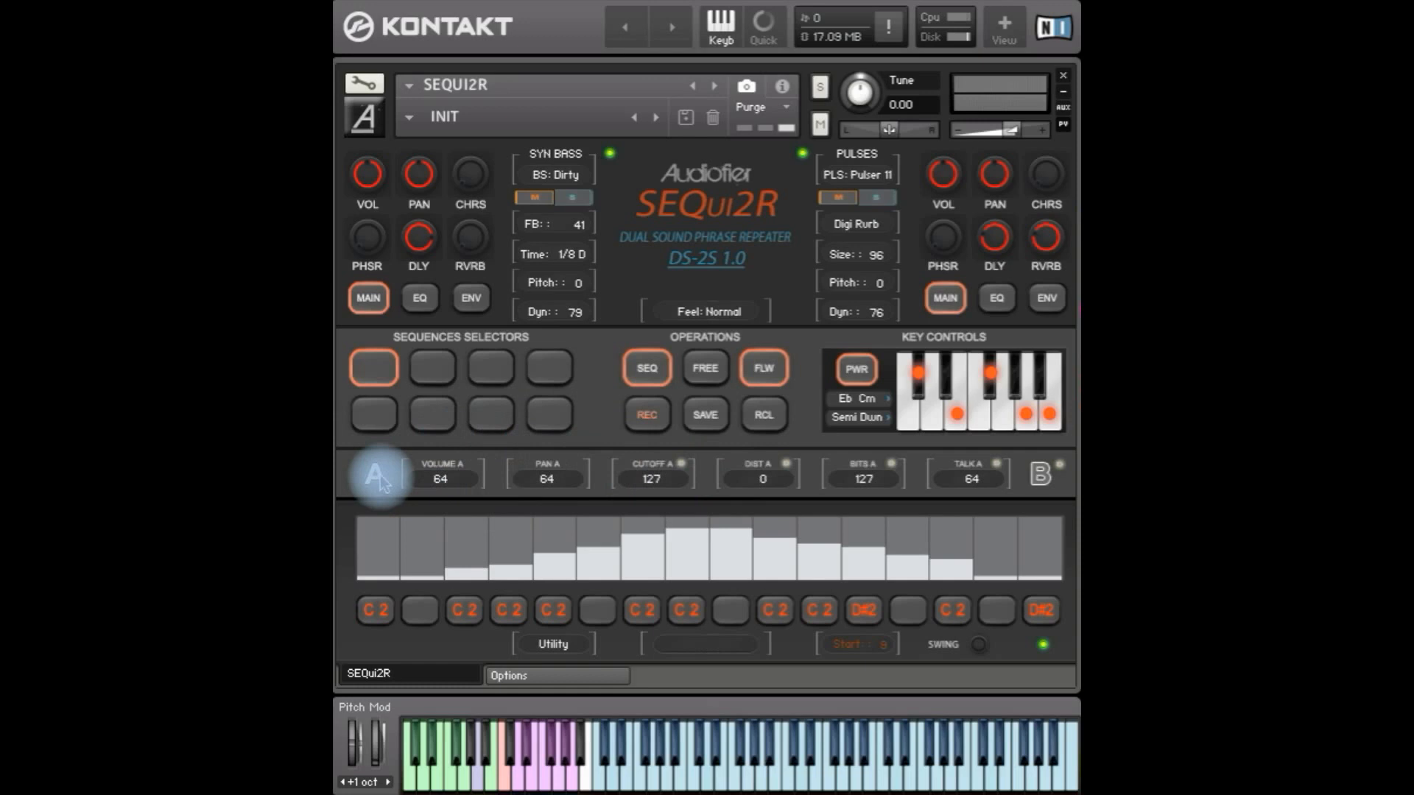
click(380, 475)
click(1042, 644)
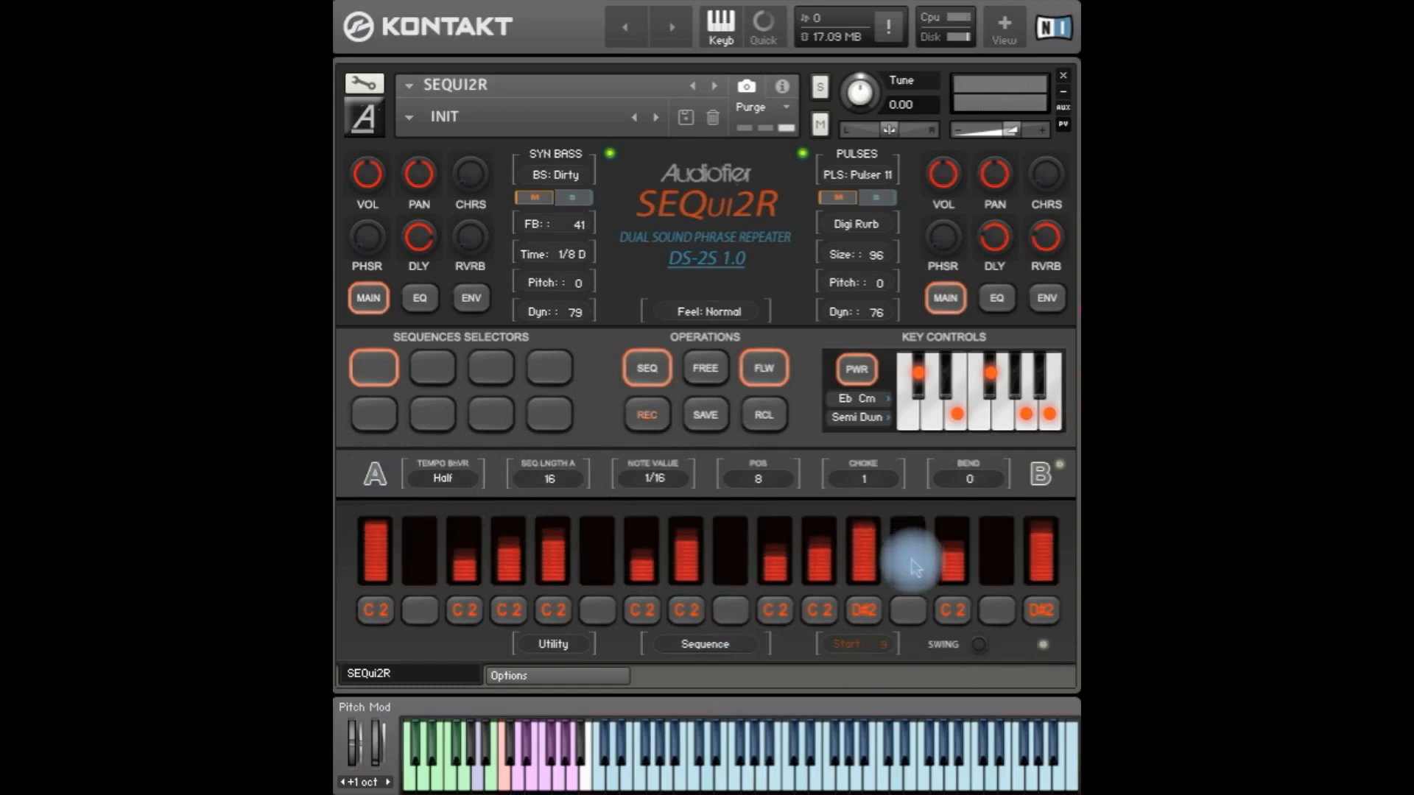
Show sound A's effect automation parameters and save the current phrase into the sixth sequence selector
click(379, 475)
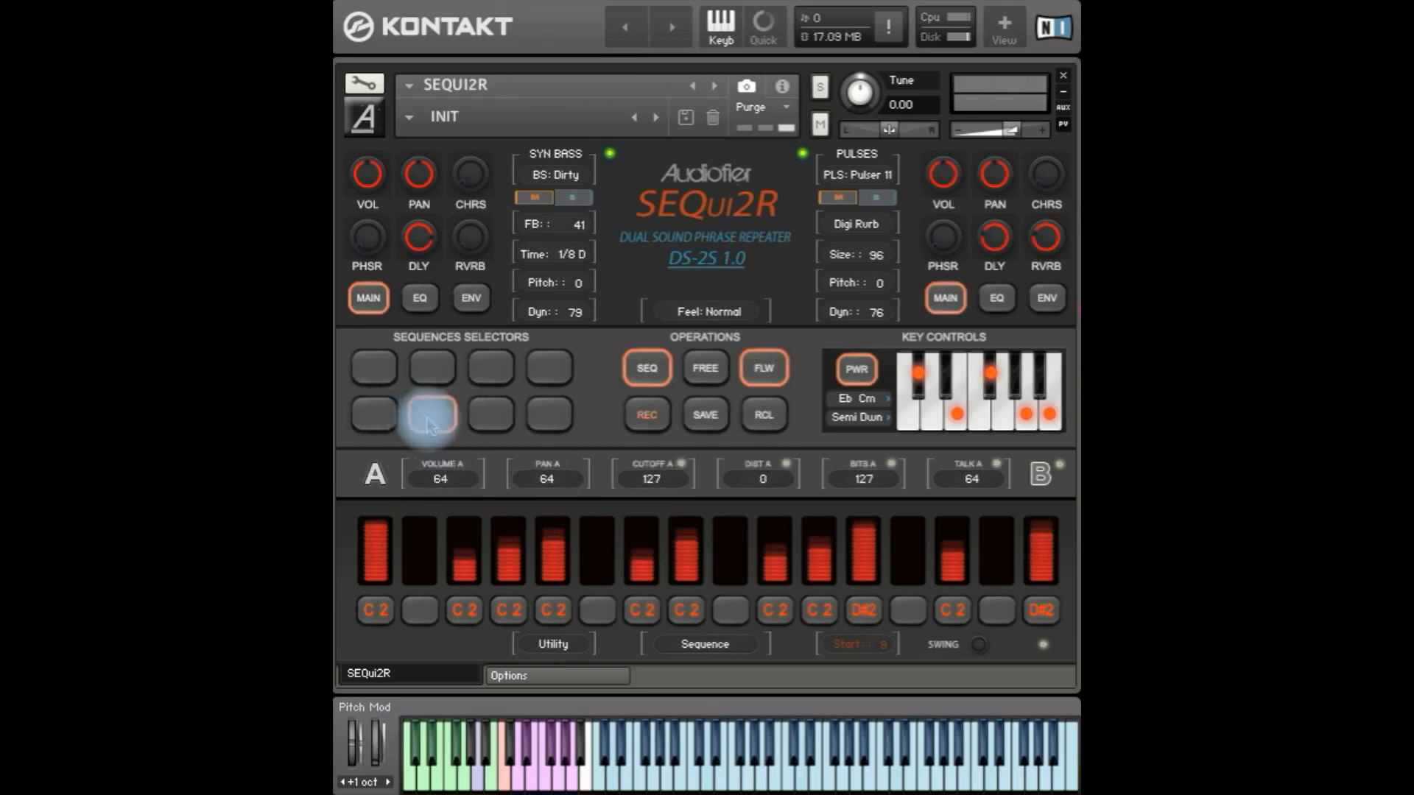
click(705, 415)
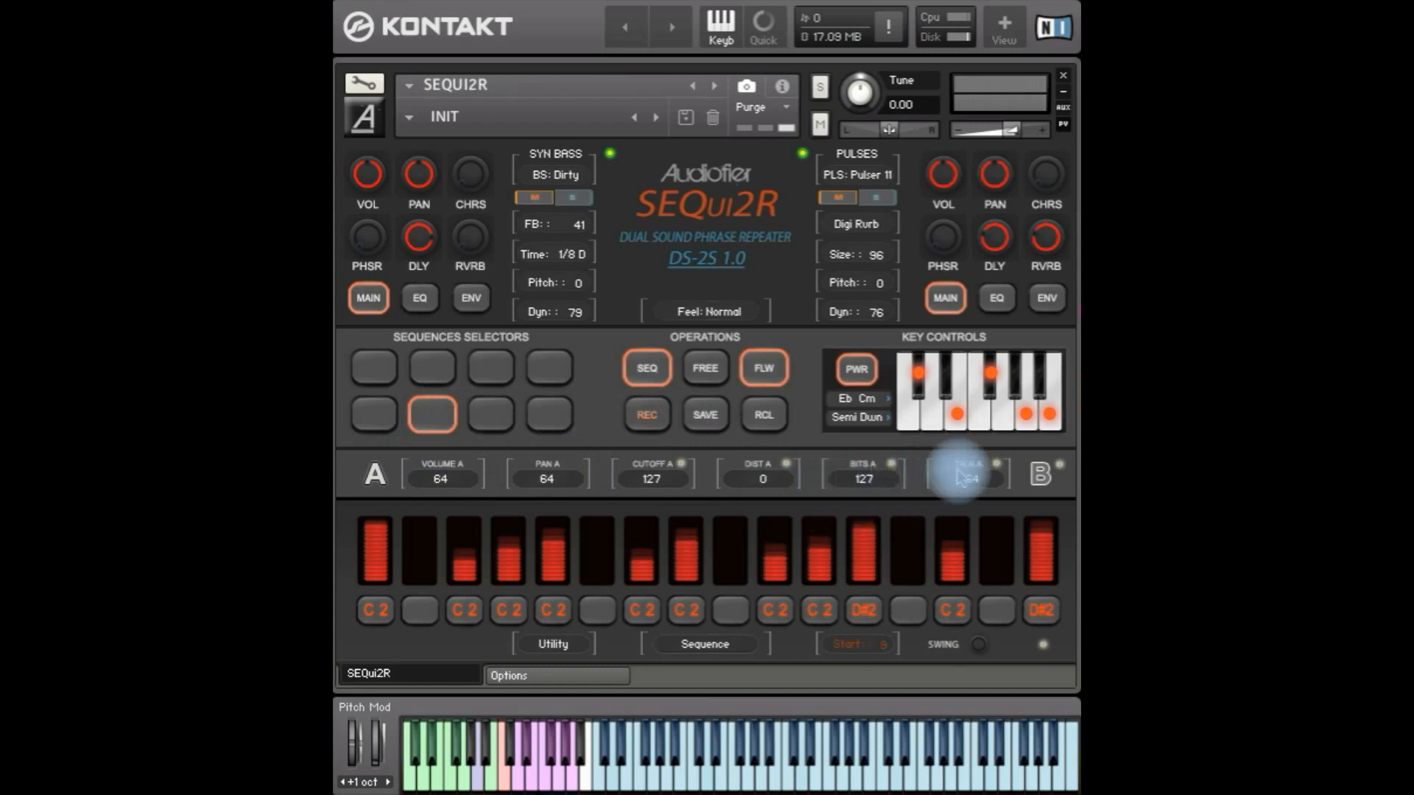
Enable talk automation for sound A, draw a curve peaking at steps 5 to 7, dipping at steps 12 to 14 and rising again, and save
click(962, 471)
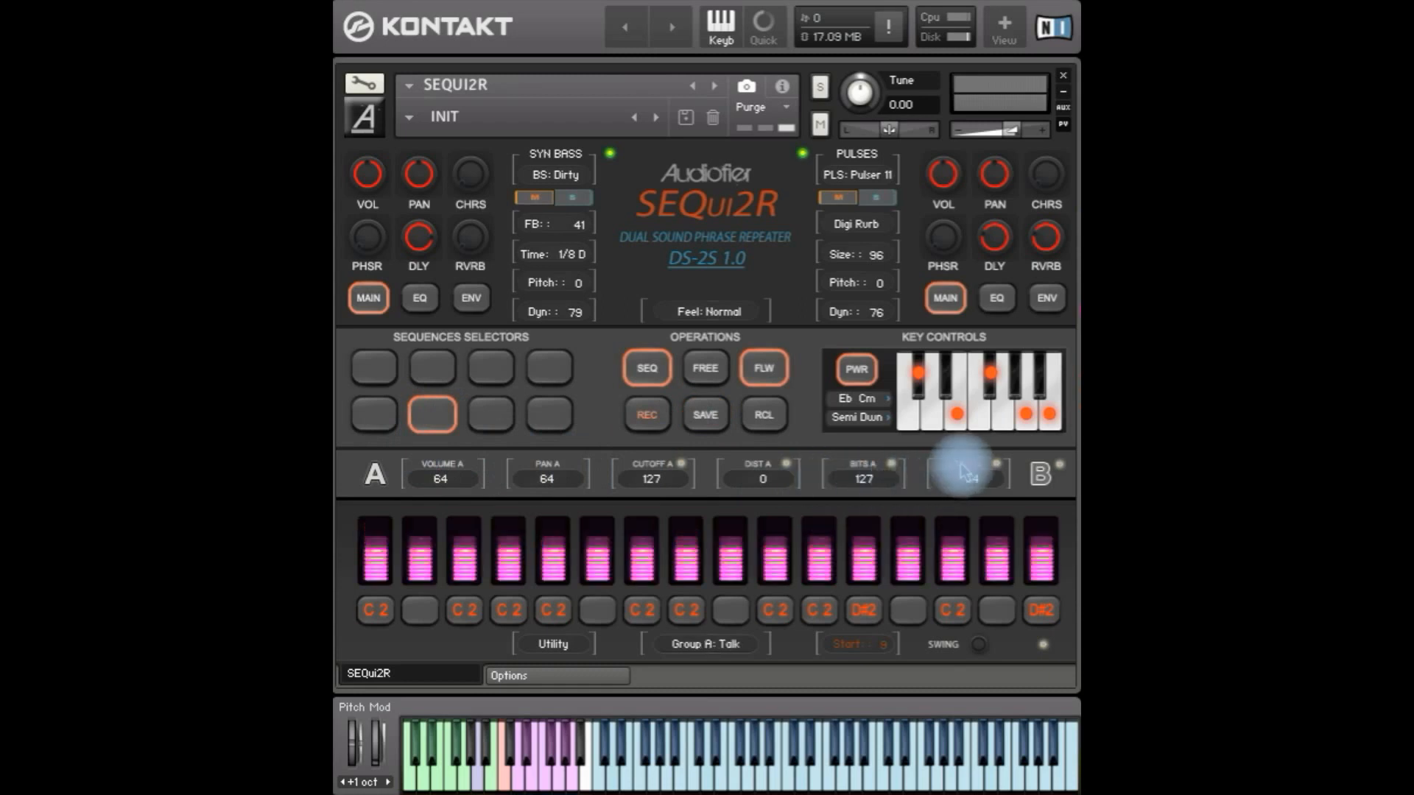
click(1042, 647)
click(1043, 647)
click(1043, 646)
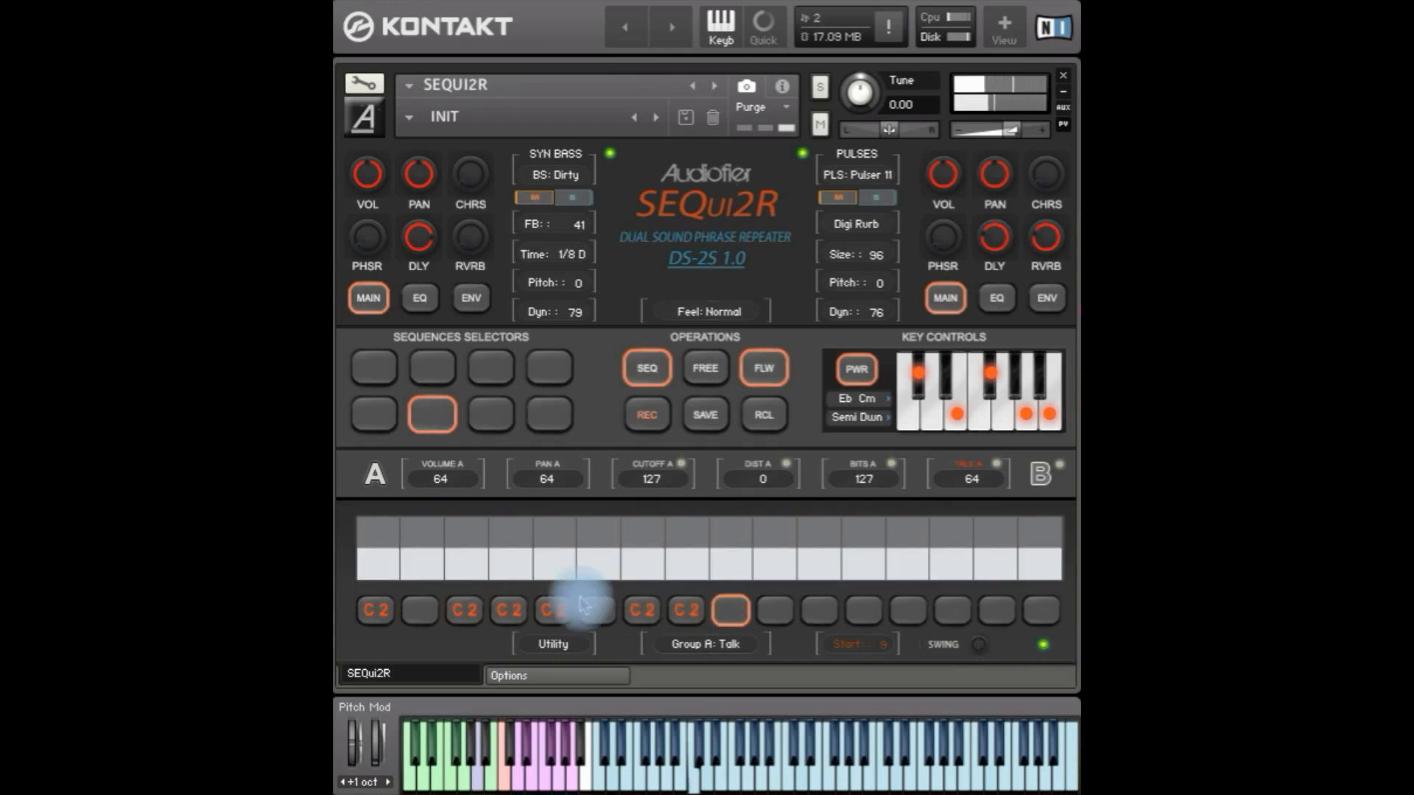
mouse_move(421, 554)
mouse_down()
mouse_move(852, 531)
mouse_move(952, 552)
mouse_up()
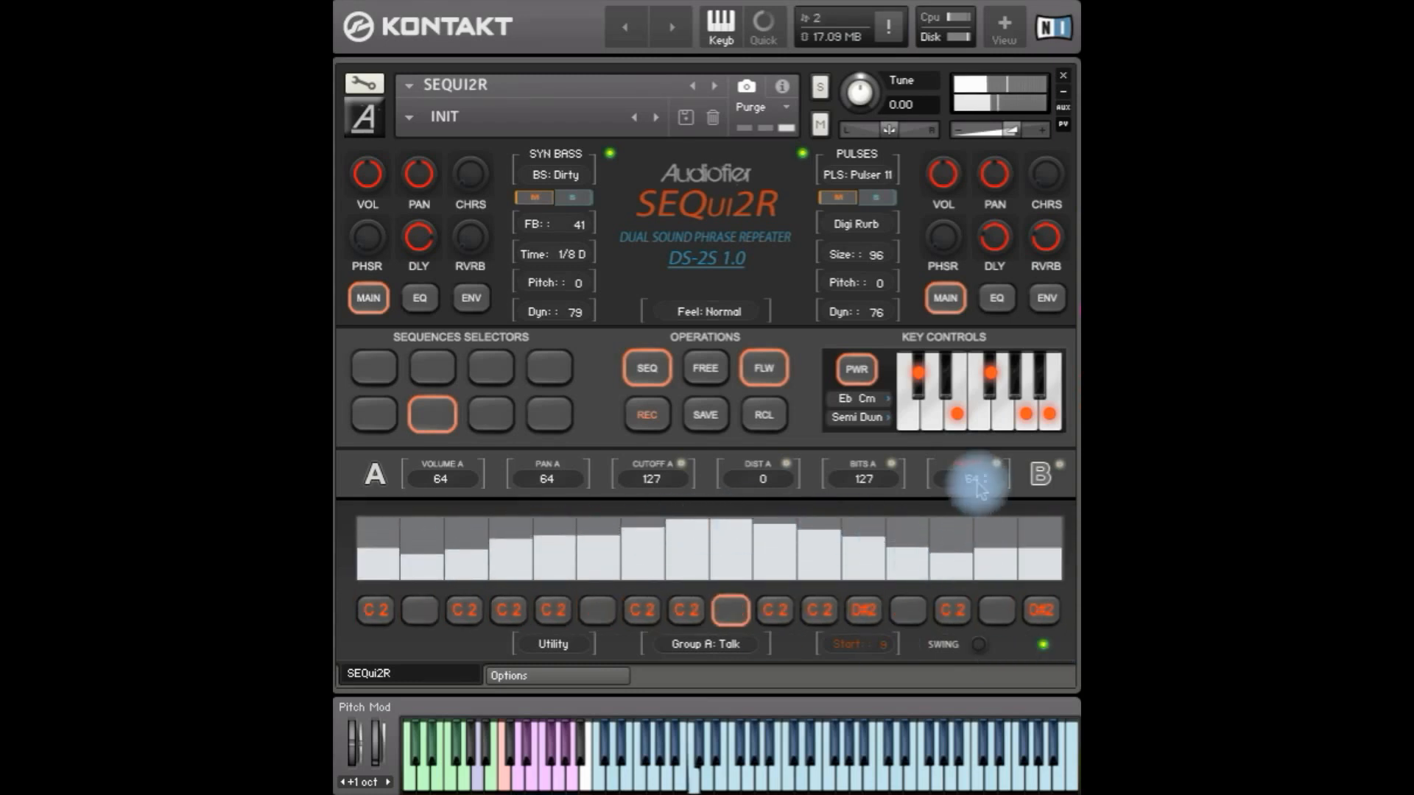
mouse_move(464, 554)
mouse_down()
mouse_move(654, 529)
mouse_move(874, 543)
mouse_move(1051, 520)
mouse_up()
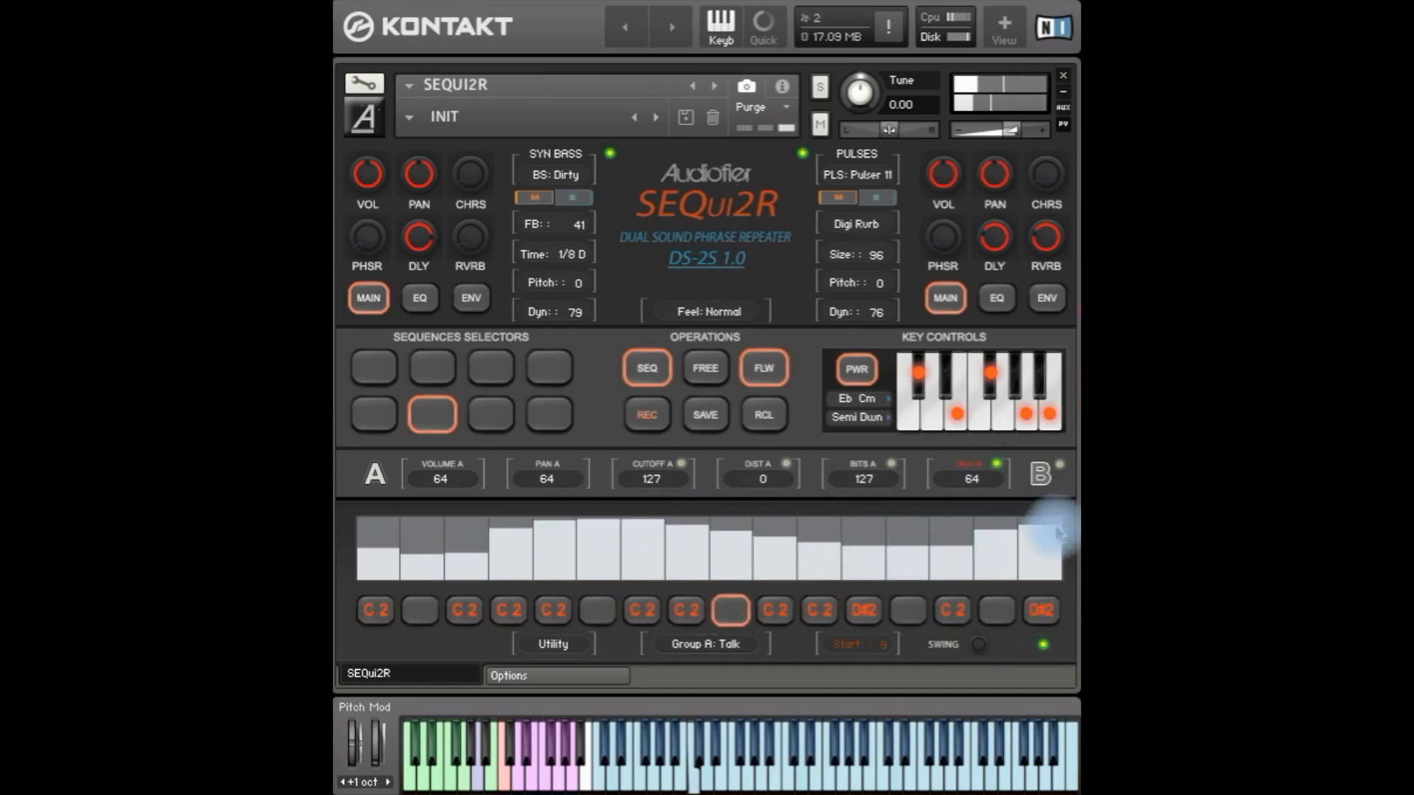
drag(517, 533, 388, 549)
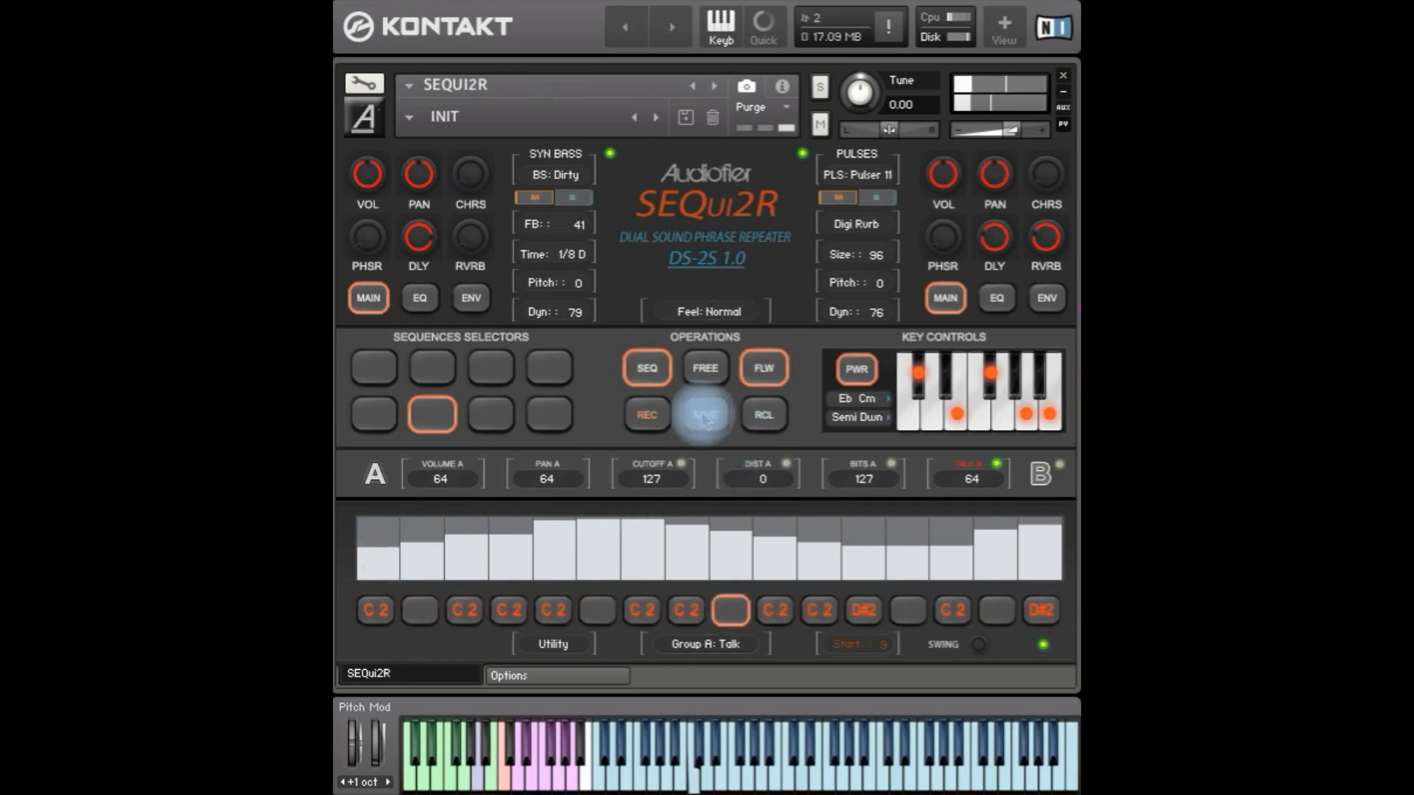
Enable talk automation for sound B, give it the same talk curve as sound A, and save the sequence
click(1041, 474)
click(1040, 475)
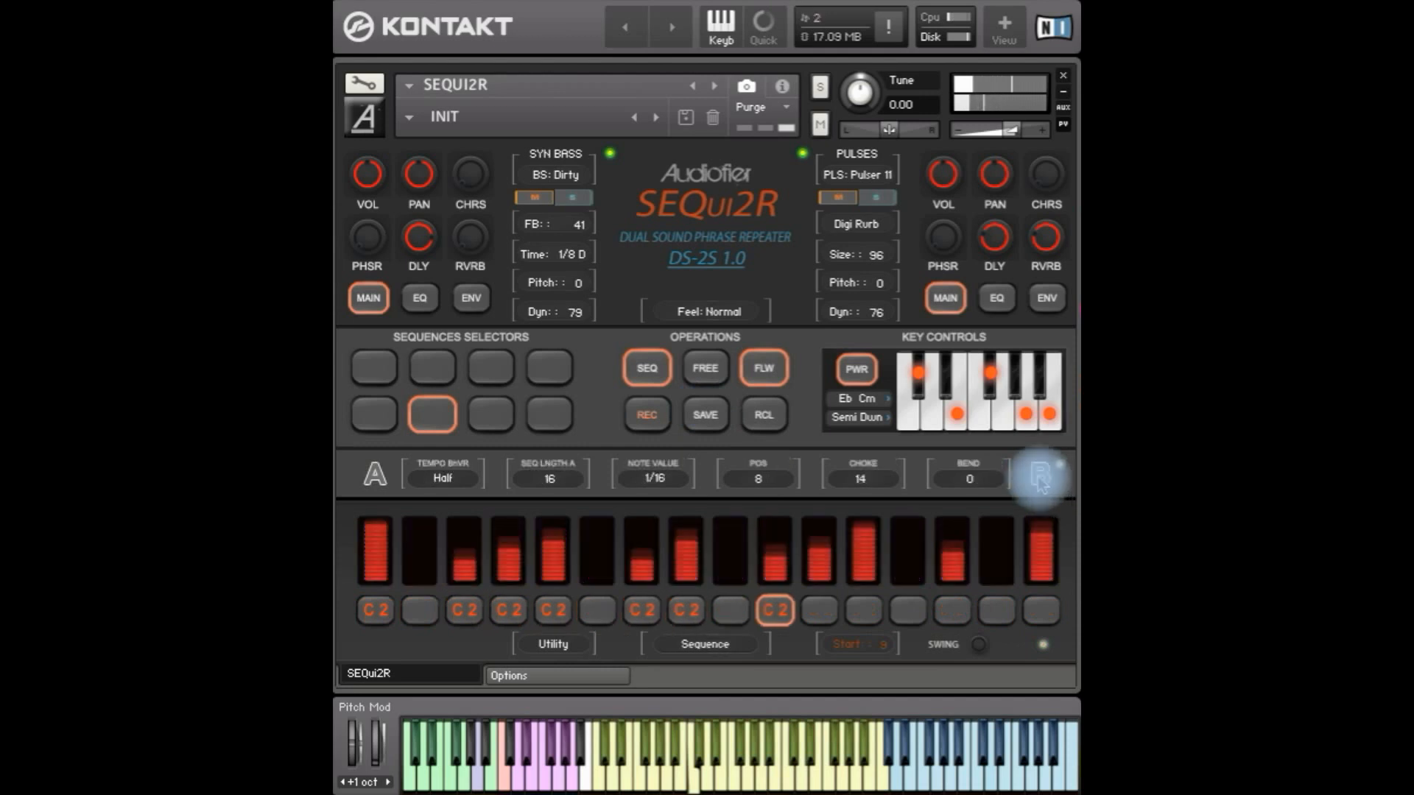
click(1040, 475)
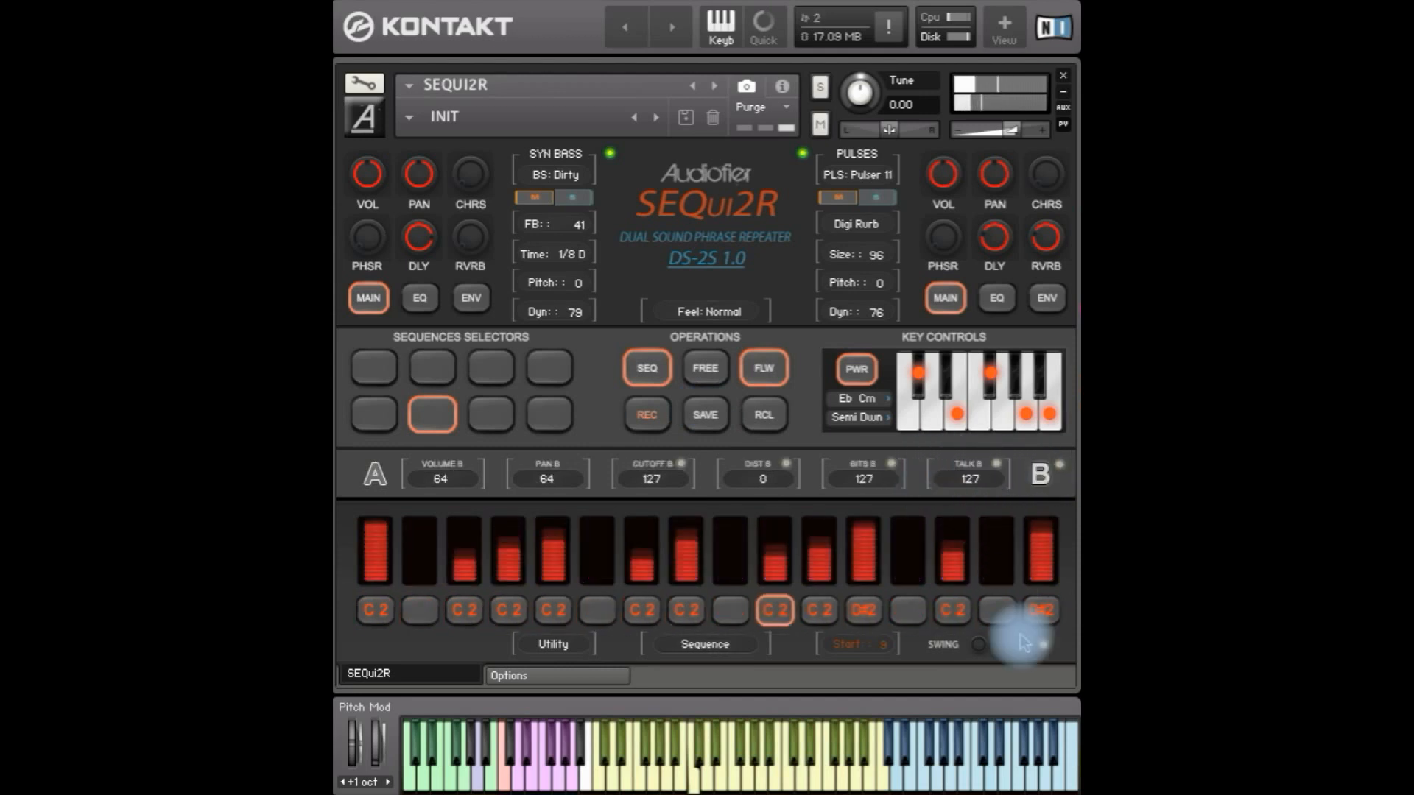
click(970, 473)
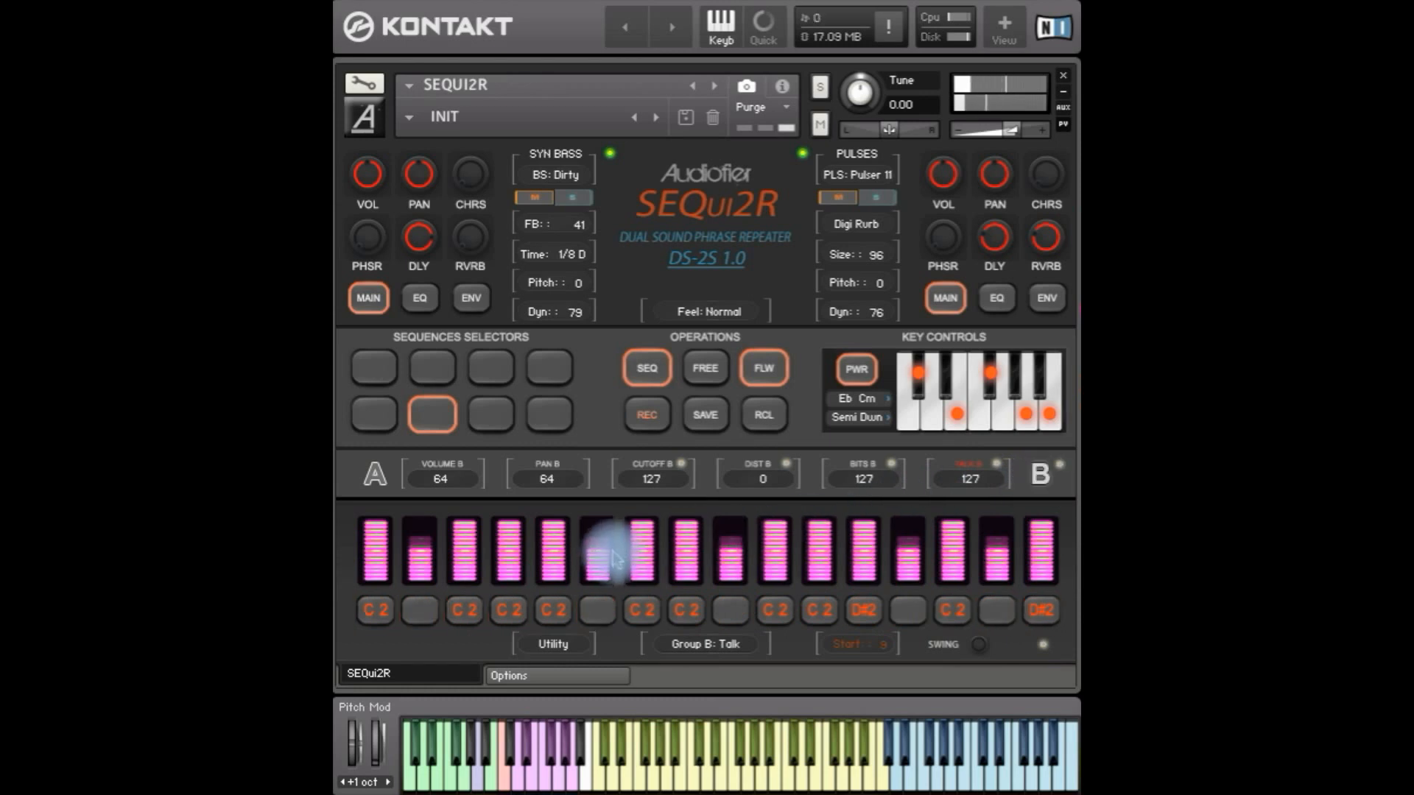
click(996, 463)
click(1059, 467)
click(707, 423)
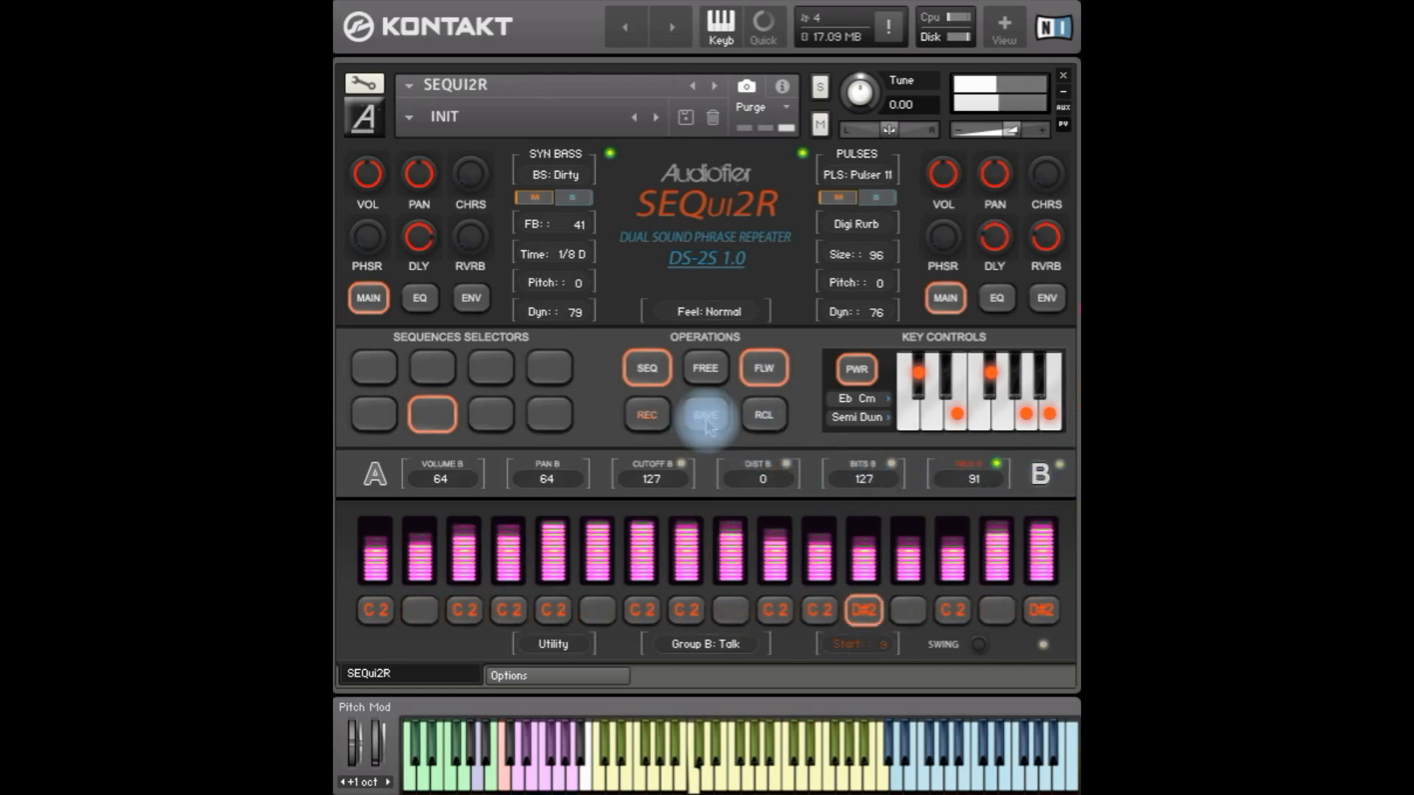